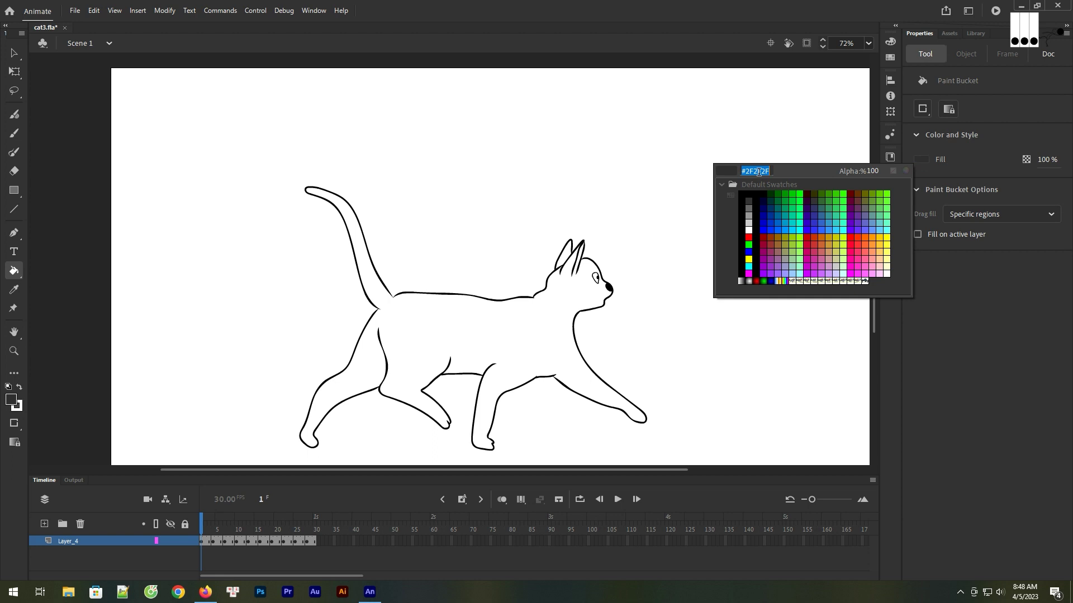
Step: Set the Paint Bucket fill to #30495D and fill the cat's body and far ear in frame 1
{"action": "type", "text": "30495D"}
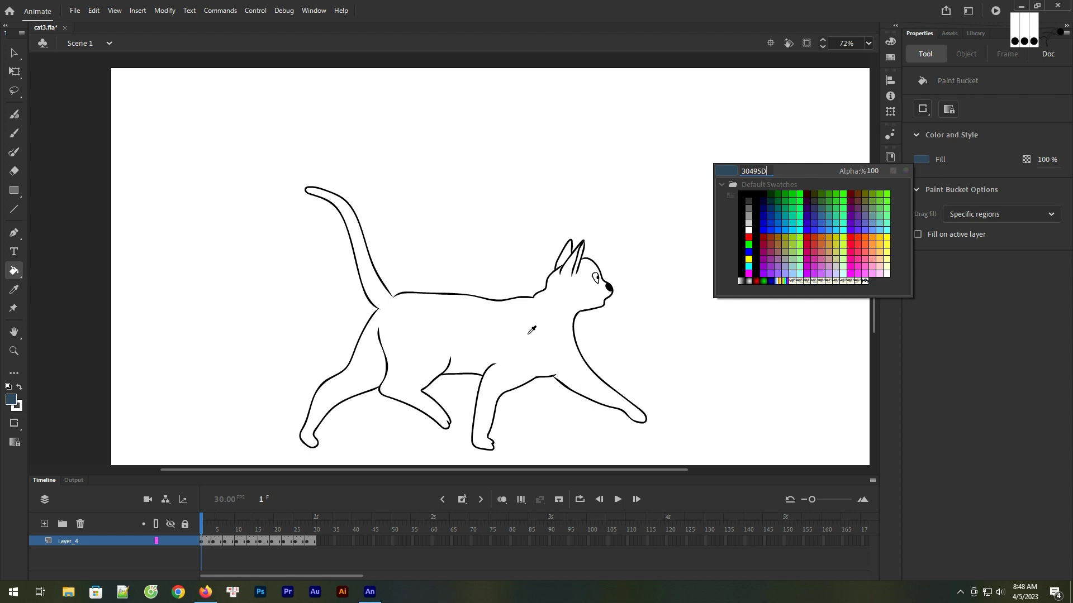
{"action": "key", "text": "Return"}
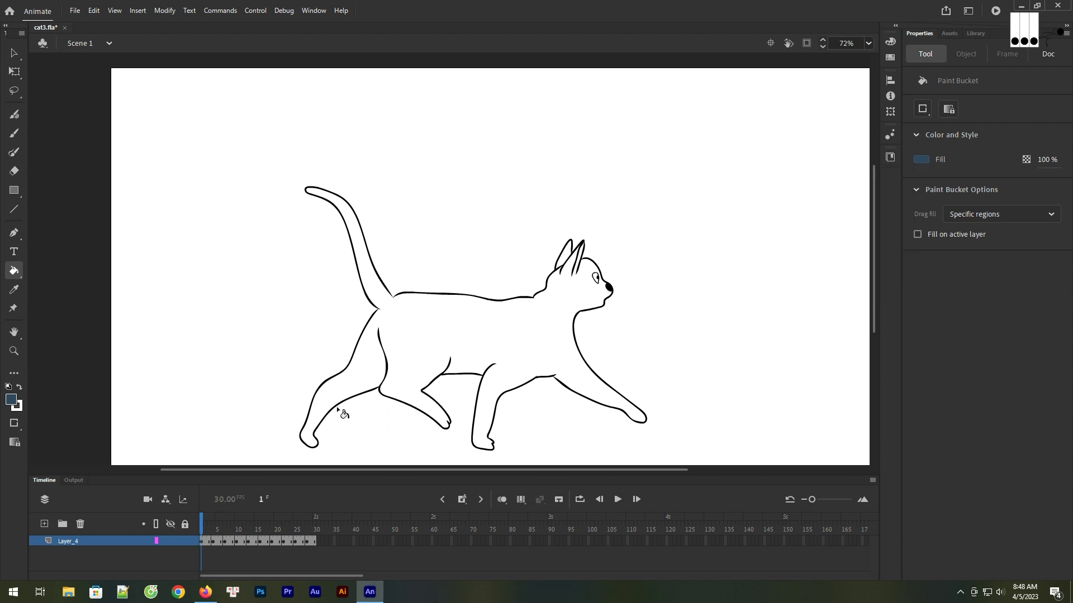
{"action": "left_click", "coordinate": [443, 333]}
{"action": "left_click", "coordinate": [567, 260]}
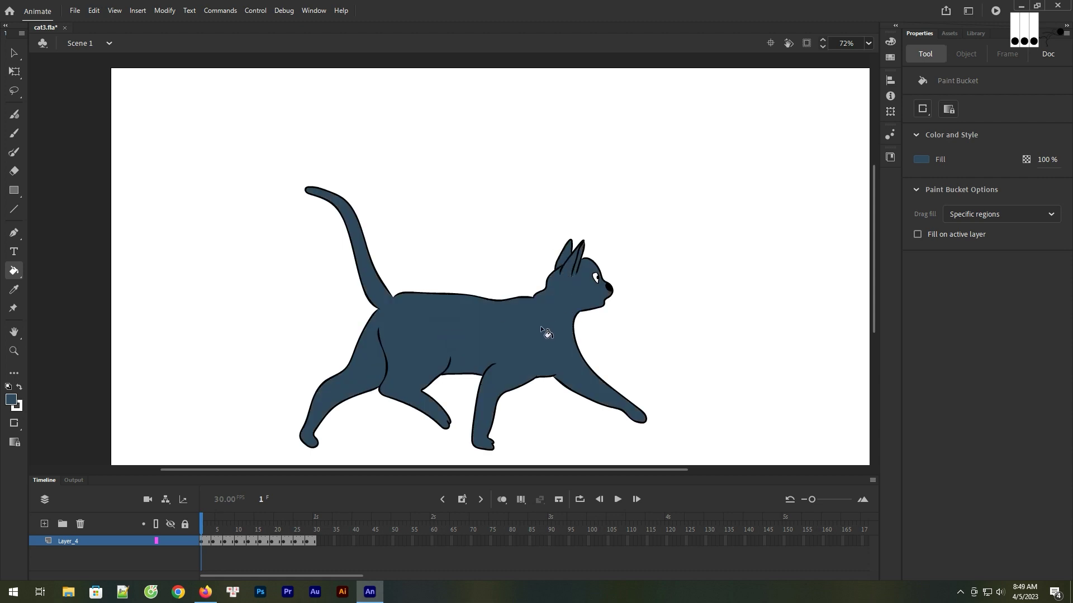
Step: Fill the cat's body and far ear with the dark blue in the second drawing of the walk cycle
{"action": "key", "text": "period"}
{"action": "key", "text": "period"}
{"action": "key", "text": "period"}
{"action": "left_click", "coordinate": [419, 303]}
{"action": "left_click", "coordinate": [571, 255]}
Step: Fill the cat's body and far ear with the dark blue in the third drawing of the walk cycle
{"action": "key", "text": "period"}
{"action": "key", "text": "period"}
{"action": "key", "text": "period"}
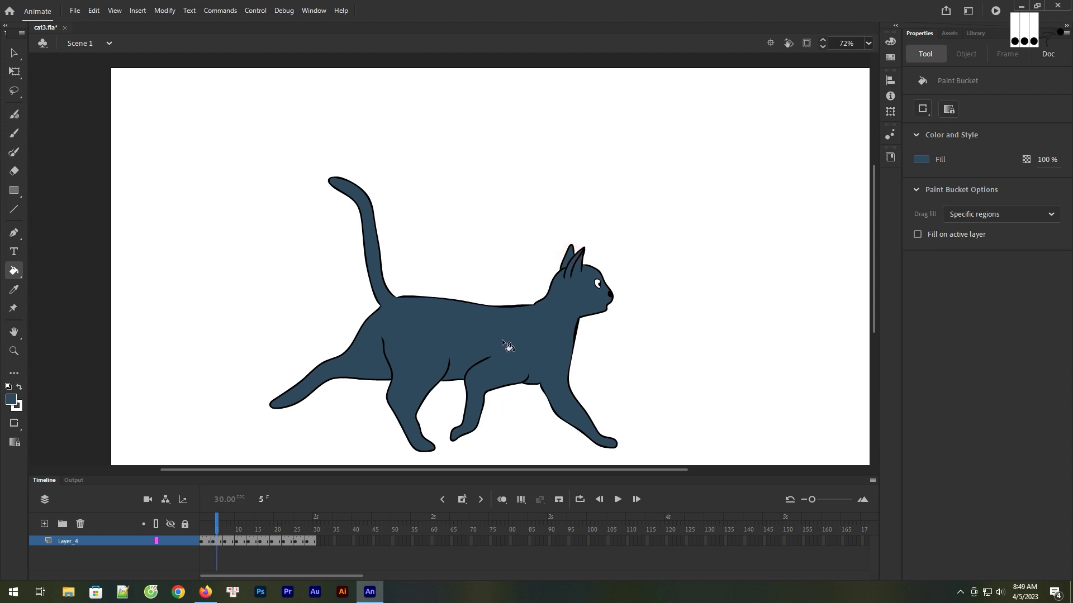
{"action": "left_click", "coordinate": [468, 339]}
{"action": "left_click", "coordinate": [563, 262]}
Step: Fill the cat's body, ears and all separate leg regions with the dark blue in frame 10
{"action": "key", "text": "period"}
{"action": "key", "text": "period"}
{"action": "key", "text": "period"}
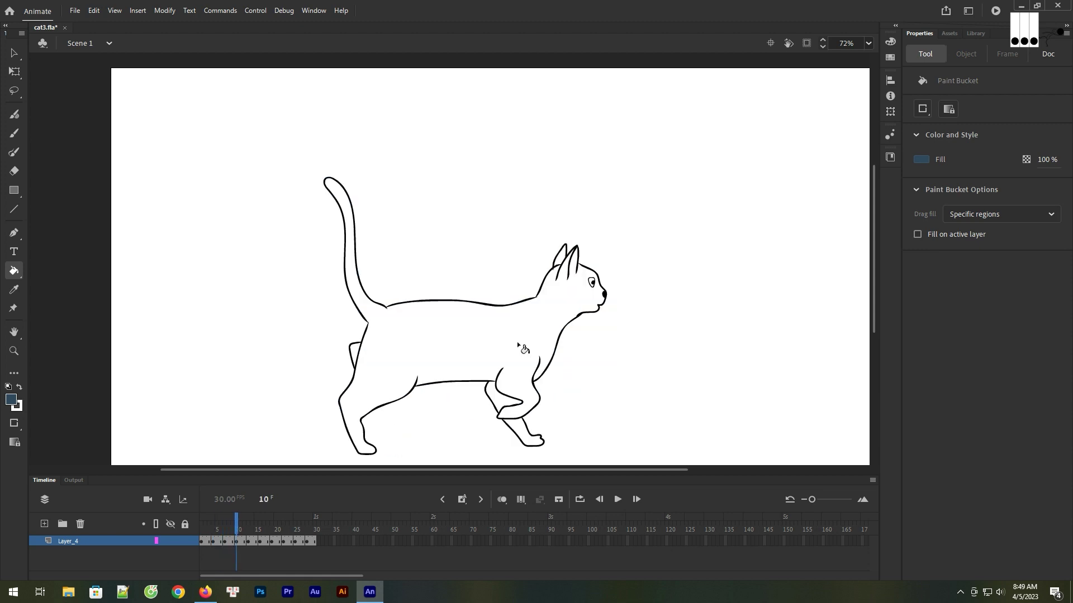
{"action": "left_click", "coordinate": [526, 339]}
{"action": "left_click", "coordinate": [565, 262]}
{"action": "left_click", "coordinate": [561, 258]}
{"action": "left_click", "coordinate": [505, 402]}
{"action": "left_click", "coordinate": [355, 355]}
{"action": "left_click", "coordinate": [522, 433]}
Step: Fill the cat's body, far hind leg and far front leg with the dark blue in frame 13
{"action": "key", "text": "period"}
{"action": "key", "text": "period"}
{"action": "key", "text": "period"}
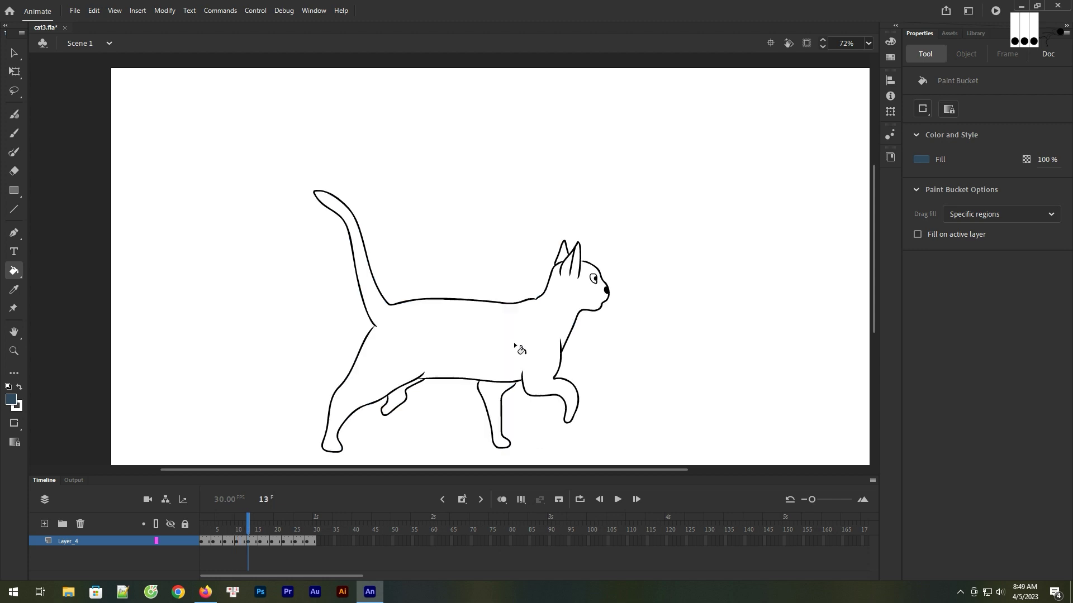
{"action": "left_click", "coordinate": [514, 342]}
{"action": "left_click", "coordinate": [398, 407]}
{"action": "left_click", "coordinate": [499, 398]}
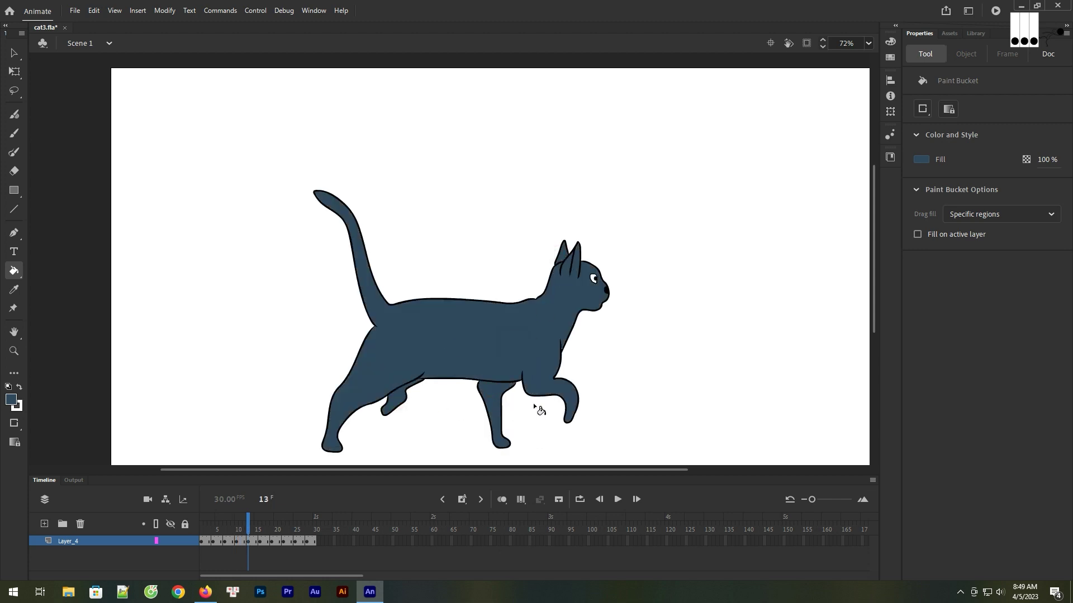
Step: Fill the cat's body, both far legs and the far ear with the dark blue in frame 16
{"action": "key", "text": "period"}
{"action": "key", "text": "period"}
{"action": "key", "text": "period"}
{"action": "left_click", "coordinate": [508, 343]}
{"action": "left_click", "coordinate": [429, 392]}
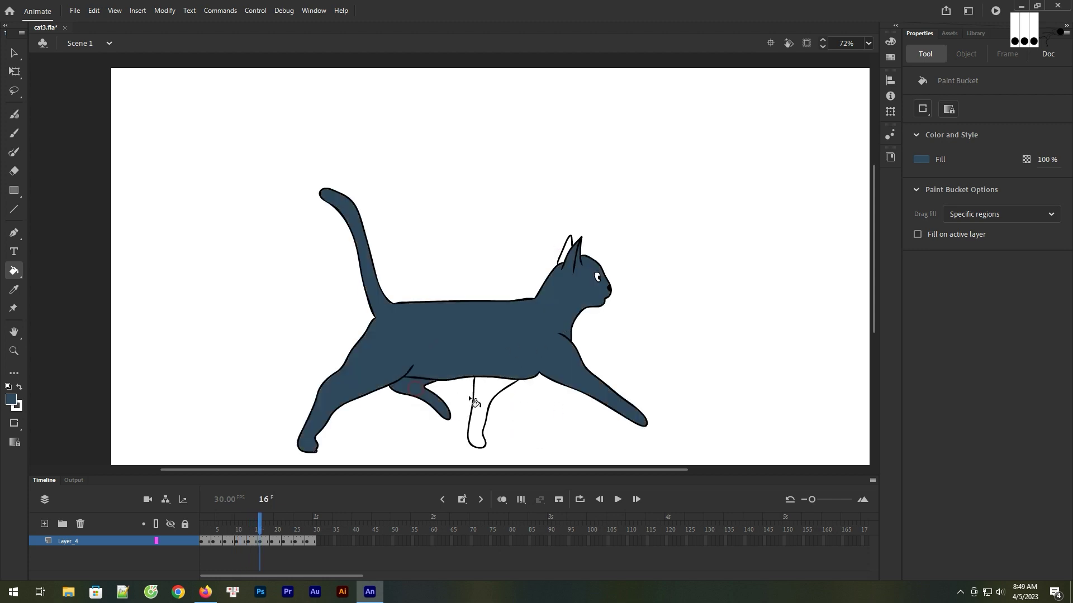
{"action": "left_click", "coordinate": [493, 387]}
{"action": "left_click", "coordinate": [566, 252]}
Step: Fill the cat's body, both far legs and the far ear with the dark blue in frame 19
{"action": "key", "text": "period"}
{"action": "key", "text": "period"}
{"action": "key", "text": "period"}
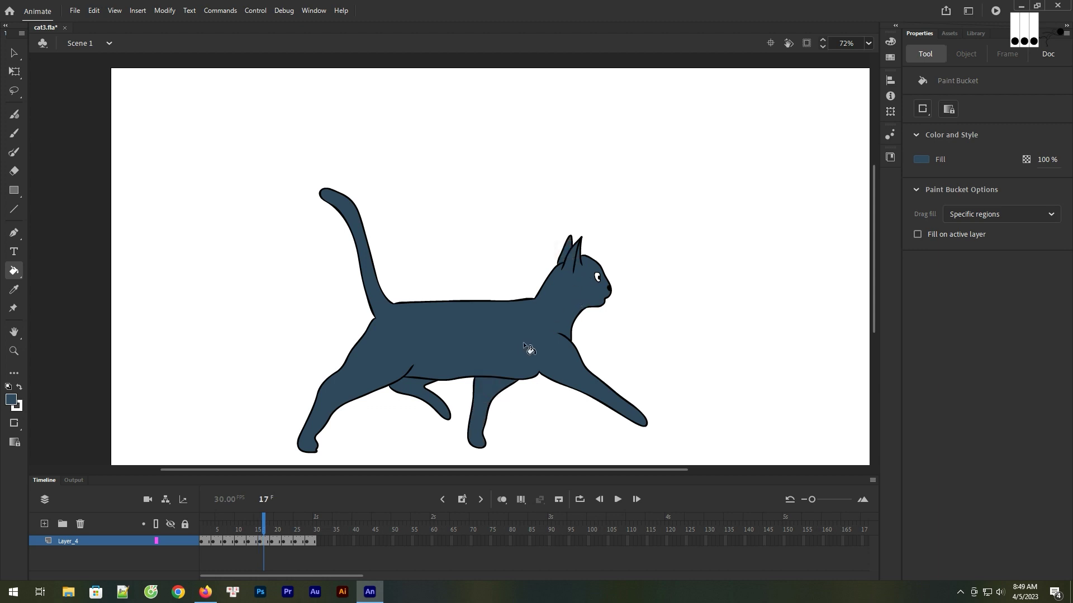
{"action": "left_click", "coordinate": [451, 358]}
{"action": "left_click", "coordinate": [428, 395]}
{"action": "left_click", "coordinate": [479, 407]}
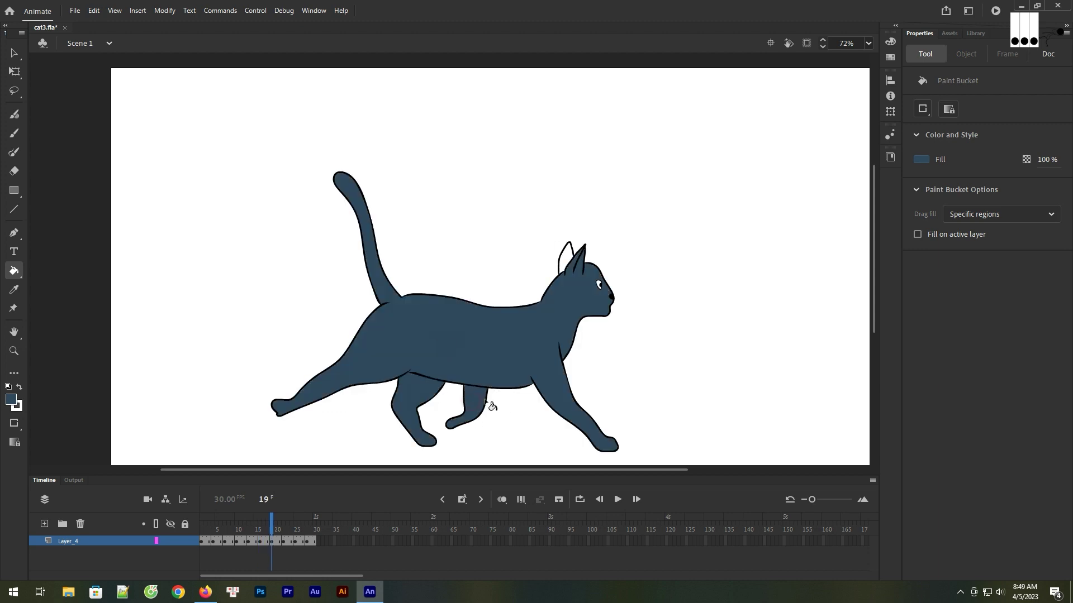
{"action": "left_click", "coordinate": [567, 263]}
Step: Fill the cat's body, far front leg and far hind leg with the dark blue in frame 22
{"action": "key", "text": "period"}
{"action": "key", "text": "period"}
{"action": "key", "text": "period"}
{"action": "left_click", "coordinate": [503, 355]}
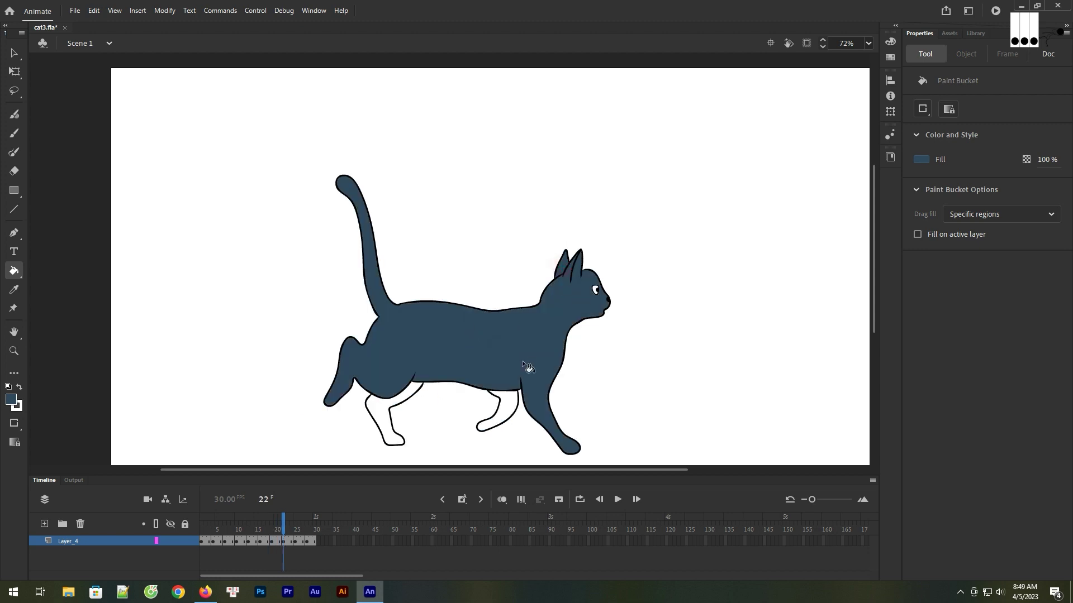
{"action": "left_click", "coordinate": [513, 405]}
{"action": "left_click", "coordinate": [375, 407]}
Step: Fill the cat's body, far ear and separate leg regions with the dark blue in the frame 25 drawing
{"action": "key", "text": "period"}
{"action": "key", "text": "period"}
{"action": "key", "text": "period"}
{"action": "left_click", "coordinate": [508, 336]}
{"action": "left_click", "coordinate": [553, 257]}
{"action": "left_click", "coordinate": [374, 398]}
{"action": "left_click", "coordinate": [356, 434]}
{"action": "left_click", "coordinate": [504, 416]}
Step: Fill the cat's body and far ear with the dark blue in the last drawing, around frame 28
{"action": "key", "text": "period"}
{"action": "key", "text": "period"}
{"action": "key", "text": "period"}
{"action": "left_click", "coordinate": [395, 376]}
{"action": "left_click", "coordinate": [560, 258]}
{"action": "key", "text": "period"}
{"action": "key", "text": "period"}
{"action": "key", "text": "comma"}
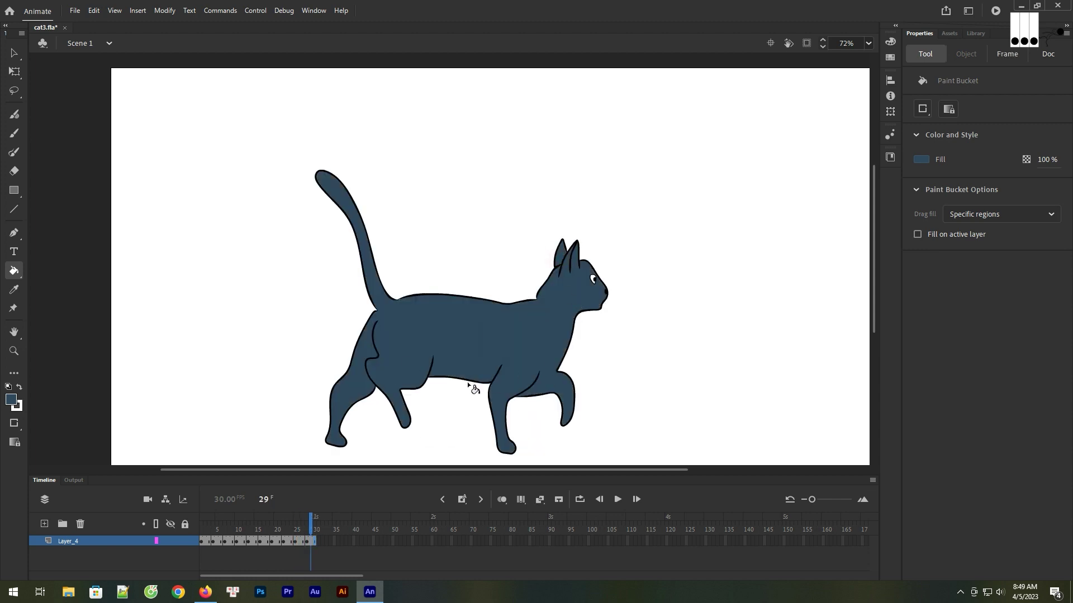
Step: Try FSECE3 as the stage background colour and reset the stage to white
{"action": "key", "text": "v"}
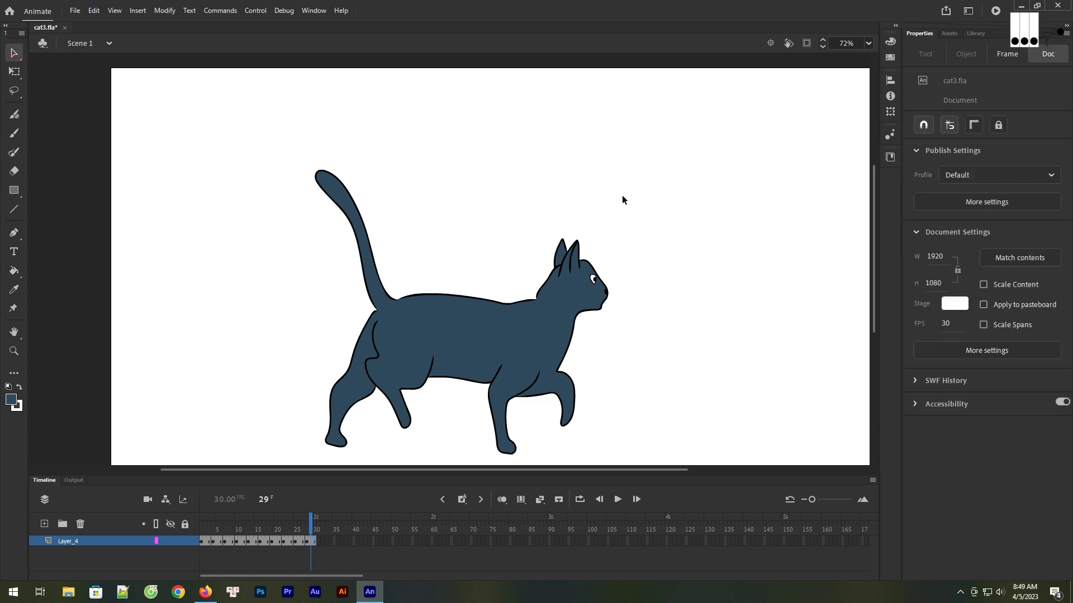
{"action": "left_click", "coordinate": [953, 305]}
{"action": "left_click", "coordinate": [786, 317]}
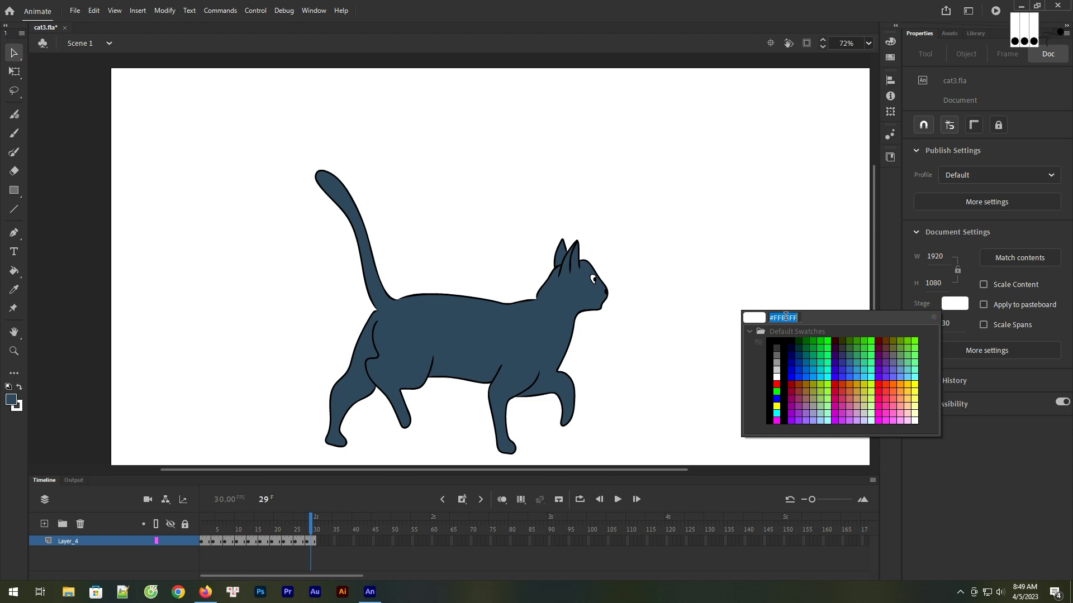
{"action": "type", "text": "fseces"}
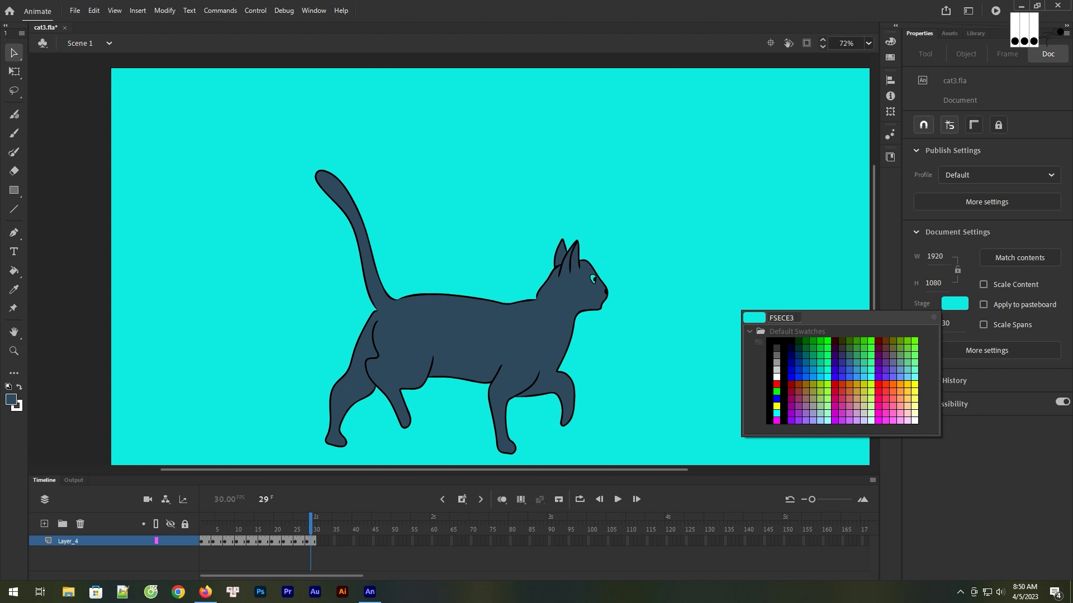
{"action": "key", "text": "Escape"}
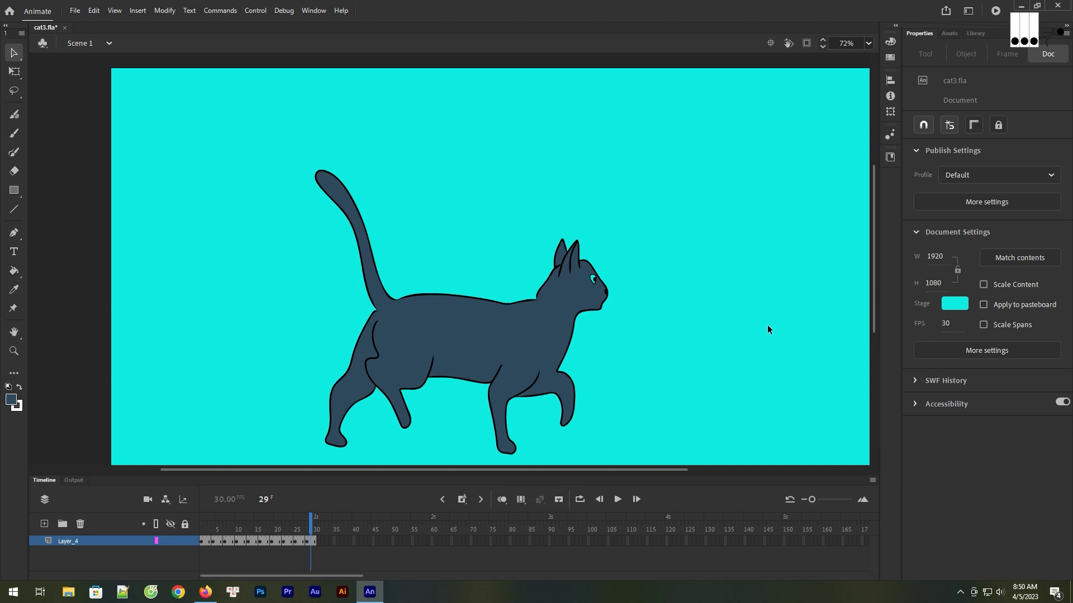
{"action": "key", "text": "ctrl+minus"}
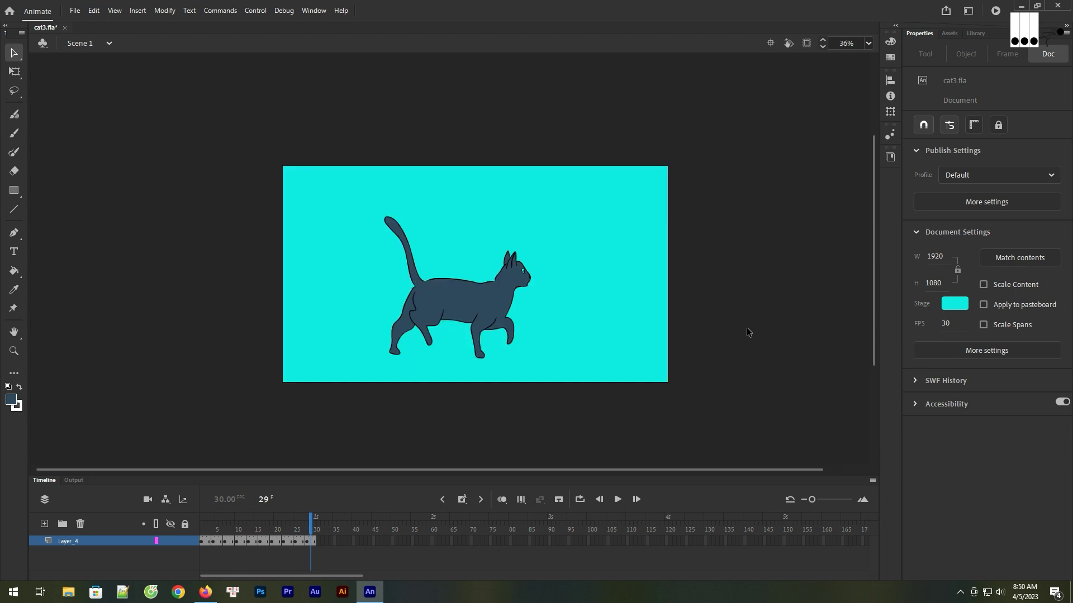
{"action": "left_click", "coordinate": [954, 303]}
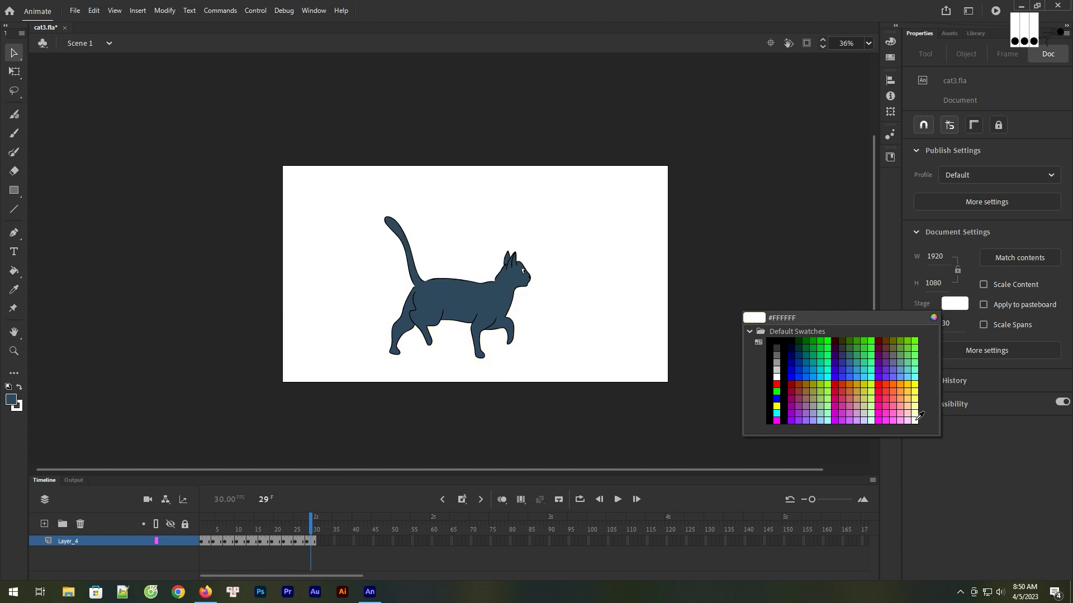
{"action": "left_click", "coordinate": [915, 416]}
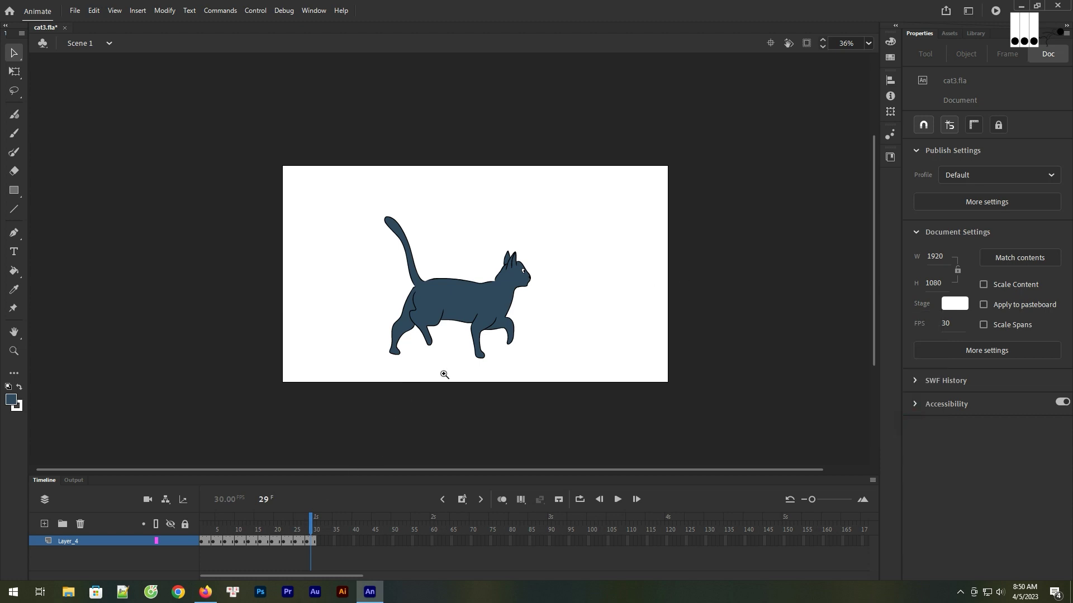
Step: Set the Paint Bucket fill to white and fill the cat's eye in frame 1
{"action": "key", "text": "z"}
{"action": "left_click", "coordinate": [202, 540]}
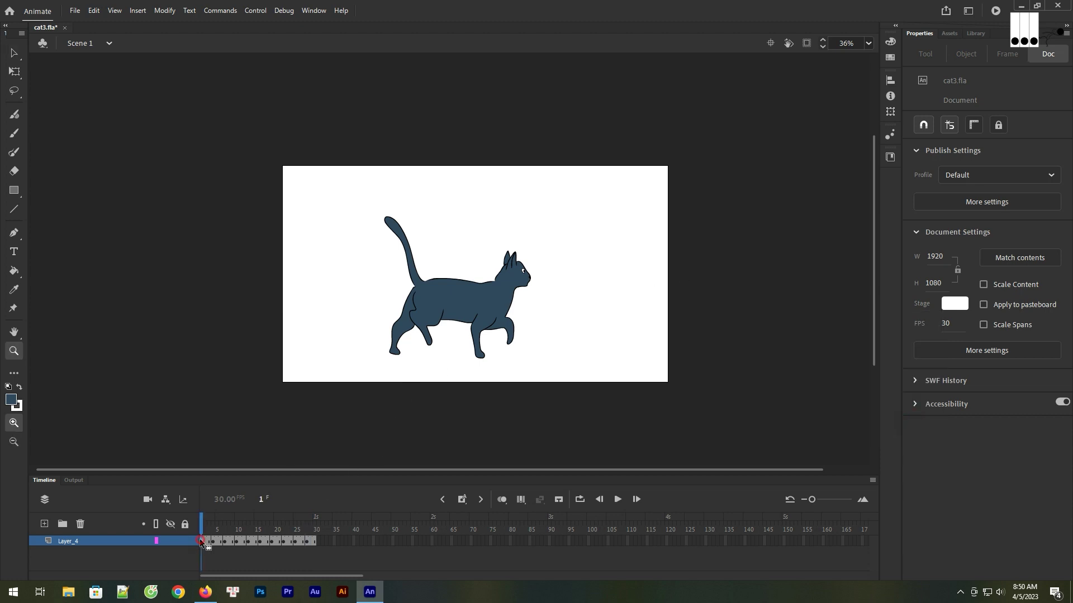
{"action": "left_click", "coordinate": [12, 55]}
{"action": "left_click", "coordinate": [510, 230]}
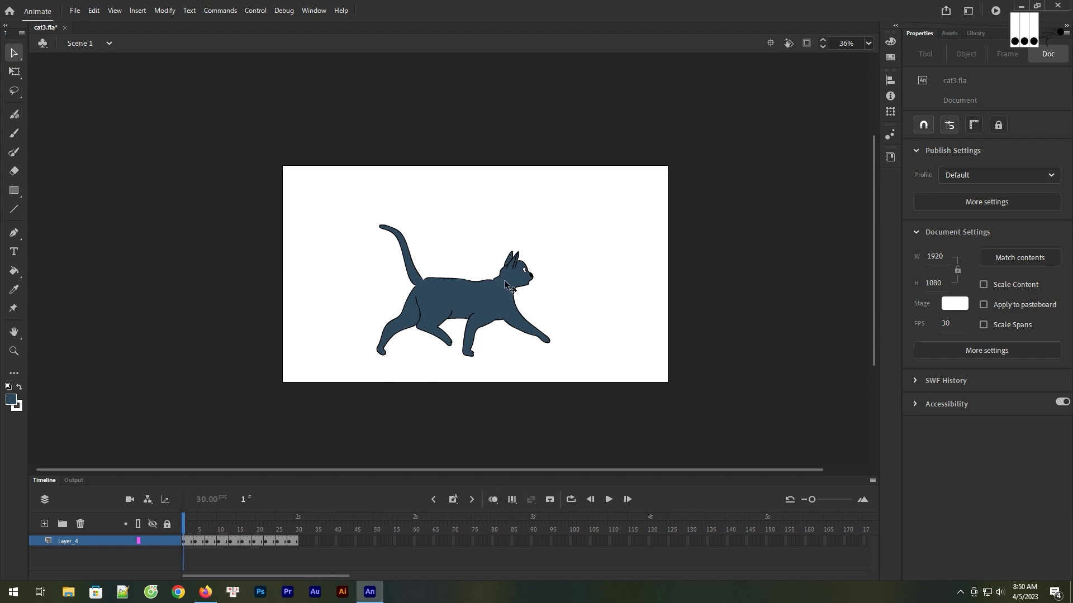
{"action": "left_click", "coordinate": [14, 351]}
{"action": "left_click_drag", "start_coordinate": [441, 217], "coordinate": [594, 331]}
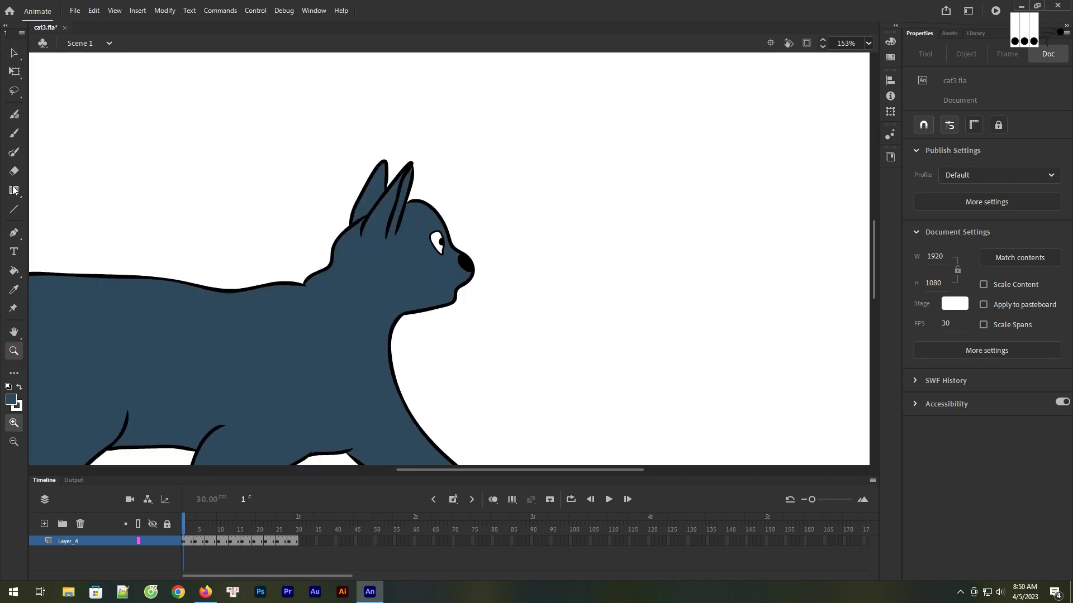
{"action": "left_click", "coordinate": [14, 270]}
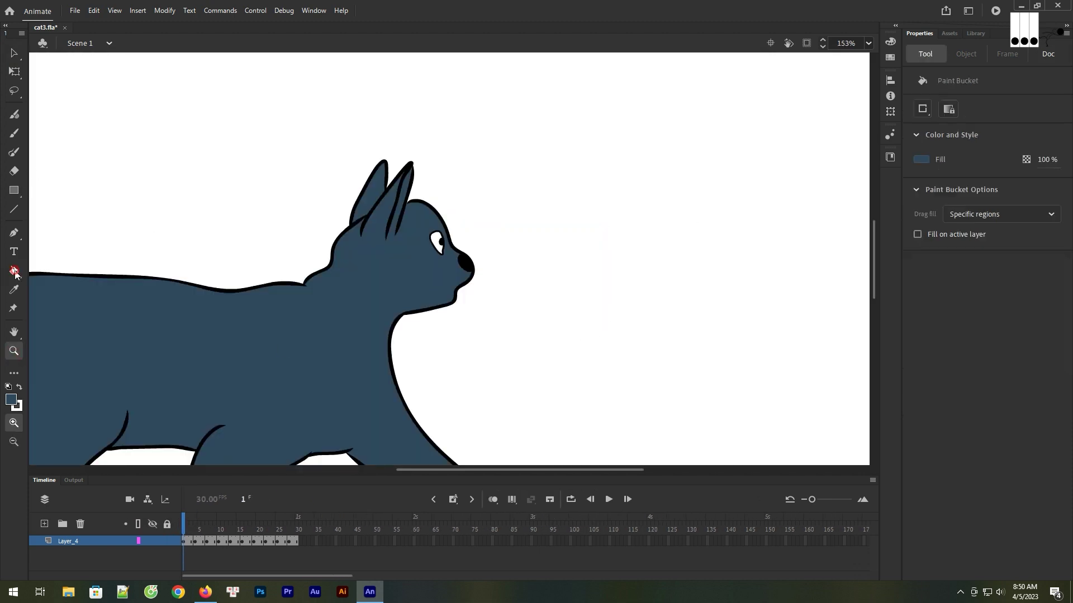
{"action": "left_click", "coordinate": [10, 402]}
{"action": "left_click", "coordinate": [63, 476]}
{"action": "left_click", "coordinate": [436, 242]}
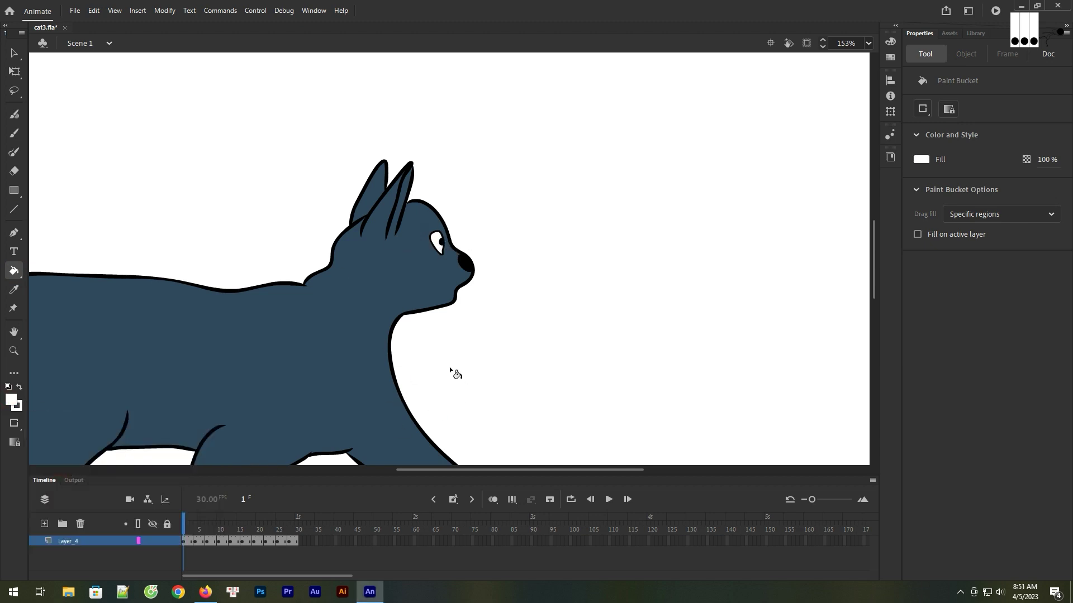
Step: Set the stage background to a saturated blue that contrasts with the white eye fill
{"action": "left_click", "coordinate": [14, 52]}
{"action": "left_click", "coordinate": [609, 221]}
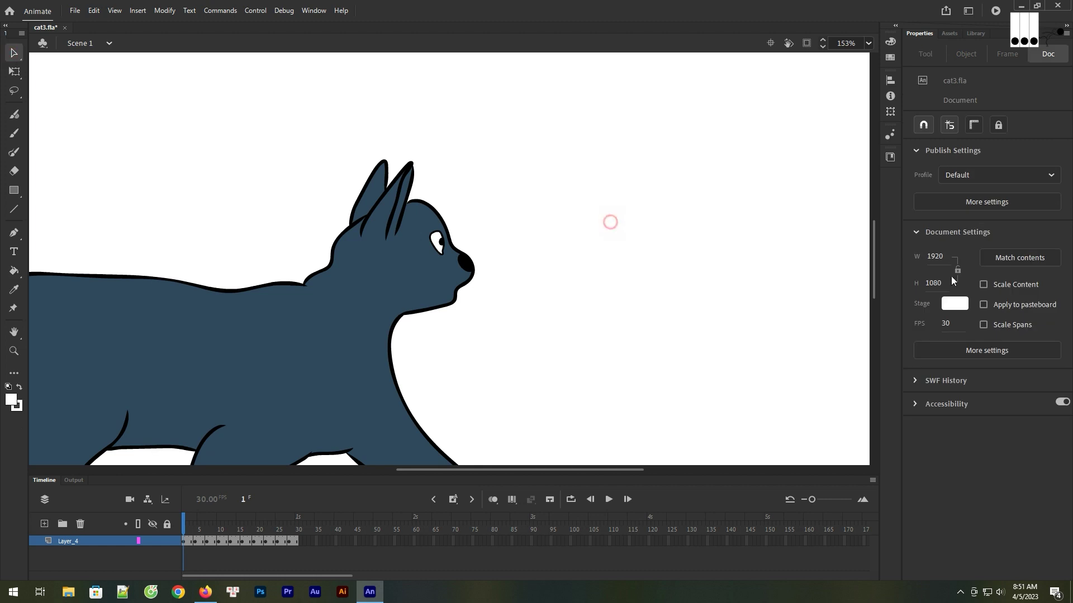
{"action": "left_click", "coordinate": [955, 304]}
{"action": "left_click", "coordinate": [807, 366]}
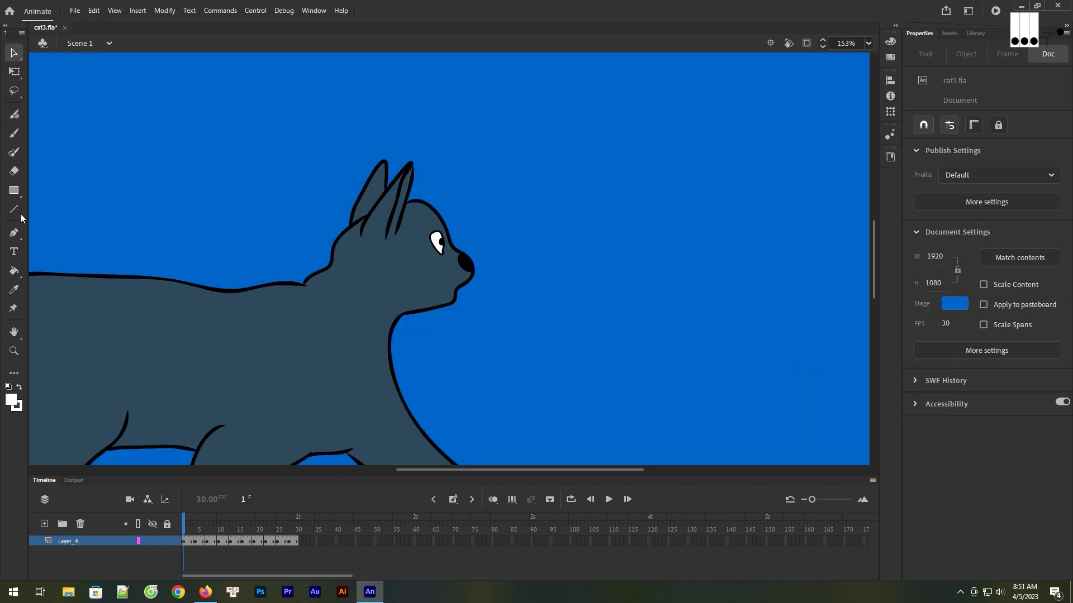
Step: Fill the cat's eye with white in the second and third drawings of the walk cycle
{"action": "left_click", "coordinate": [14, 270]}
{"action": "key", "text": "period"}
{"action": "key", "text": "period"}
{"action": "key", "text": "period"}
{"action": "key", "text": "period"}
{"action": "key", "text": "period"}
{"action": "key", "text": "period"}
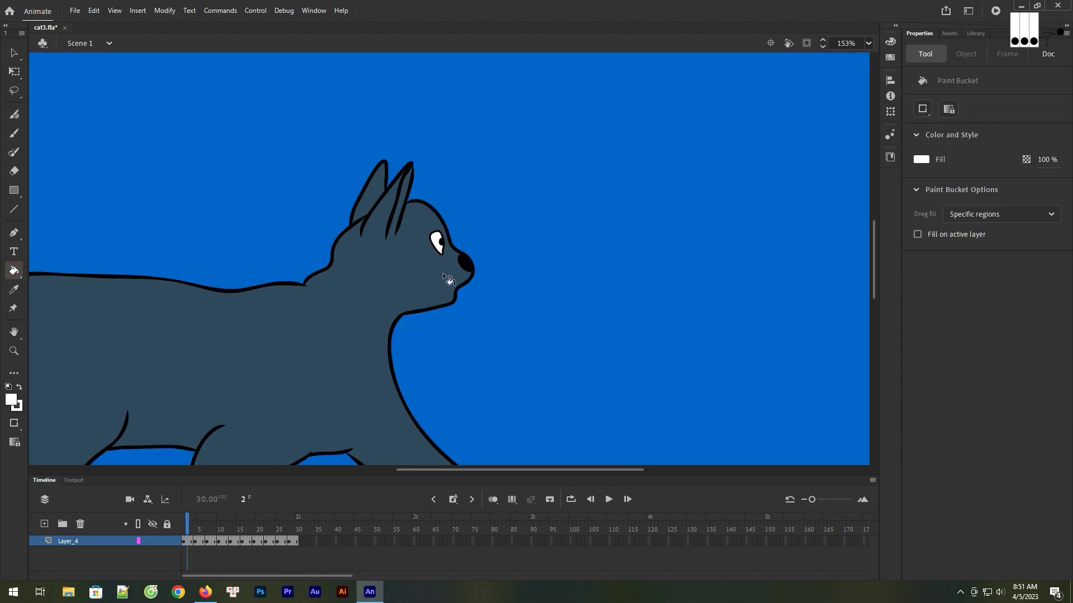
{"action": "left_click", "coordinate": [433, 262]}
{"action": "key", "text": "period"}
{"action": "key", "text": "period"}
{"action": "key", "text": "period"}
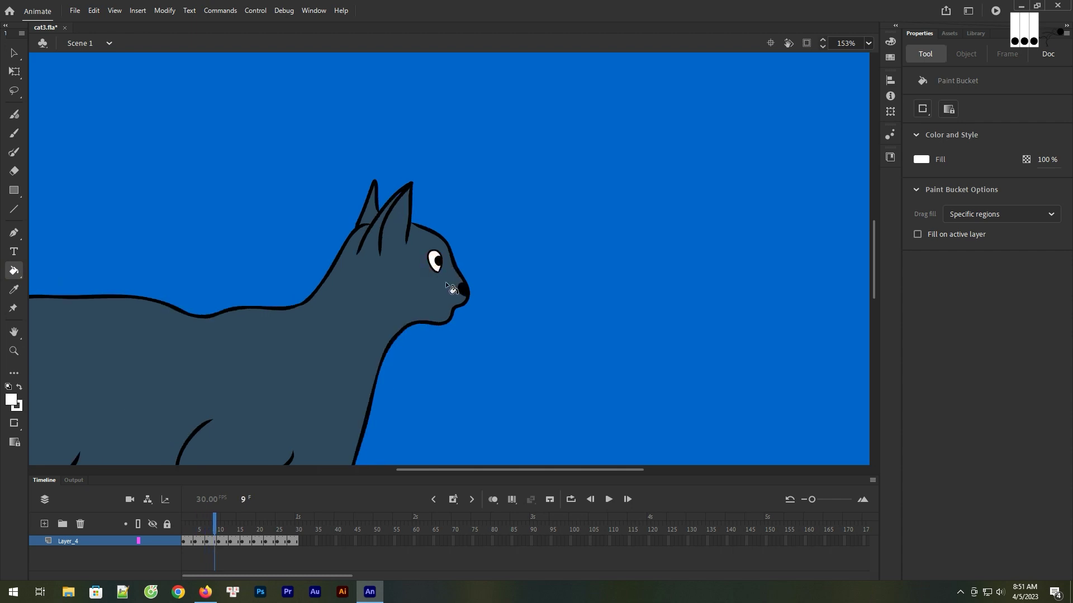
{"action": "left_click", "coordinate": [430, 248]}
Step: Fill the cat's eye with white in the drawings from frame 10 to frame 16
{"action": "key", "text": "period"}
{"action": "key", "text": "period"}
{"action": "key", "text": "period"}
{"action": "left_click", "coordinate": [429, 245]}
{"action": "key", "text": "period"}
{"action": "key", "text": "period"}
{"action": "key", "text": "period"}
{"action": "left_click", "coordinate": [439, 243]}
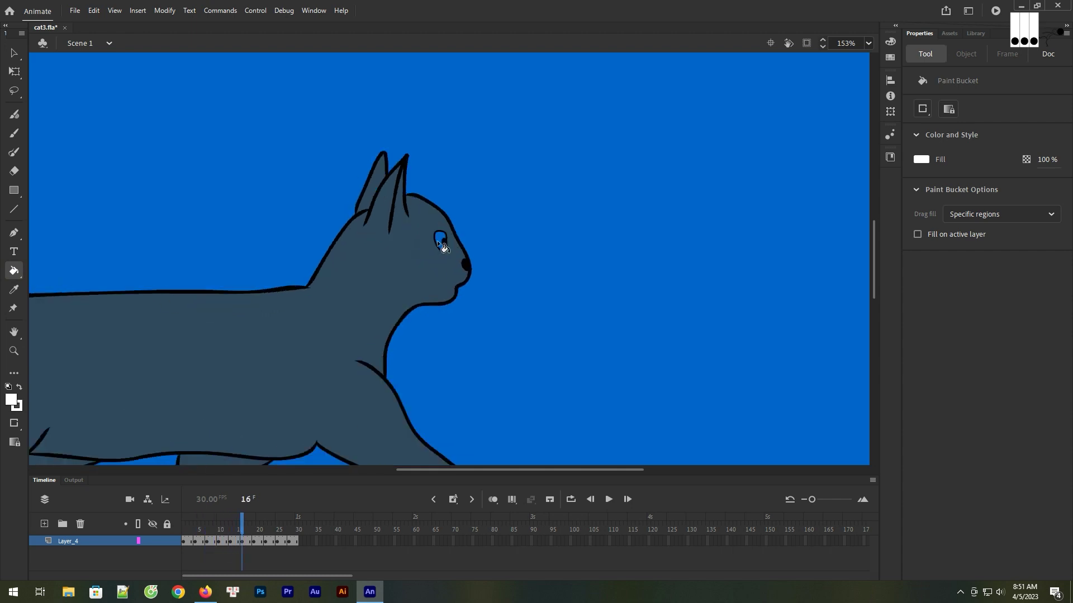
Step: Fill the cat's eye with white in the frame 19 drawing and advance to frame 22
{"action": "key", "text": "period"}
{"action": "key", "text": "period"}
{"action": "key", "text": "period"}
{"action": "left_click", "coordinate": [446, 258]}
{"action": "key", "text": "period"}
{"action": "key", "text": "period"}
{"action": "key", "text": "period"}
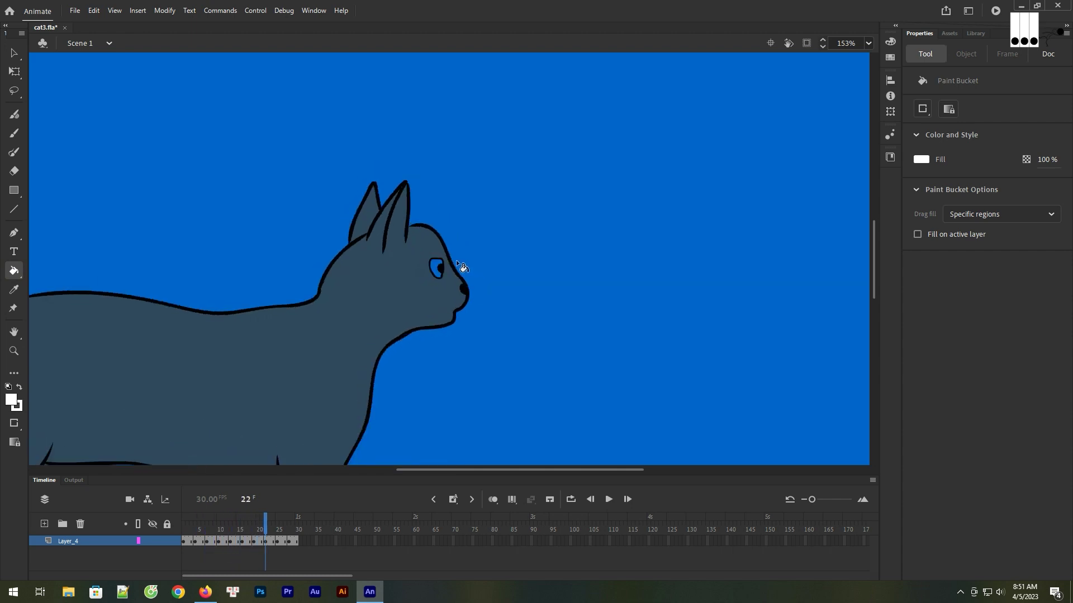
Step: Fill the cat's eye with white in the remaining drawings from frame 22 to frame 28
{"action": "key", "text": "period"}
{"action": "key", "text": "period"}
{"action": "key", "text": "period"}
{"action": "key", "text": "period"}
{"action": "key", "text": "period"}
{"action": "key", "text": "period"}
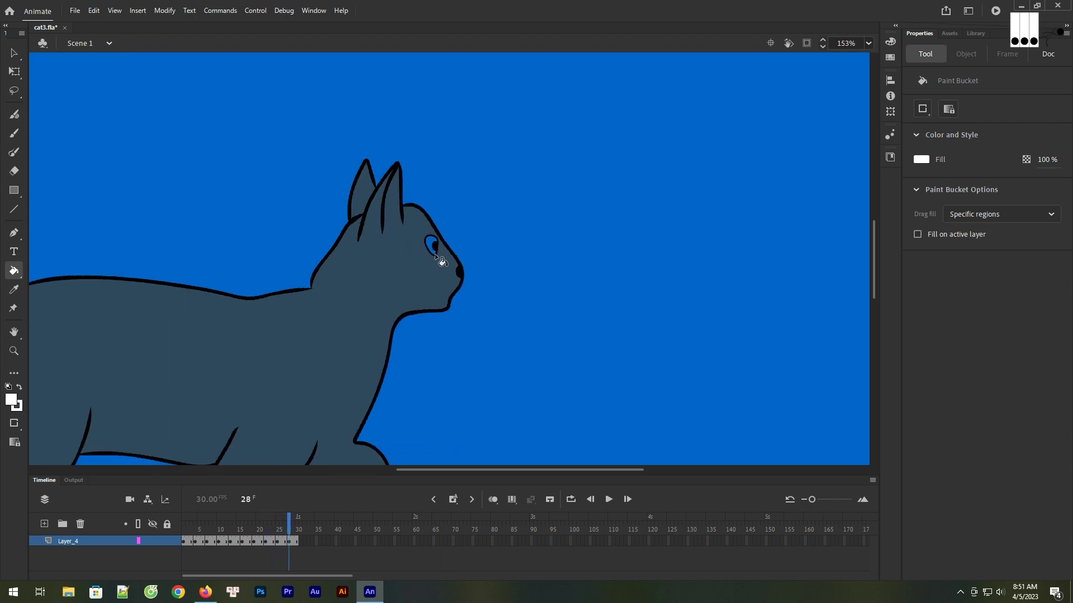
{"action": "key", "text": "period"}
Step: Play the coloured walk cycle with the whole cat in view
{"action": "key", "text": "ctrl+minus"}
{"action": "left_click_drag", "start_coordinate": [419, 330], "coordinate": [566, 334]}
{"action": "left_click", "coordinate": [14, 53]}
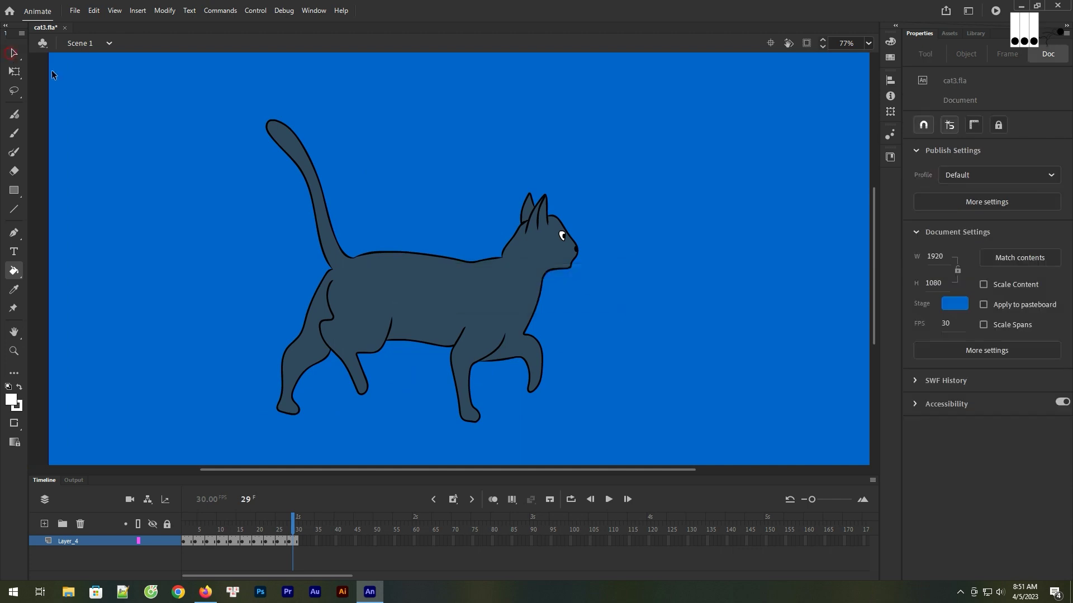
{"action": "left_click", "coordinate": [628, 286]}
{"action": "key", "text": "Return"}
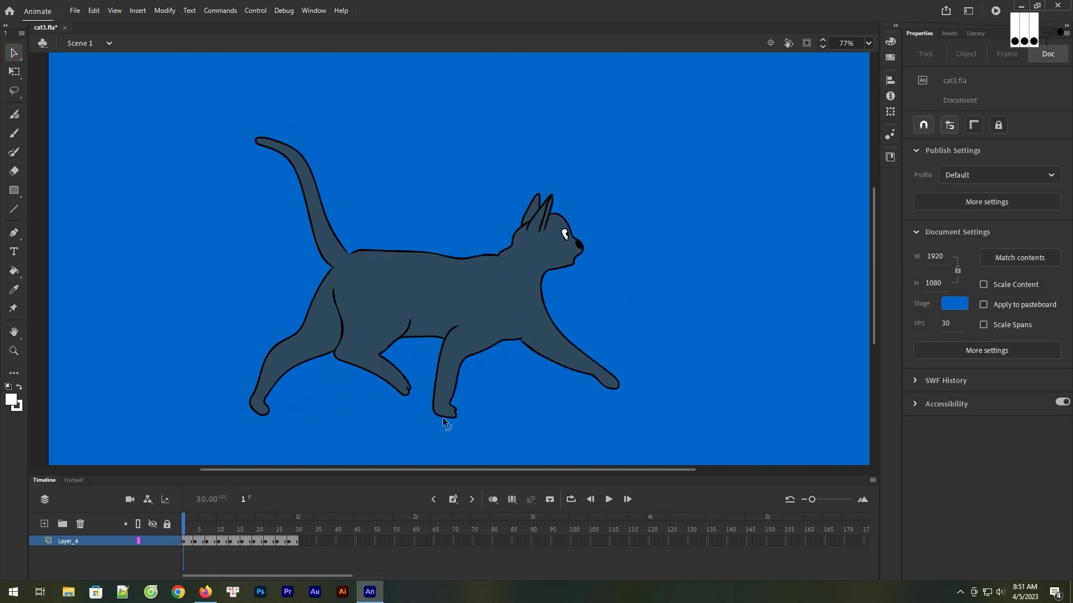
Step: Set the stage background colour to pale yellow #FFFFCC
{"action": "left_click", "coordinate": [958, 306]}
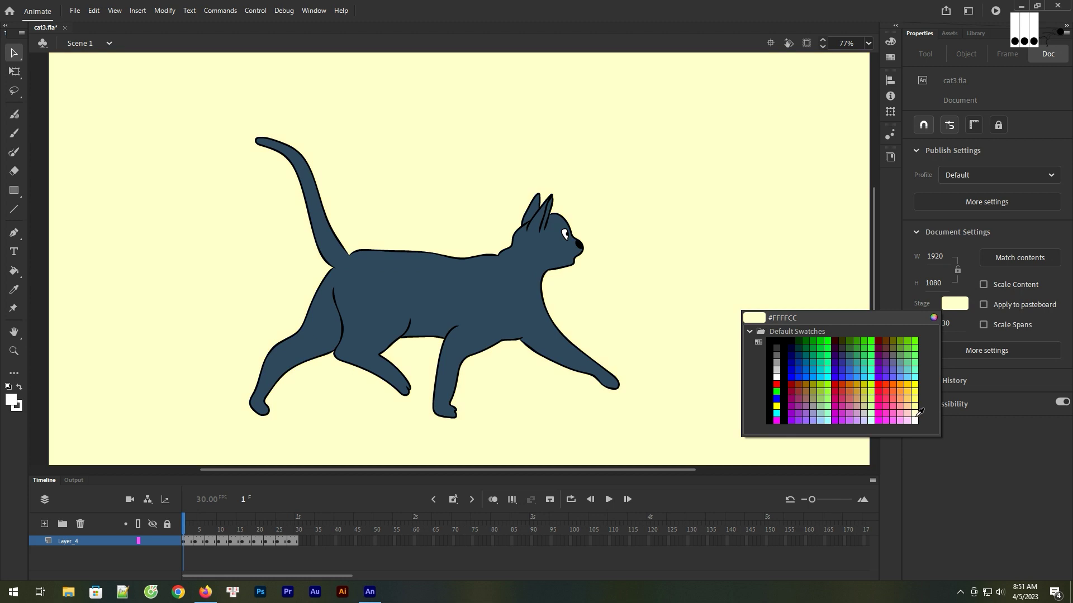
{"action": "left_click", "coordinate": [917, 415]}
{"action": "key", "text": "ctrl+minus"}
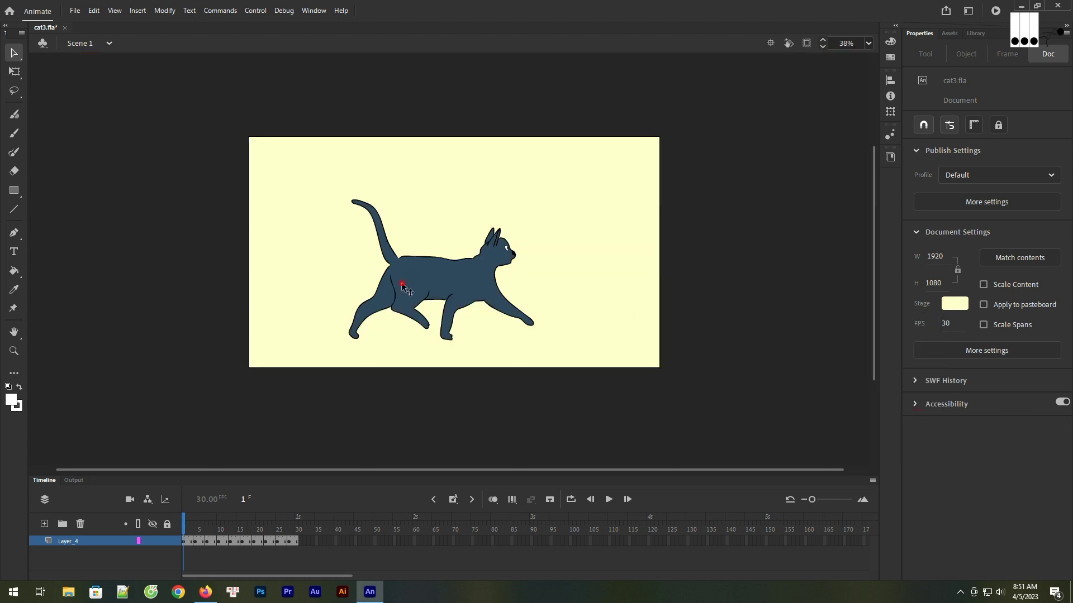
Step: Convert the walk-cycle layer into a graphic symbol named cat
{"action": "left_click", "coordinate": [128, 542]}
{"action": "right_click", "coordinate": [108, 542]}
{"action": "left_click", "coordinate": [167, 379]}
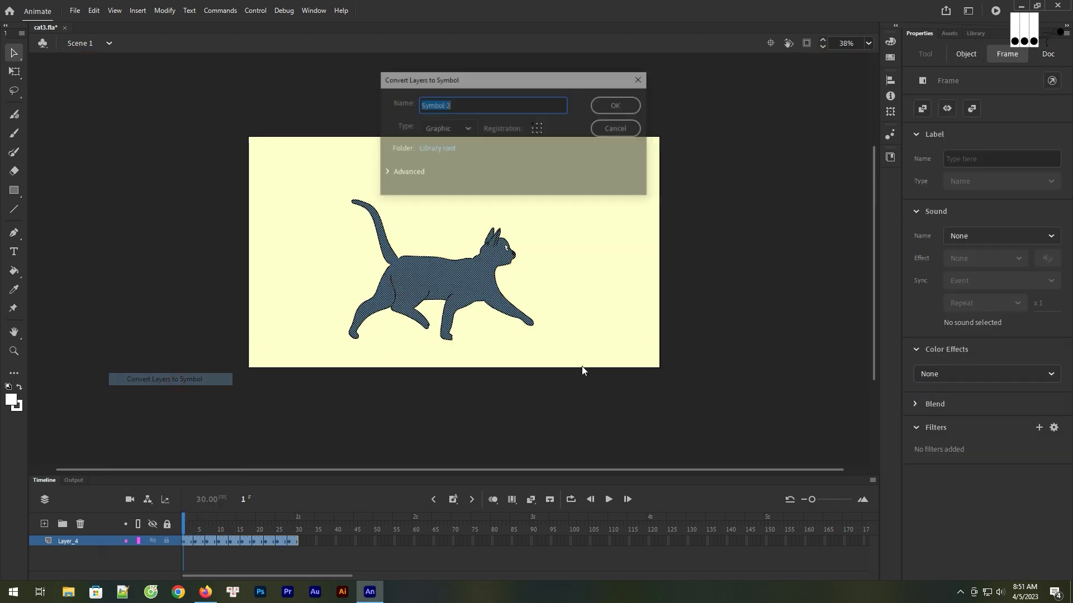
{"action": "type", "text": "cat"}
{"action": "left_click", "coordinate": [618, 105]}
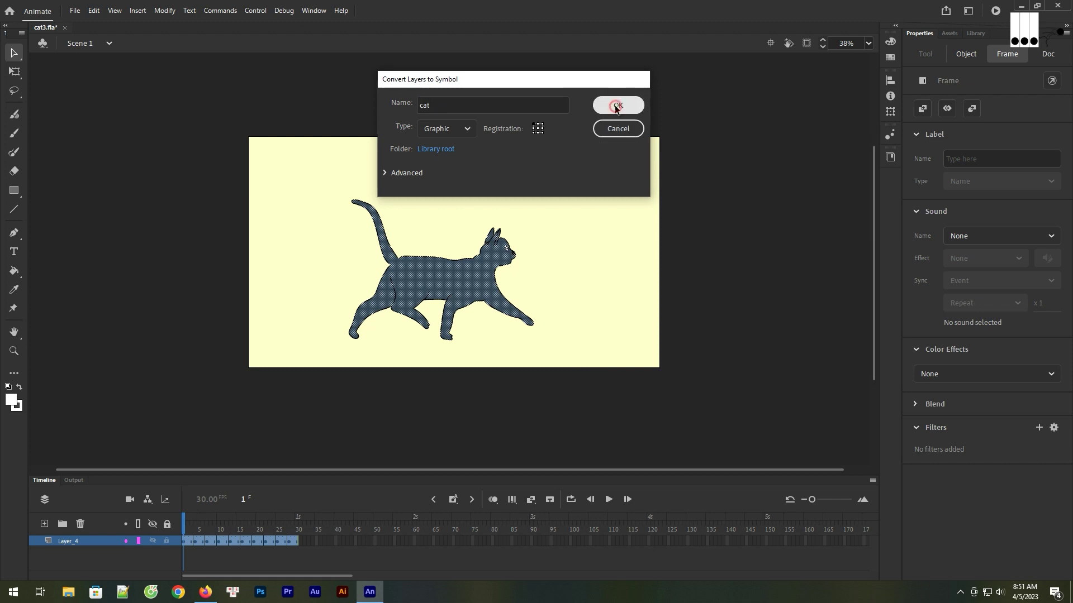
Step: Scale the cat symbol down to about 352 × 268 px near the middle of the stage and play the animation
{"action": "left_click", "coordinate": [14, 72]}
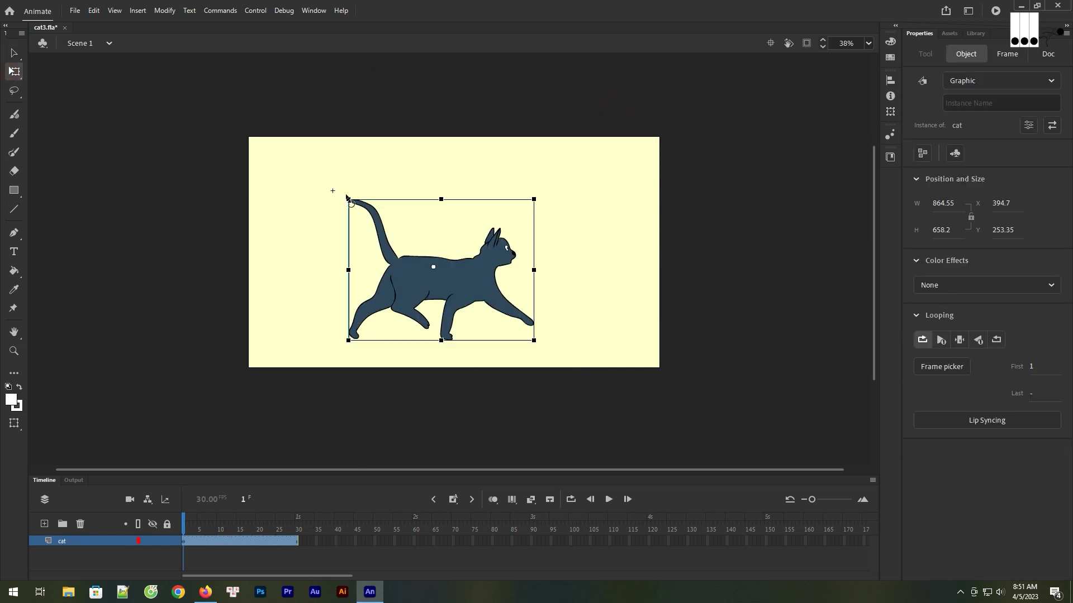
{"action": "left_click_drag", "start_coordinate": [350, 199], "coordinate": [400, 236]}
{"action": "mouse_move", "coordinate": [442, 276]}
{"action": "left_mouse_down"}
{"action": "mouse_move", "coordinate": [451, 262]}
{"action": "mouse_move", "coordinate": [434, 264]}
{"action": "left_mouse_up"}
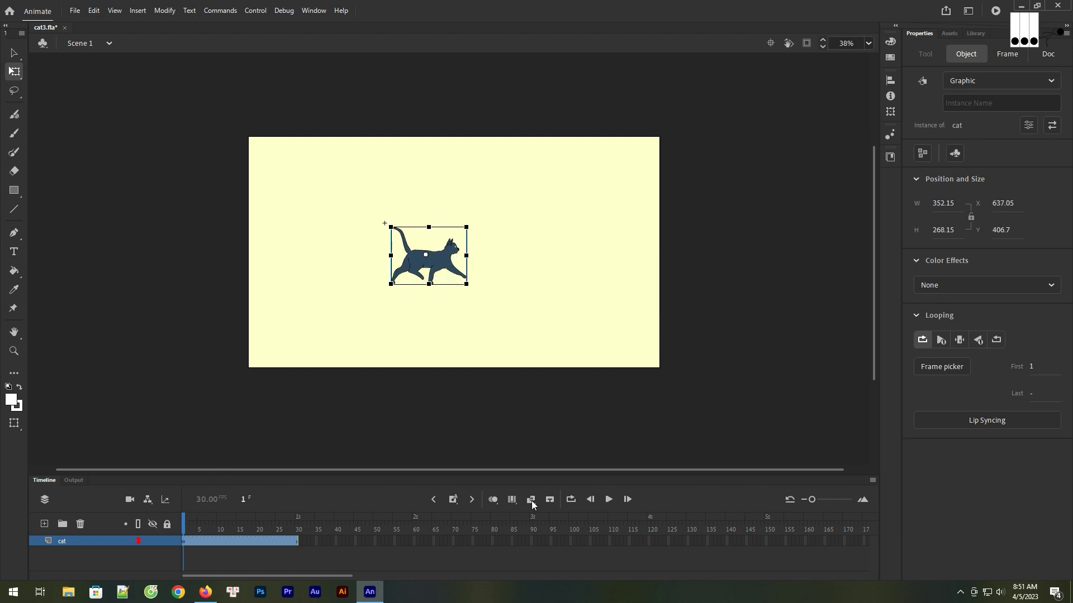
{"action": "left_click", "coordinate": [605, 502]}
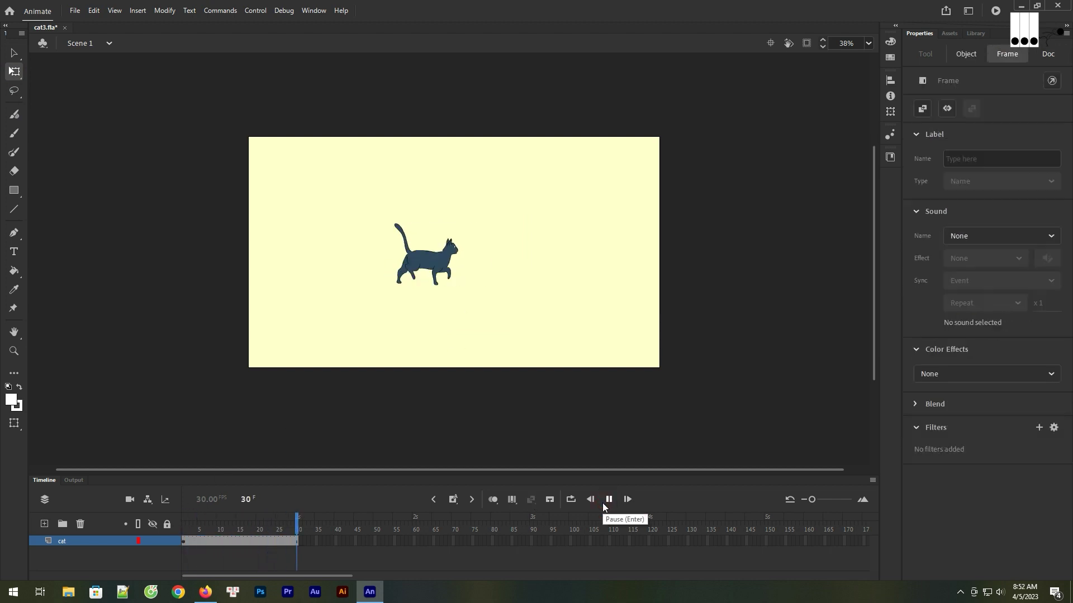
{"action": "left_click", "coordinate": [603, 504]}
{"action": "left_click", "coordinate": [621, 324]}
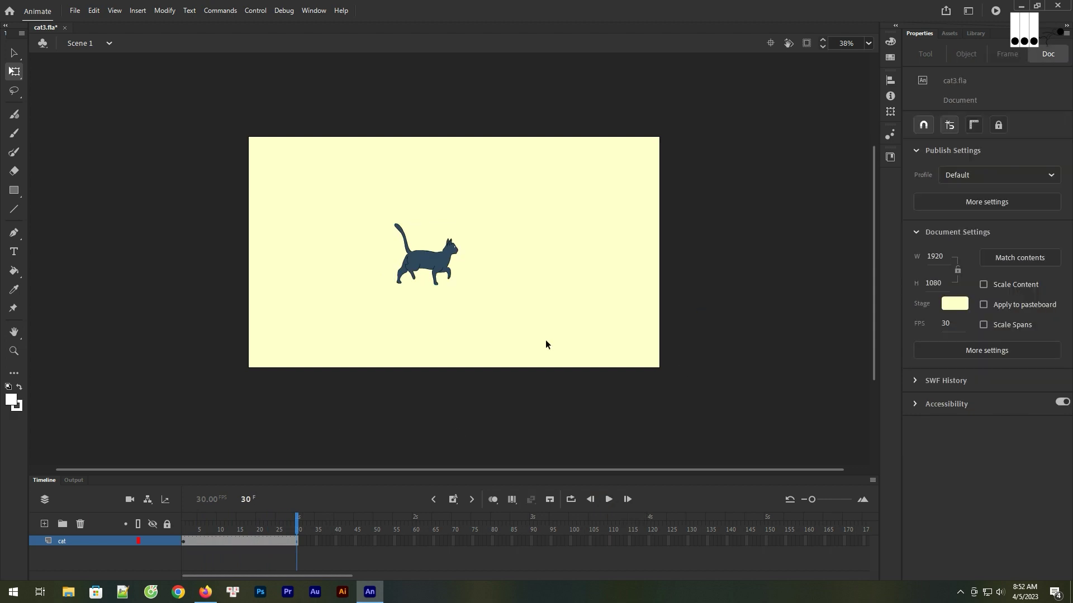
Step: Set the stage background to a pale tint of sky blue #00CCFF and play the animation
{"action": "left_click", "coordinate": [955, 303]}
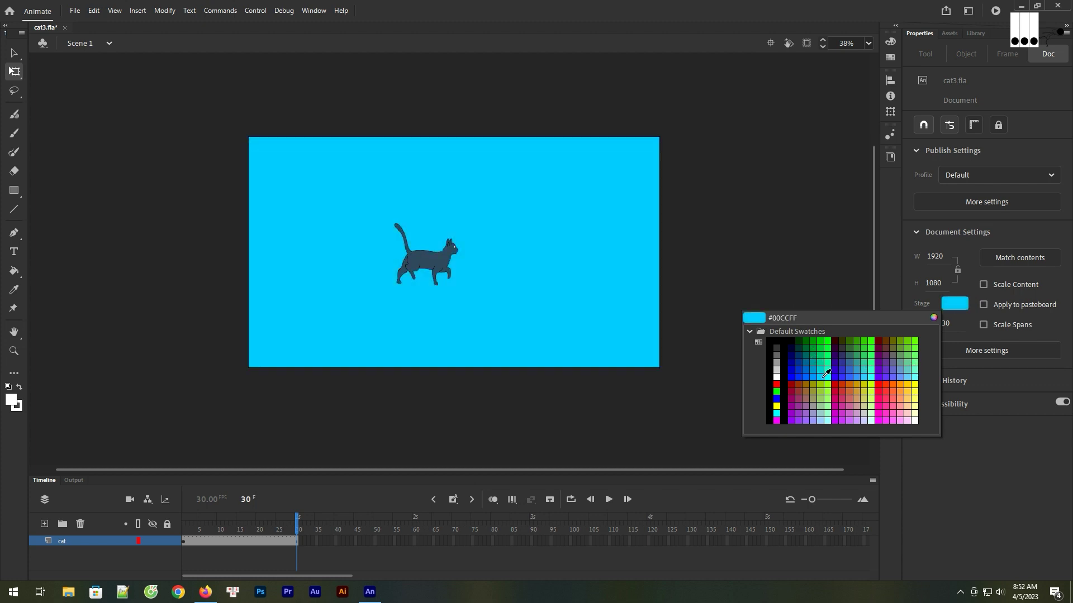
{"action": "left_click", "coordinate": [825, 373]}
{"action": "left_click", "coordinate": [955, 303]}
{"action": "left_click", "coordinate": [933, 317]}
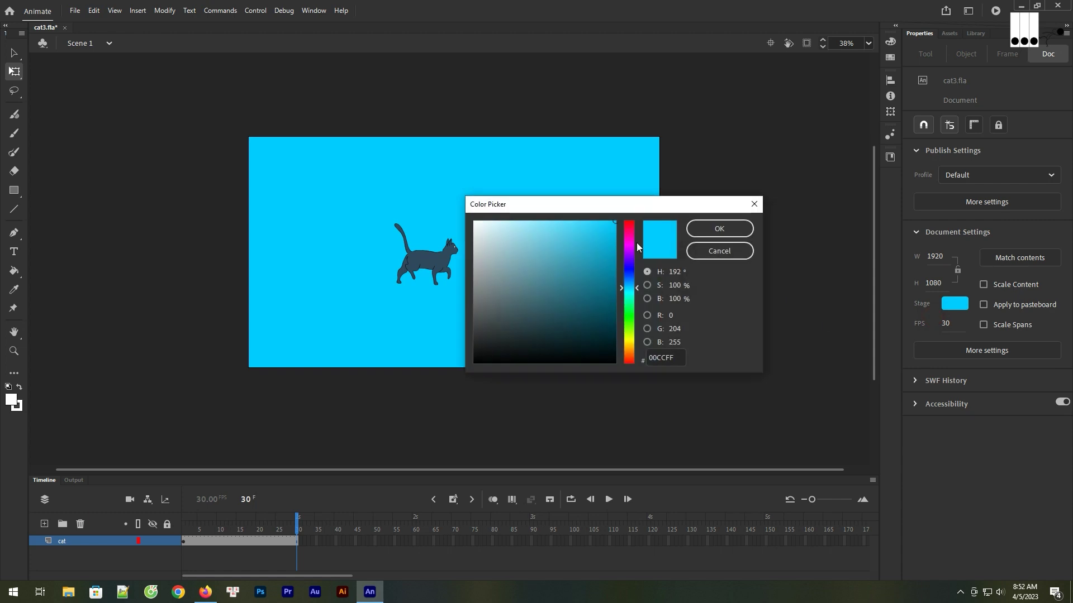
{"action": "left_click", "coordinate": [539, 227]}
{"action": "left_click", "coordinate": [717, 229]}
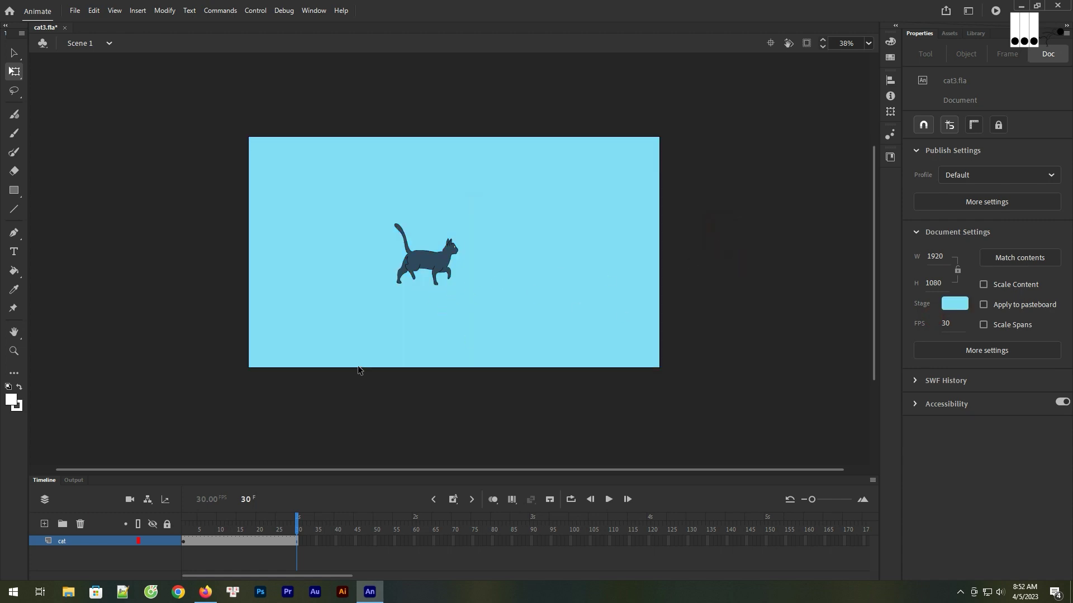
{"action": "left_click", "coordinate": [609, 499]}
Step: Enlarge the cat at frame 30 to about 415 × 403 px and reposition it higher on the stage
{"action": "left_click", "coordinate": [451, 263]}
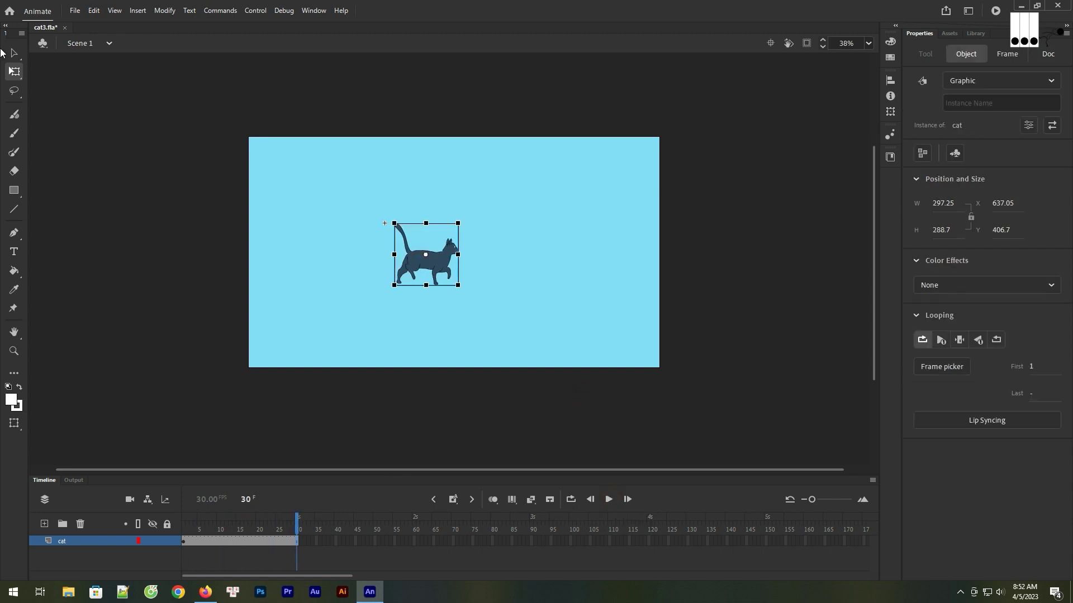
{"action": "mouse_move", "coordinate": [463, 285]}
{"action": "left_mouse_down"}
{"action": "mouse_move", "coordinate": [471, 297]}
{"action": "mouse_move", "coordinate": [465, 272]}
{"action": "left_mouse_up"}
{"action": "key", "text": "z"}
{"action": "left_click_drag", "start_coordinate": [233, 127], "coordinate": [673, 378]}
{"action": "left_click", "coordinate": [14, 53]}
{"action": "left_click_drag", "start_coordinate": [454, 289], "coordinate": [454, 254]}
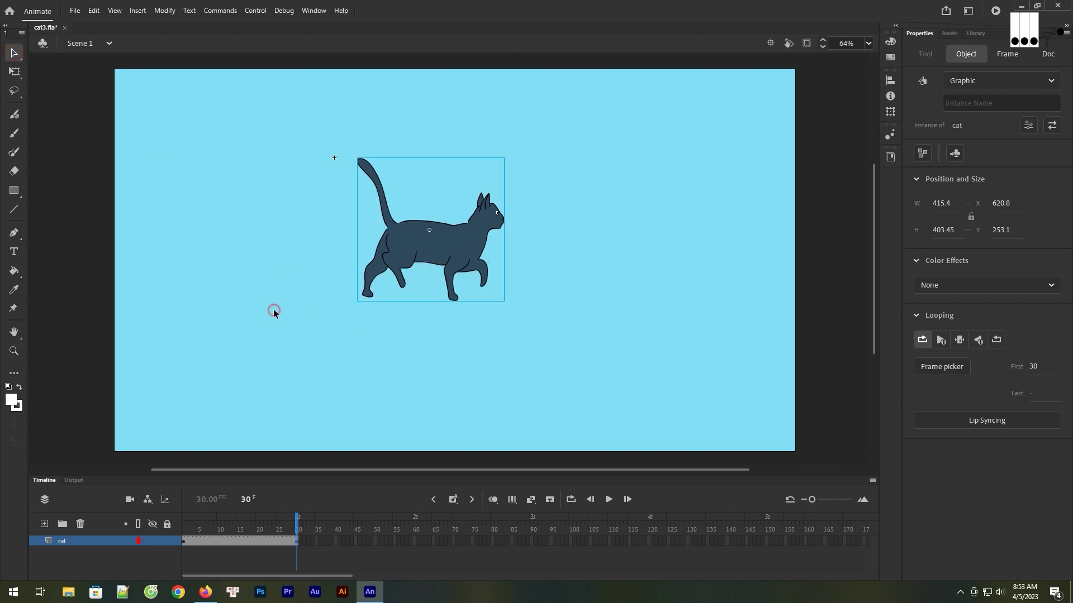
Step: Add a new layer and place it beneath the cat layer while at frame 30
{"action": "left_click", "coordinate": [273, 310]}
{"action": "left_click", "coordinate": [45, 524]}
{"action": "left_click_drag", "start_coordinate": [114, 558], "coordinate": [177, 555]}
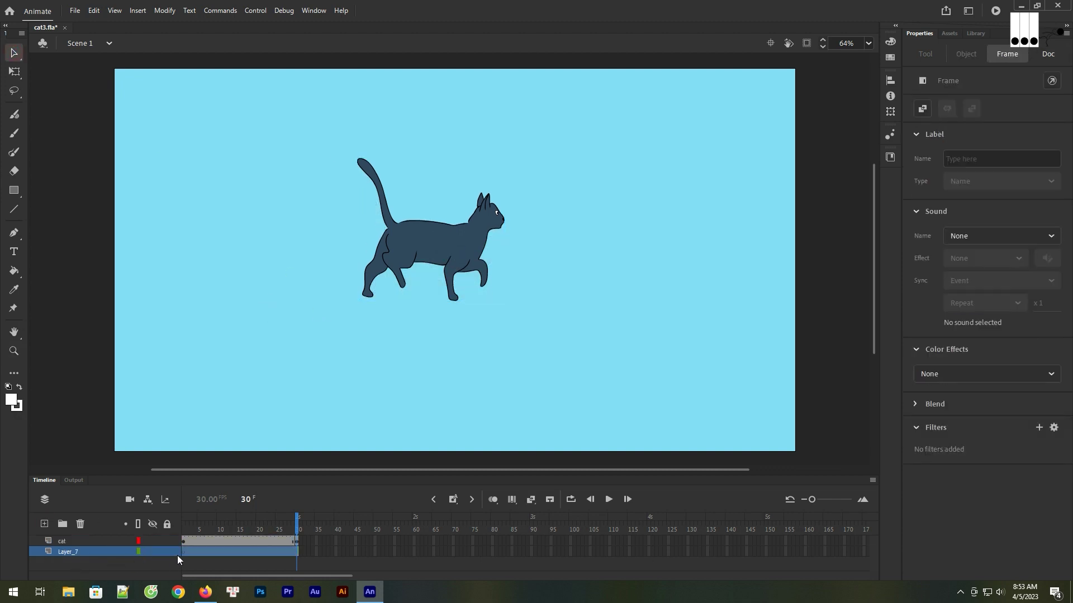
Step: Undo the added layer and the cat's enlargement and move at frame 30
{"action": "key", "text": "ctrl+z"}
{"action": "key", "text": "ctrl+z"}
{"action": "key", "text": "ctrl+z"}
{"action": "key", "text": "ctrl+z"}
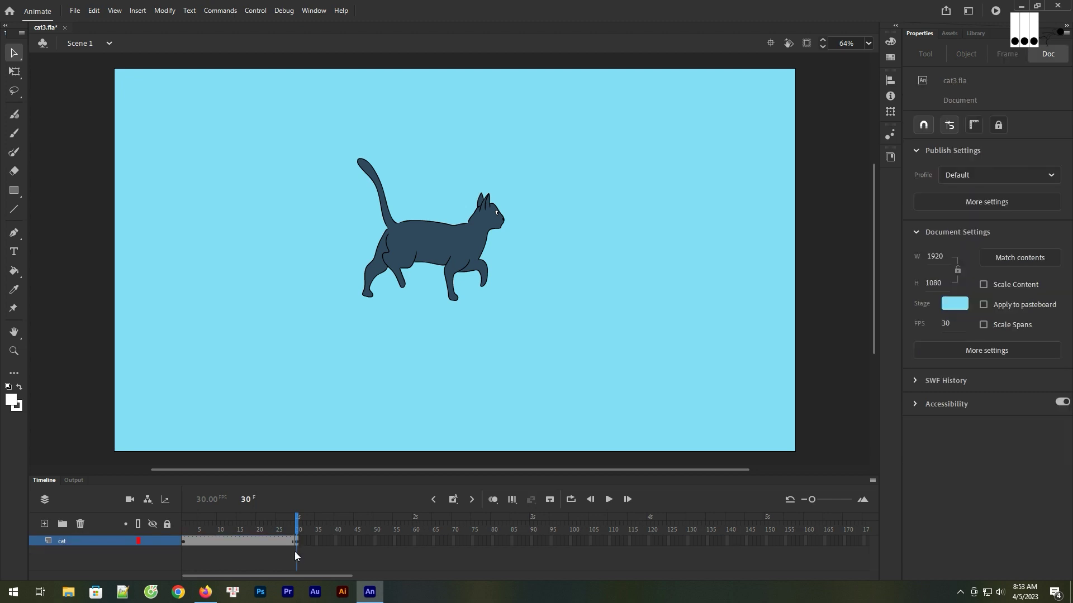
{"action": "key", "text": "ctrl+z"}
{"action": "key", "text": "ctrl+z"}
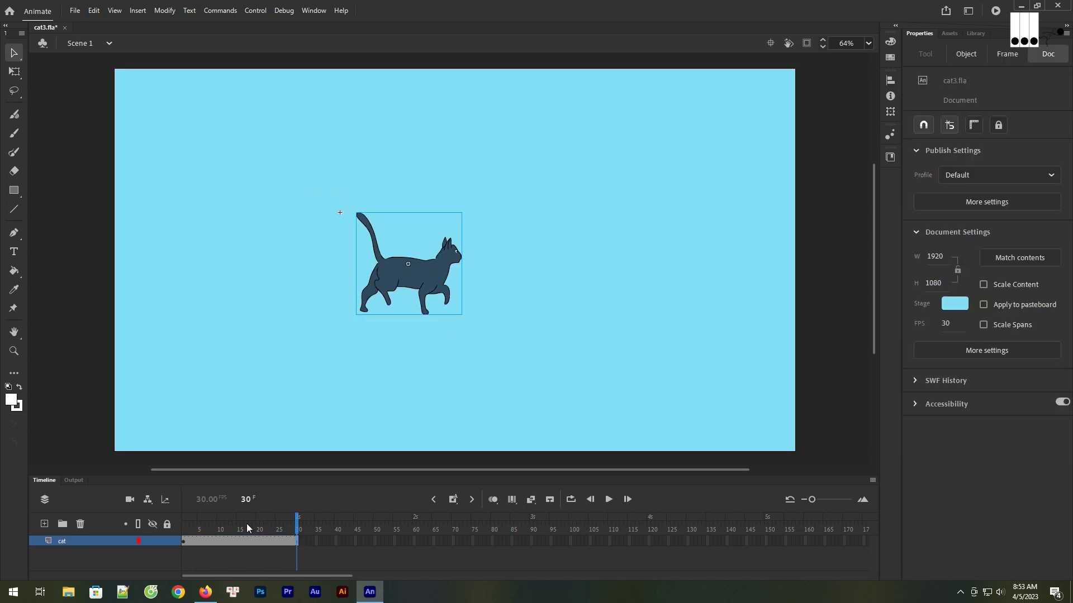
Step: Enlarge the cat at frame 1 to about 402 × 306 px and move it into the upper middle of the stage
{"action": "left_click", "coordinate": [185, 542]}
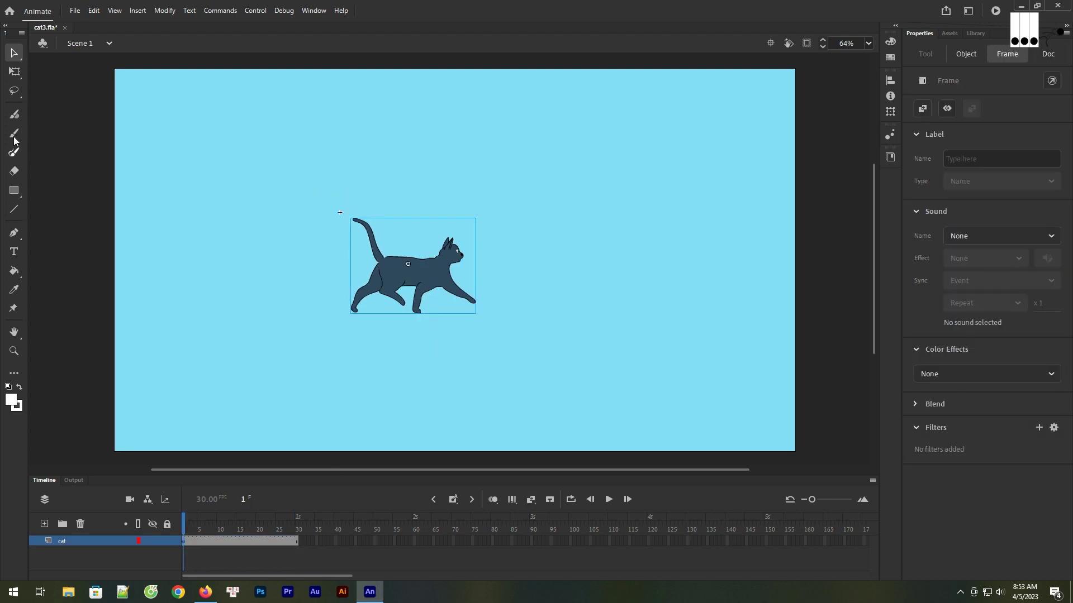
{"action": "key", "text": "q"}
{"action": "left_click_drag", "start_coordinate": [476, 314], "coordinate": [494, 329]}
{"action": "left_click_drag", "start_coordinate": [416, 274], "coordinate": [446, 232]}
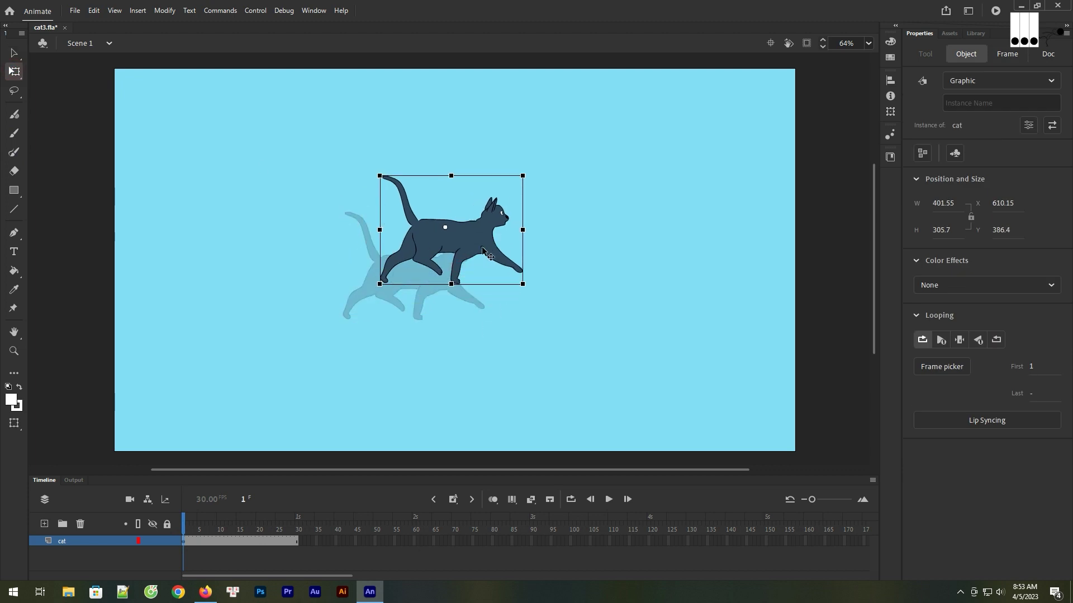
Step: Add a new layer for the scenery and move it below the cat layer
{"action": "left_click", "coordinate": [44, 524]}
{"action": "left_click_drag", "start_coordinate": [115, 543], "coordinate": [110, 553]}
{"action": "left_click", "coordinate": [311, 371]}
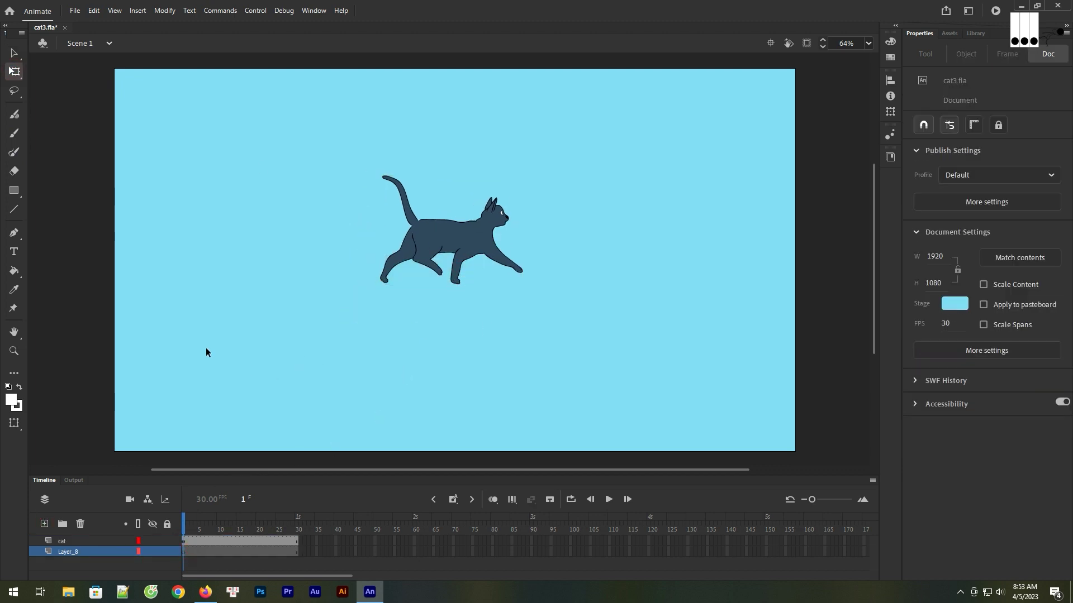
Step: Draw a black rectangle without stroke, about 2116 × 50 px, under the cat's paws as a rail spanning past both stage edges
{"action": "left_click", "coordinate": [14, 190]}
{"action": "left_click", "coordinate": [19, 407]}
{"action": "left_click", "coordinate": [203, 421]}
{"action": "left_click", "coordinate": [11, 400]}
{"action": "left_click", "coordinate": [60, 445]}
{"action": "left_click", "coordinate": [61, 441]}
{"action": "mouse_move", "coordinate": [68, 271]}
{"action": "left_mouse_down"}
{"action": "mouse_move", "coordinate": [780, 323]}
{"action": "mouse_move", "coordinate": [820, 316]}
{"action": "mouse_move", "coordinate": [819, 290]}
{"action": "left_mouse_up"}
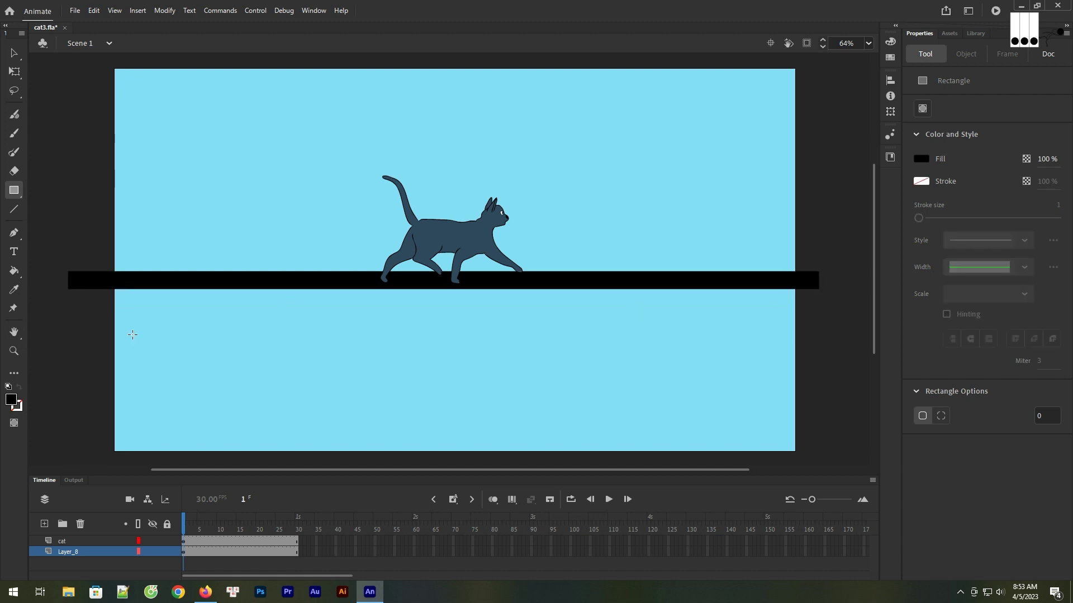
Step: Convert the black rail under the cat into a drawing object
{"action": "left_click_drag", "start_coordinate": [75, 285], "coordinate": [81, 462]}
{"action": "key", "text": "ctrl+z"}
{"action": "left_click", "coordinate": [13, 51]}
{"action": "left_click", "coordinate": [139, 282]}
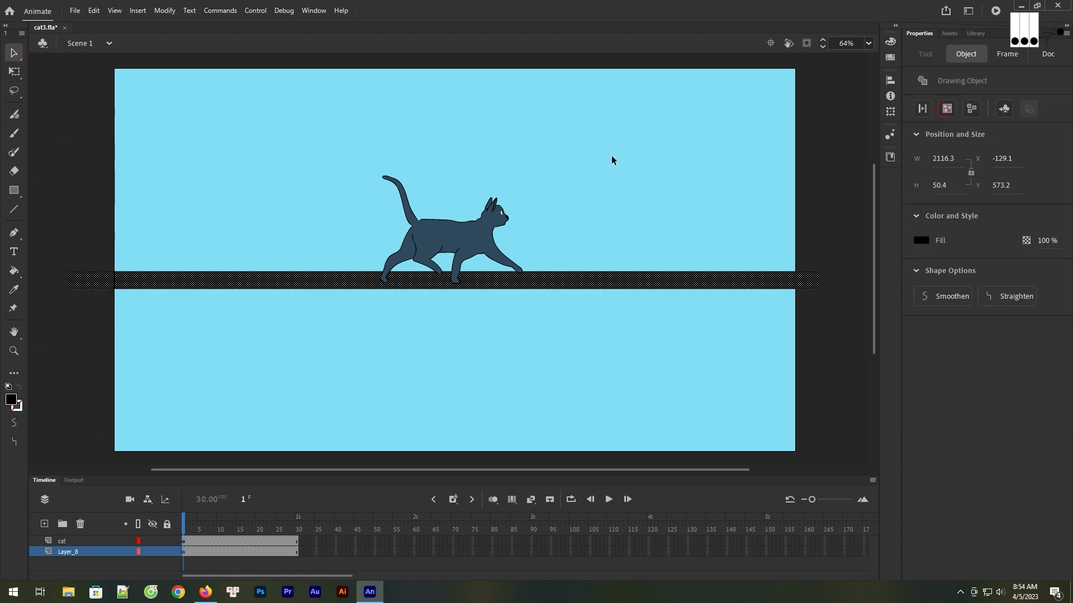
{"action": "left_click", "coordinate": [60, 158]}
Step: Draw a thin black vertical post from the rail's left end down past the stage's lower edge, in object drawing mode
{"action": "left_click", "coordinate": [14, 190]}
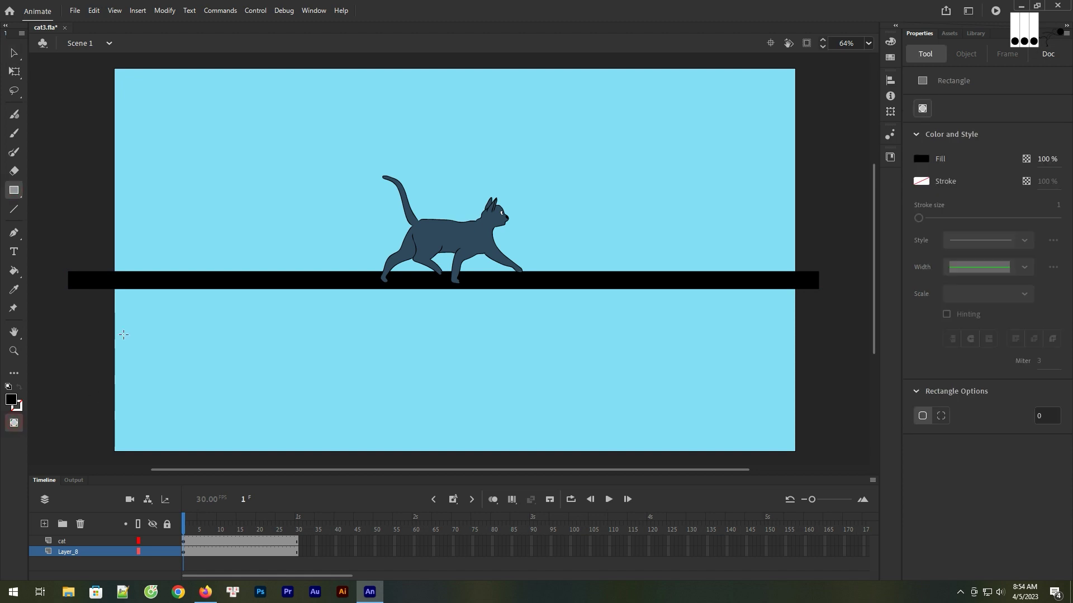
{"action": "left_click_drag", "start_coordinate": [79, 274], "coordinate": [84, 453]}
{"action": "left_click_drag", "start_coordinate": [85, 455], "coordinate": [83, 470]}
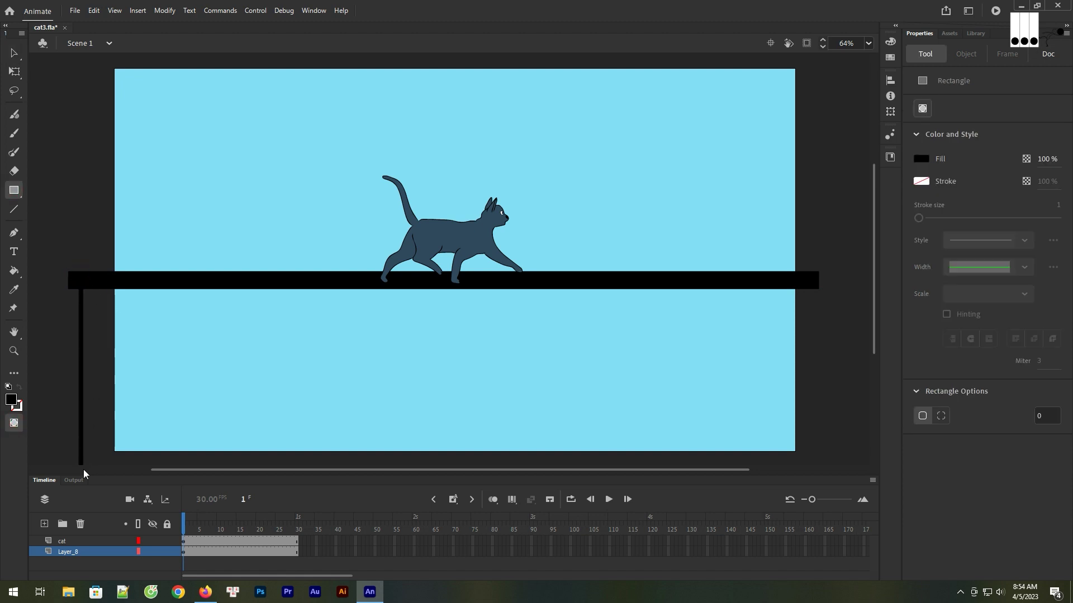
Step: Duplicate the post repeatedly at even spacing along the whole rail to form a fence
{"action": "left_click", "coordinate": [15, 53]}
{"action": "scroll", "coordinate": [191, 312], "scroll_direction": "down", "scroll_amount": 2}
{"action": "scroll", "coordinate": [189, 355], "scroll_direction": "up", "scroll_amount": 1}
{"action": "key", "text": "ctrl+minus"}
{"action": "key", "text": "z"}
{"action": "left_click_drag", "start_coordinate": [219, 176], "coordinate": [732, 419]}
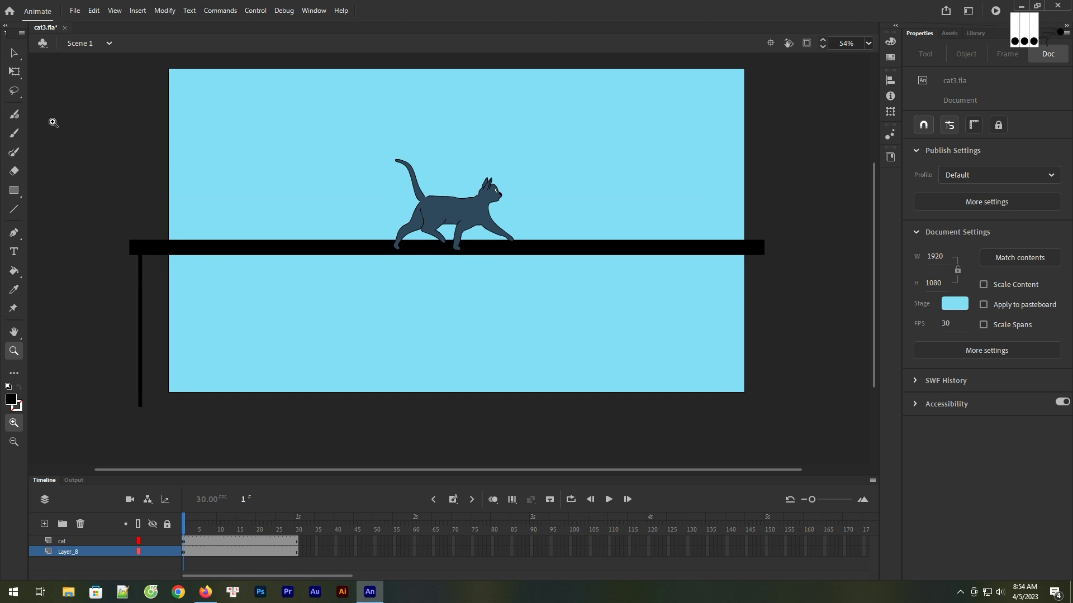
{"action": "key", "text": "v"}
{"action": "left_click_drag", "start_coordinate": [142, 354], "coordinate": [185, 352]}
{"action": "left_click_drag", "start_coordinate": [122, 338], "coordinate": [734, 362]}
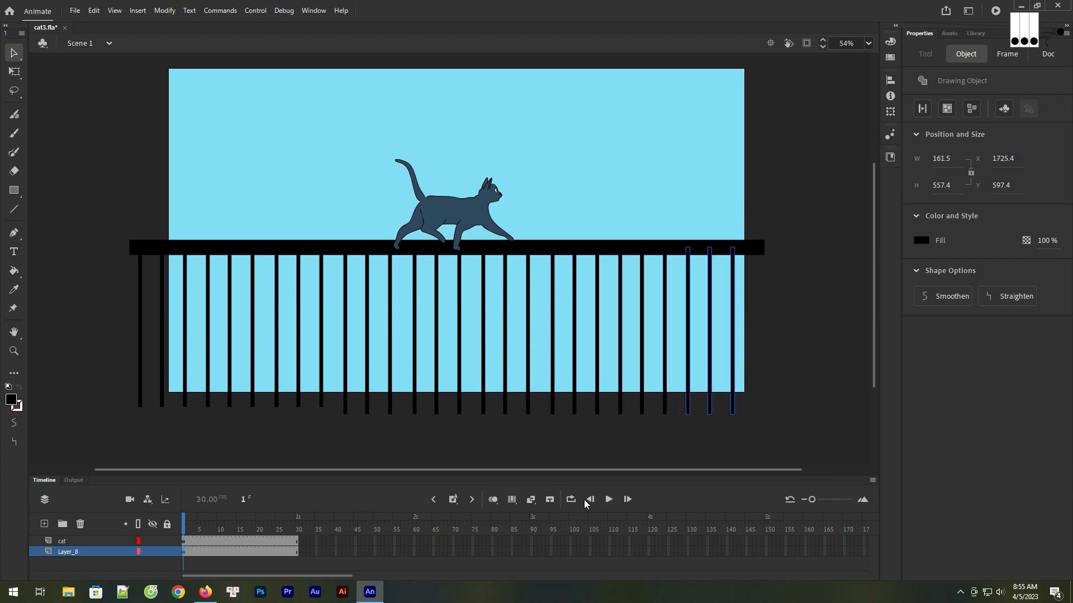
Step: Play the animation of the cat walking on the fence
{"action": "left_click", "coordinate": [609, 499]}
{"action": "left_click", "coordinate": [609, 500]}
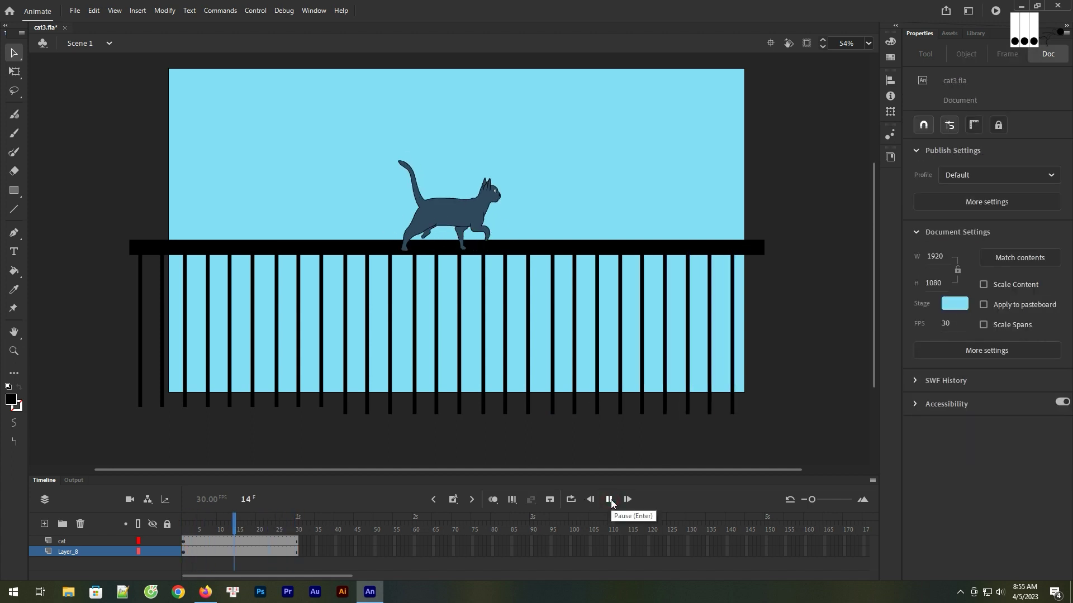
{"action": "left_click", "coordinate": [609, 499]}
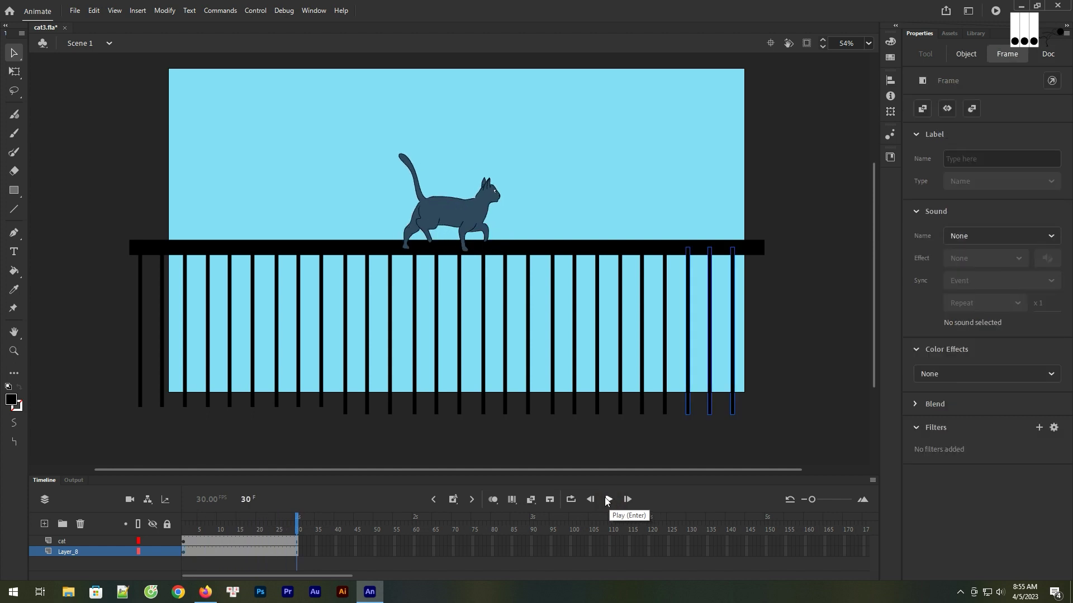
Step: Lock the cat layer and merge the rail and all posts into a single drawing object
{"action": "left_click", "coordinate": [172, 393]}
{"action": "left_click_drag", "start_coordinate": [111, 247], "coordinate": [746, 402]}
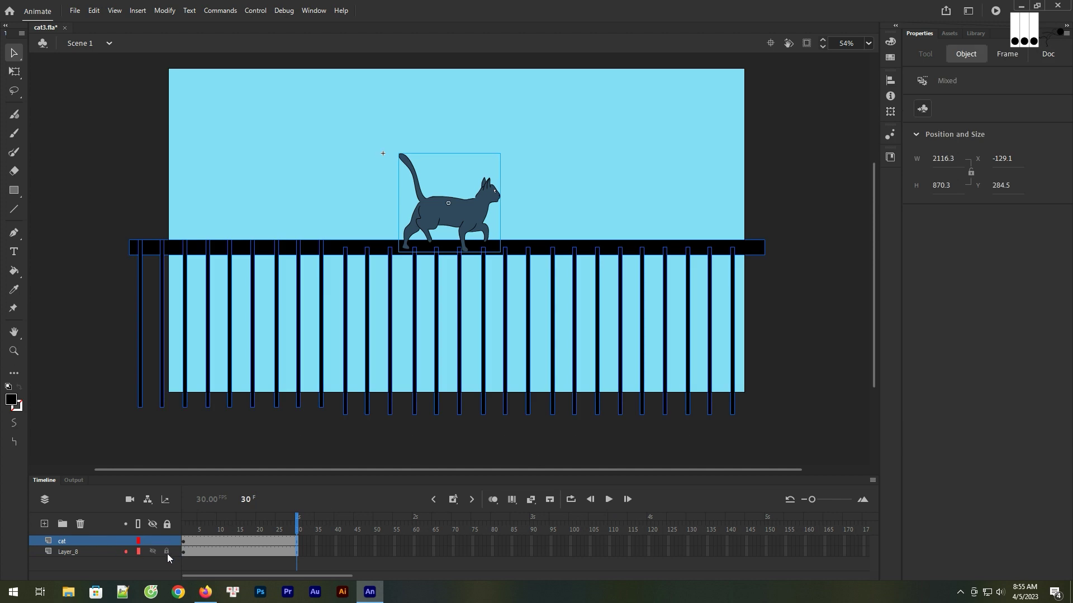
{"action": "left_click", "coordinate": [166, 545]}
{"action": "left_click", "coordinate": [183, 551]}
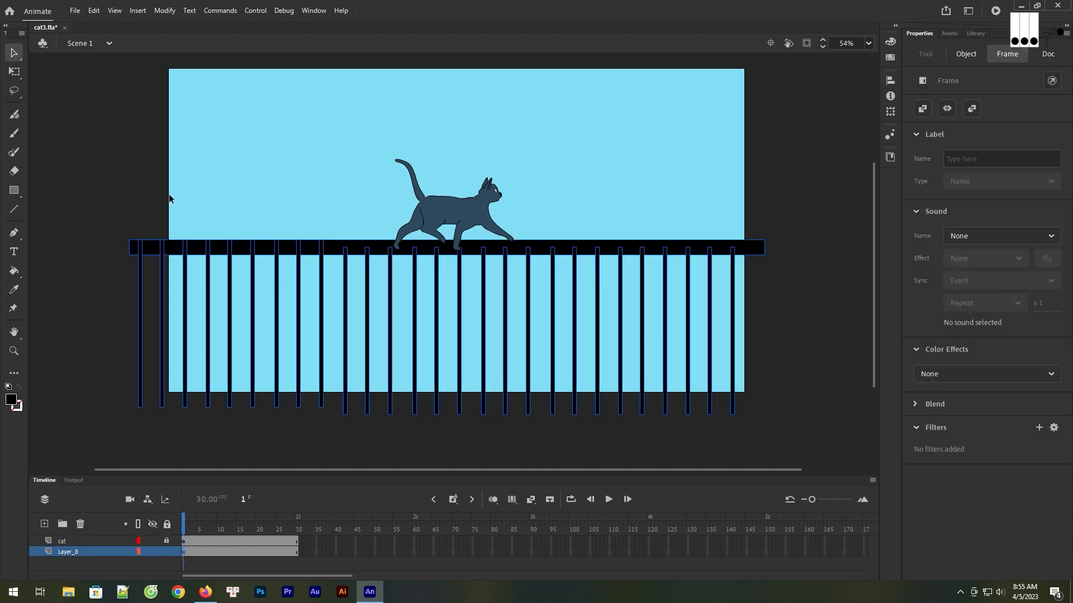
{"action": "left_click", "coordinate": [960, 54]}
{"action": "left_click", "coordinate": [953, 112]}
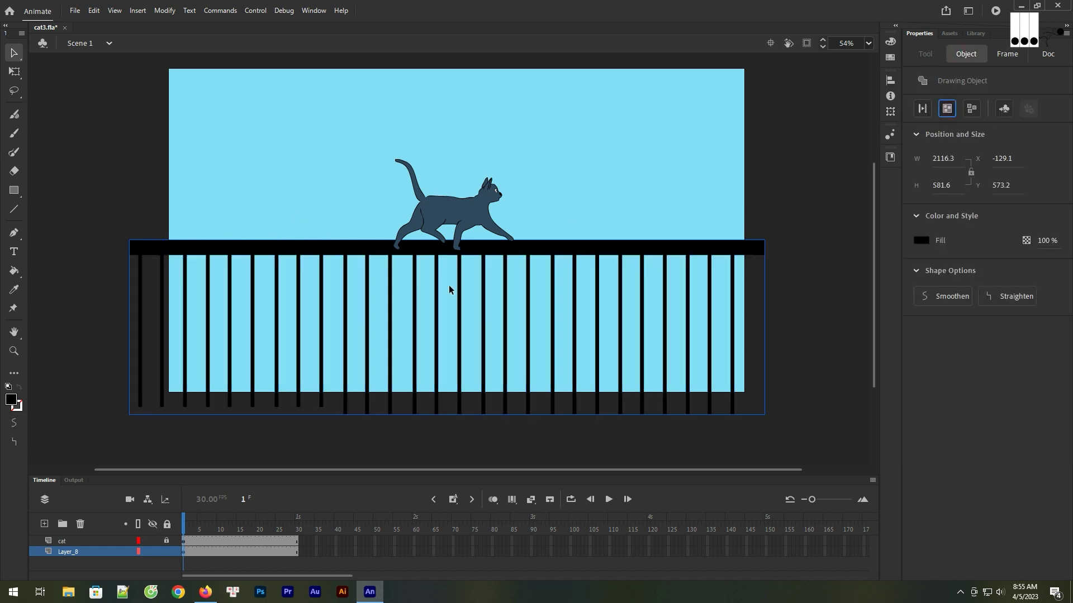
Step: Duplicate the fence end to end and merge both sections into one drawing object about 4161 px wide
{"action": "mouse_move", "coordinate": [734, 250]}
{"action": "left_mouse_down"}
{"action": "mouse_move", "coordinate": [168, 244]}
{"action": "mouse_move", "coordinate": [675, 242]}
{"action": "left_mouse_up"}
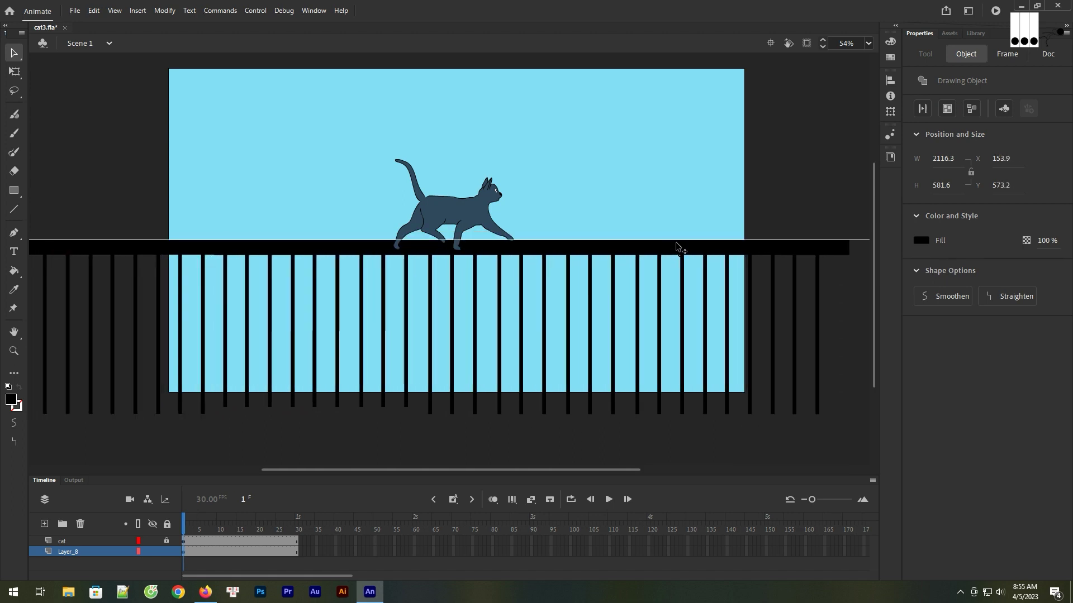
{"action": "left_click", "coordinate": [437, 170]}
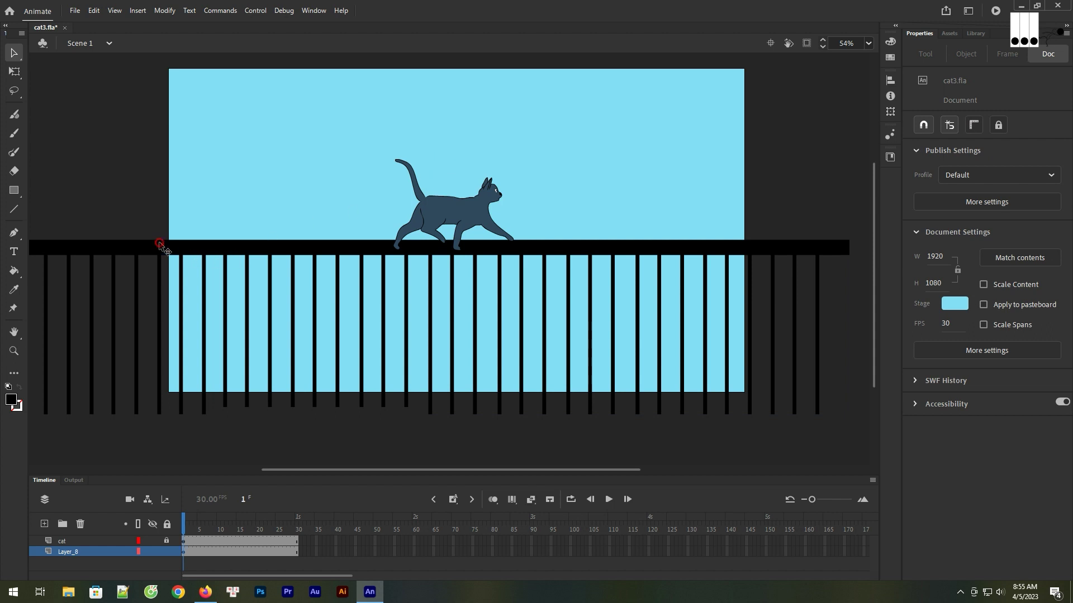
{"action": "left_click", "coordinate": [162, 245]}
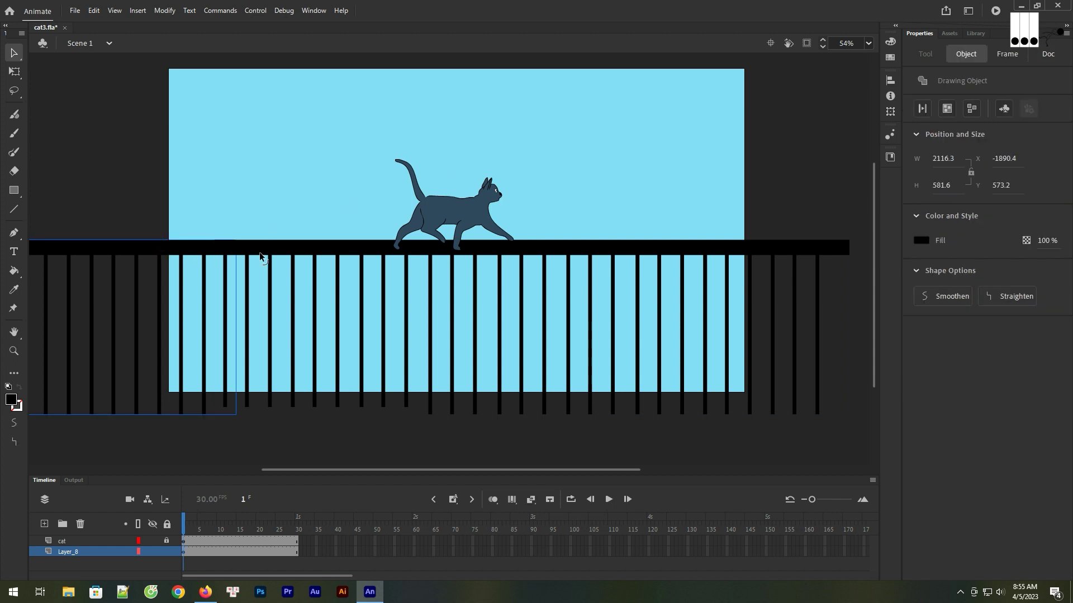
{"action": "left_click", "coordinate": [950, 112]}
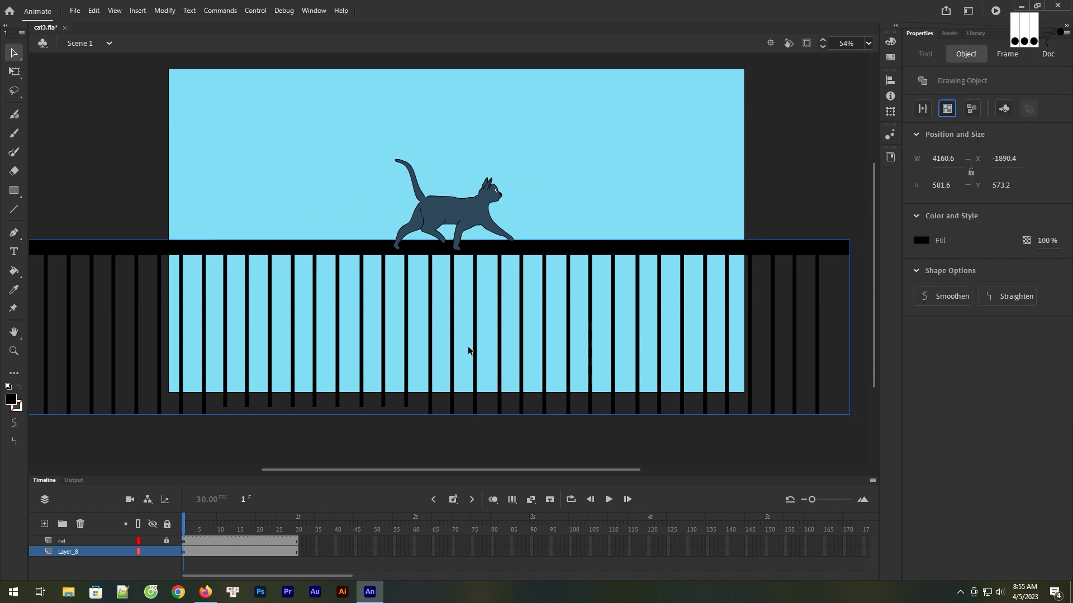
Step: Duplicate the lengthened fence end to end again and merge the copies into one drawing object about 8245 px wide
{"action": "key", "text": "ctrl+minus"}
{"action": "mouse_move", "coordinate": [615, 273]}
{"action": "left_mouse_down"}
{"action": "mouse_move", "coordinate": [221, 273]}
{"action": "mouse_move", "coordinate": [790, 270]}
{"action": "left_mouse_up"}
{"action": "left_click", "coordinate": [234, 268], "text": "shift"}
{"action": "left_click", "coordinate": [947, 108]}
{"action": "left_click", "coordinate": [654, 143]}
Step: Move the long fence horizontally so its left end sits just outside the stage's left edge, at about X -88
{"action": "left_click_drag", "start_coordinate": [464, 271], "coordinate": [732, 272]}
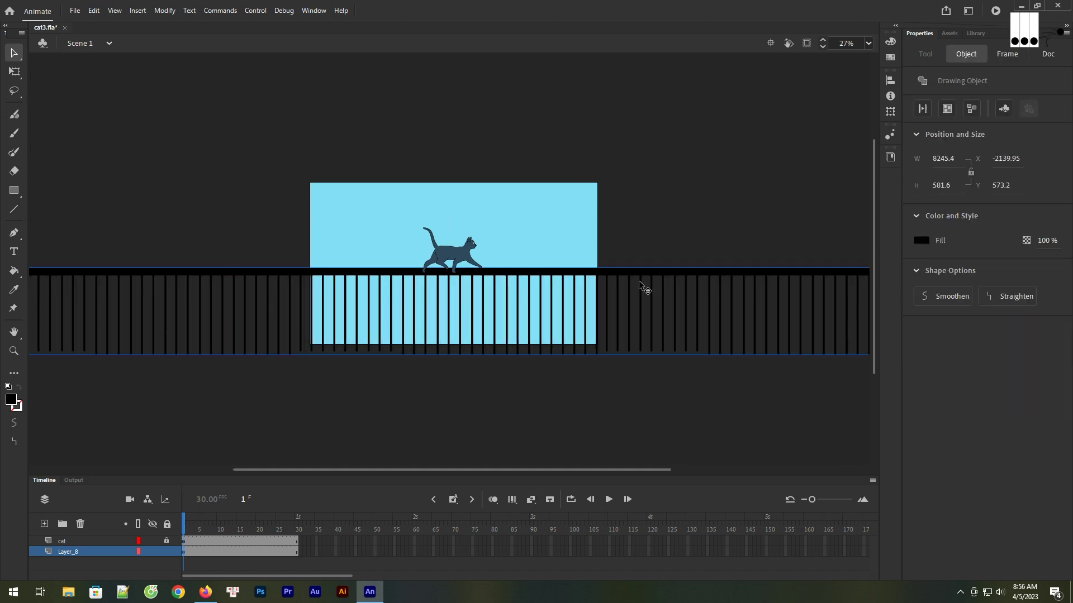
{"action": "left_click_drag", "start_coordinate": [512, 275], "coordinate": [821, 276]}
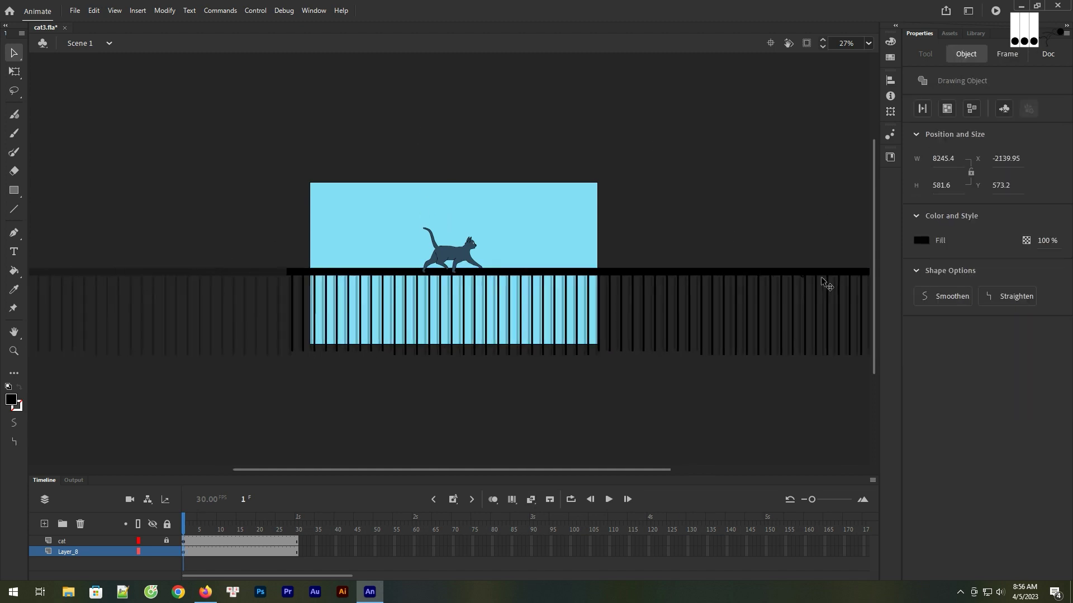
{"action": "left_click", "coordinate": [360, 271]}
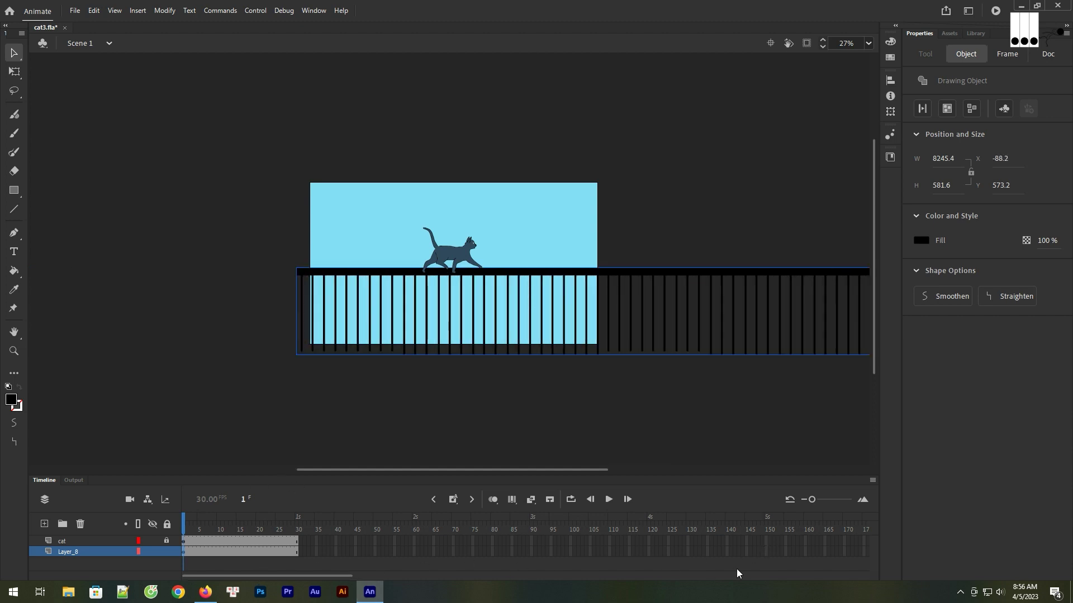
{"action": "left_click_drag", "start_coordinate": [343, 576], "coordinate": [552, 577]}
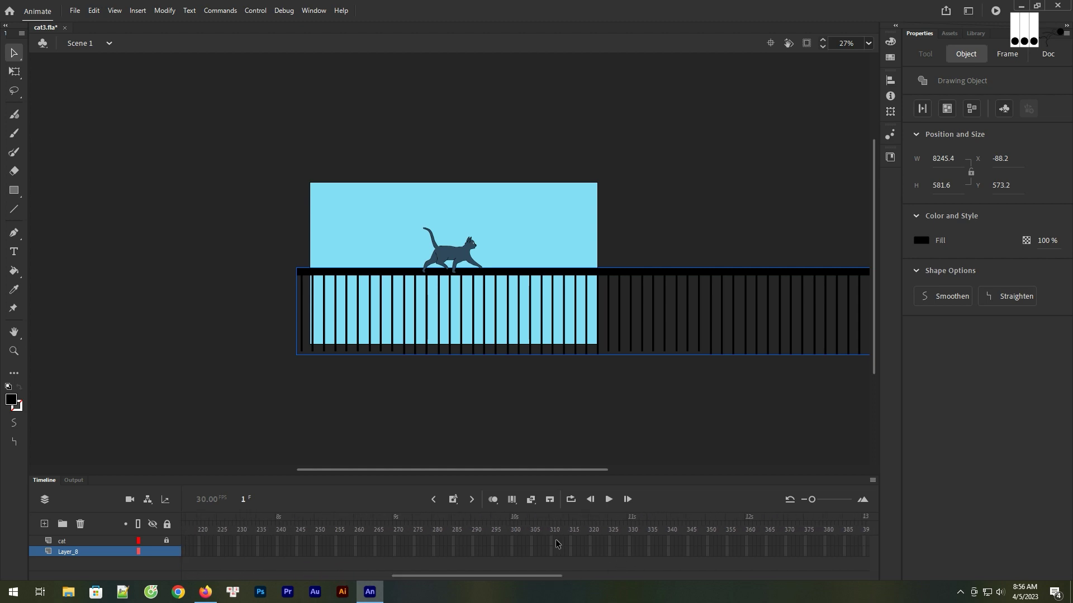
Step: Extend the cat and fence layers to frame 300
{"action": "left_click", "coordinate": [515, 535]}
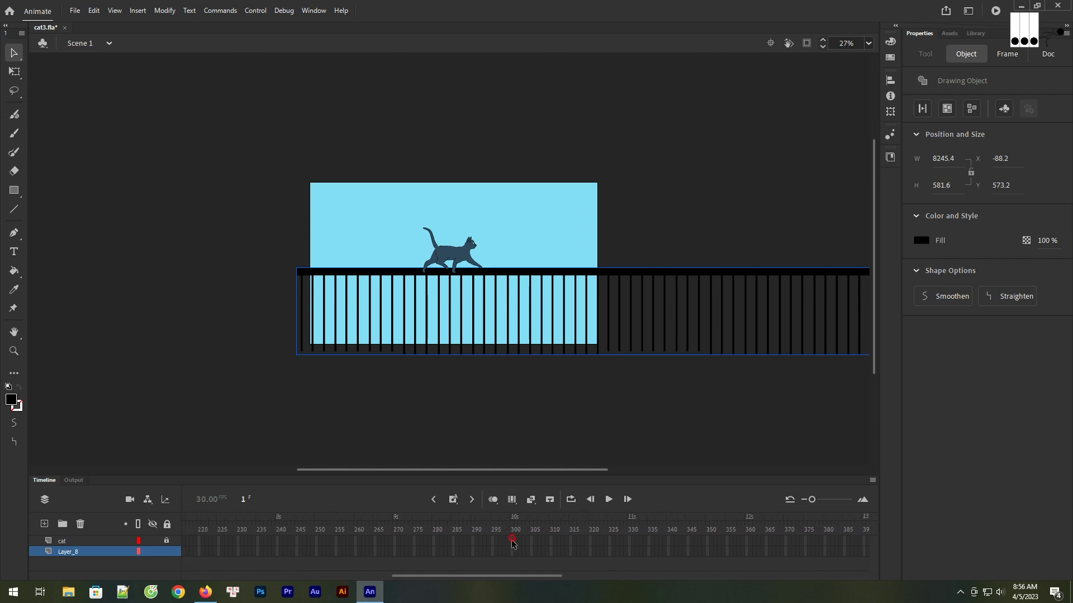
{"action": "left_click", "coordinate": [453, 499]}
{"action": "left_click", "coordinate": [473, 462]}
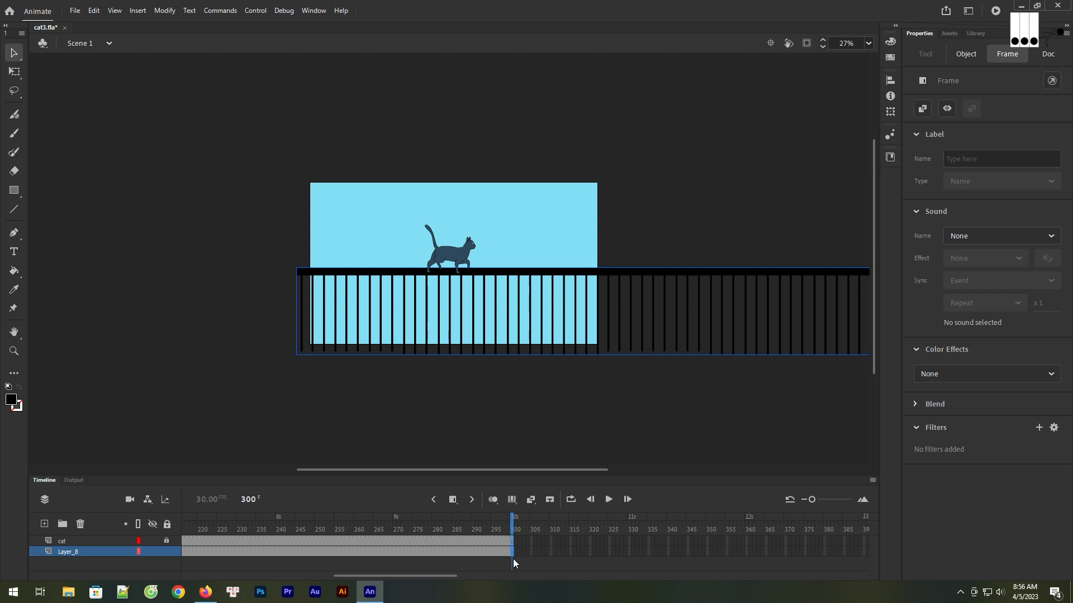
{"action": "left_click", "coordinate": [452, 498]}
{"action": "left_click", "coordinate": [467, 427]}
{"action": "left_click_drag", "start_coordinate": [353, 577], "coordinate": [145, 565]}
Step: Convert the long fence on frame 1 to a graphic symbol named "fence"
{"action": "left_click", "coordinate": [182, 552]}
{"action": "right_click", "coordinate": [417, 303]}
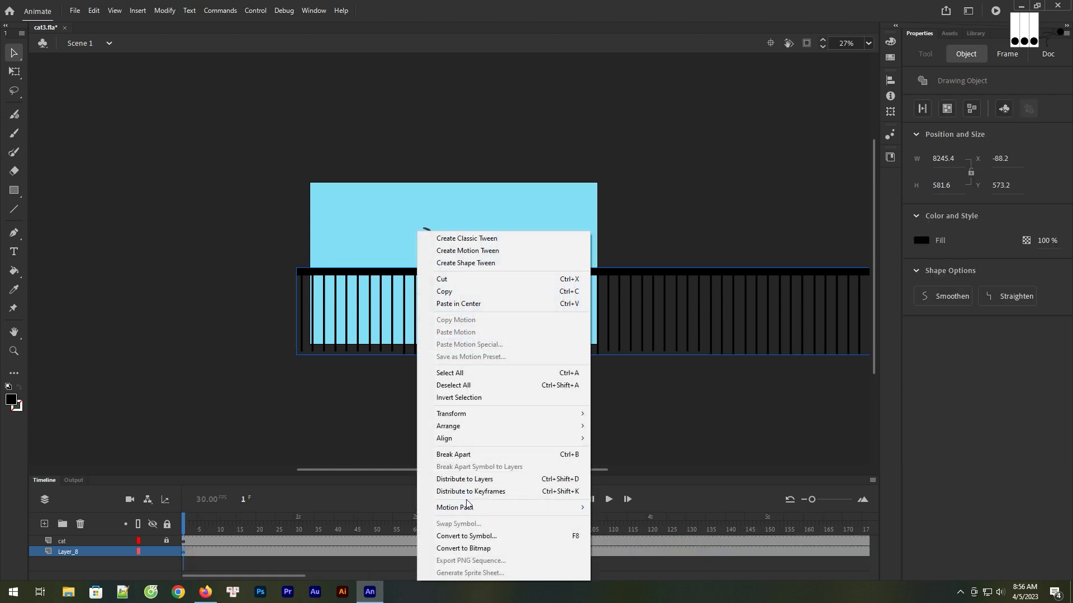
{"action": "left_click", "coordinate": [470, 536]}
{"action": "type", "text": "fence"}
{"action": "left_click", "coordinate": [608, 108]}
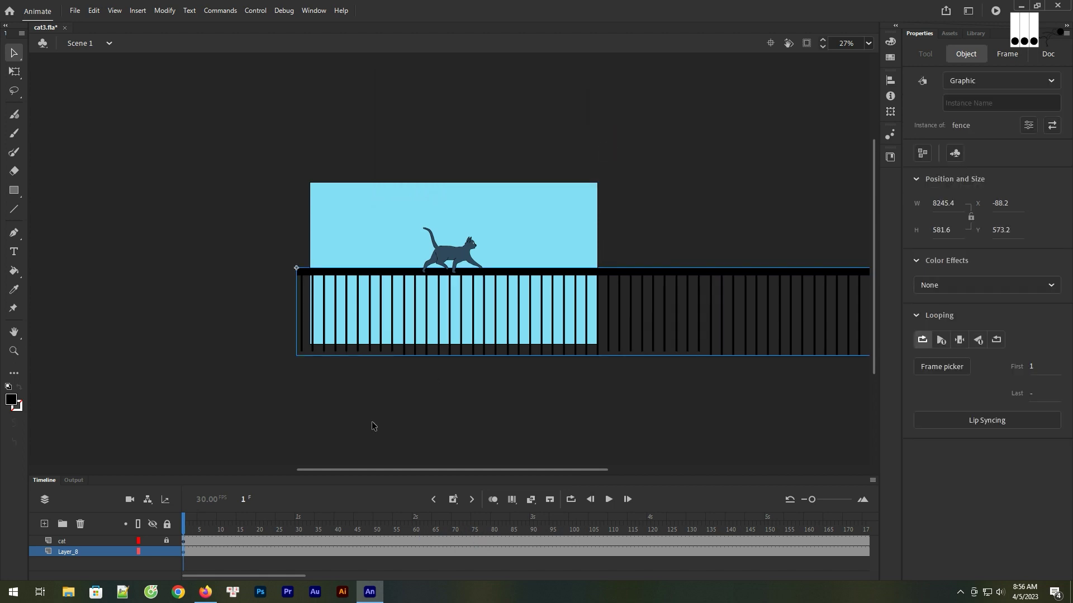
Step: Add a keyframe at frame 300 of the fence's layer and shift the fence horizontally to about X -4095
{"action": "left_click_drag", "start_coordinate": [279, 576], "coordinate": [444, 575]}
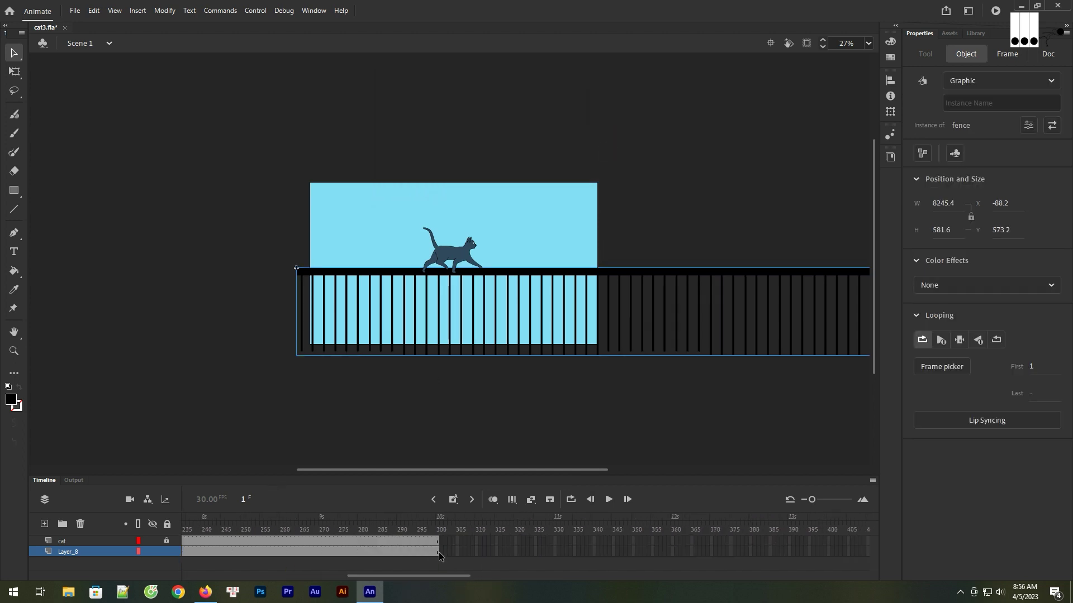
{"action": "left_click", "coordinate": [439, 554]}
{"action": "left_click", "coordinate": [453, 499]}
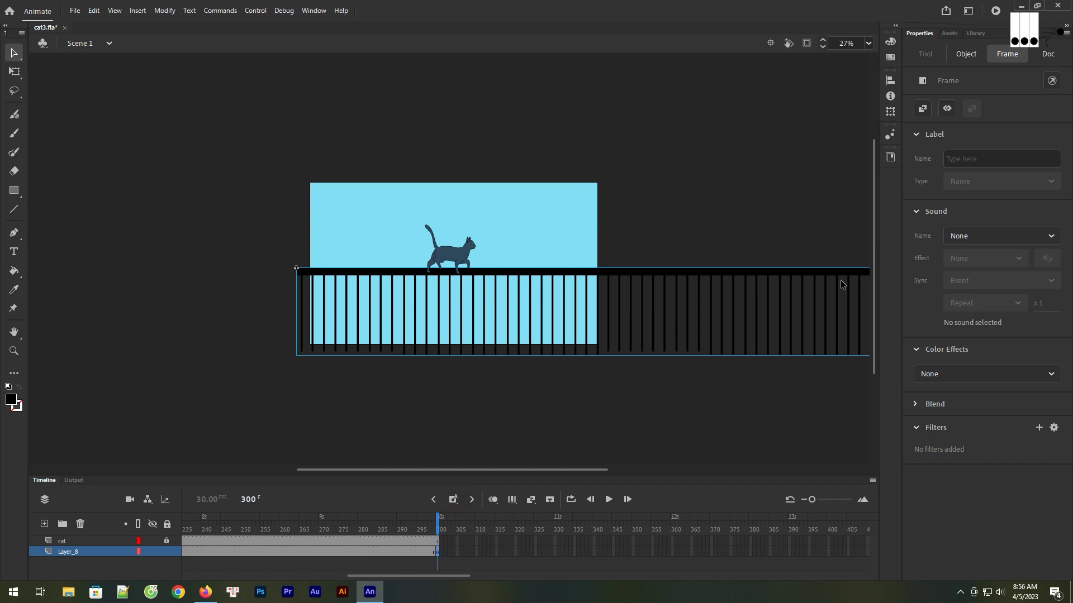
{"action": "left_click_drag", "start_coordinate": [825, 272], "coordinate": [520, 272]}
{"action": "left_click_drag", "start_coordinate": [783, 274], "coordinate": [496, 272]}
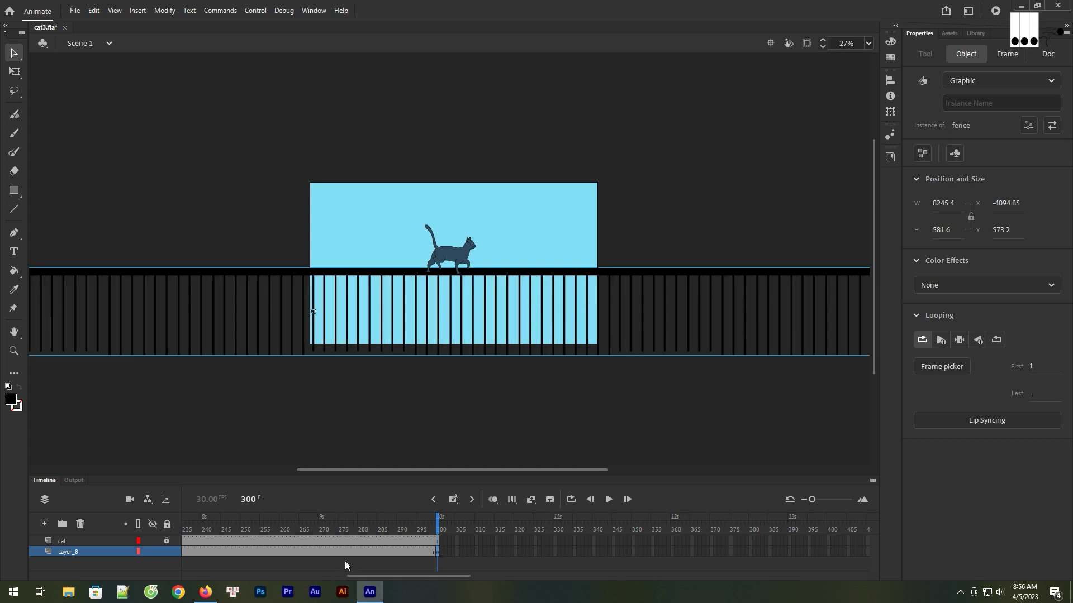
Step: Create a classic tween between the fence's keyframes and preview the scrolling on the timeline and as a test movie
{"action": "right_click", "coordinate": [291, 555]}
{"action": "left_click", "coordinate": [335, 250]}
{"action": "left_click", "coordinate": [609, 501]}
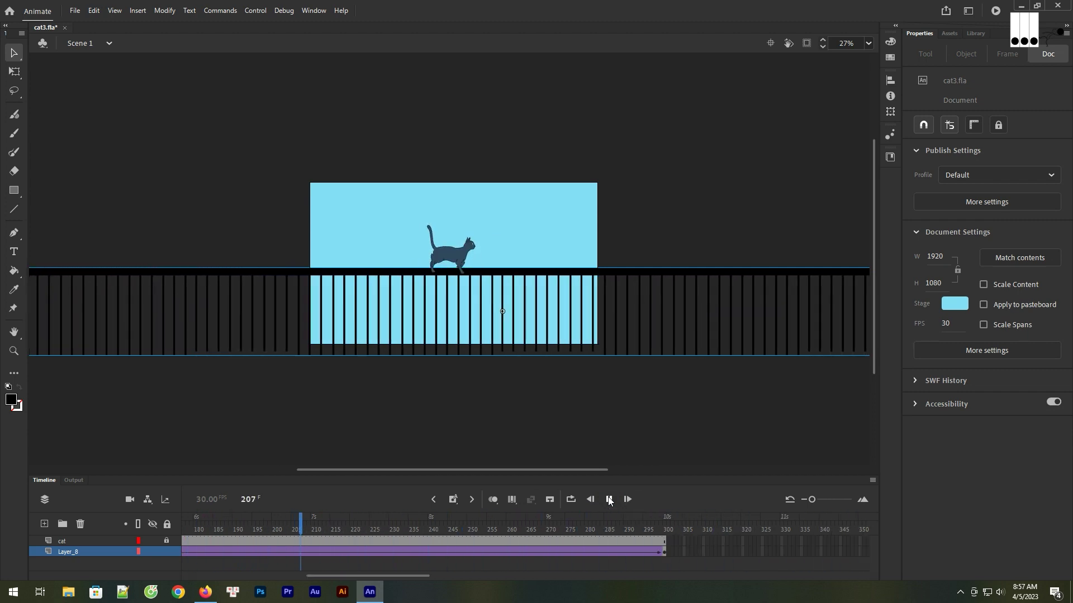
{"action": "left_click", "coordinate": [609, 500]}
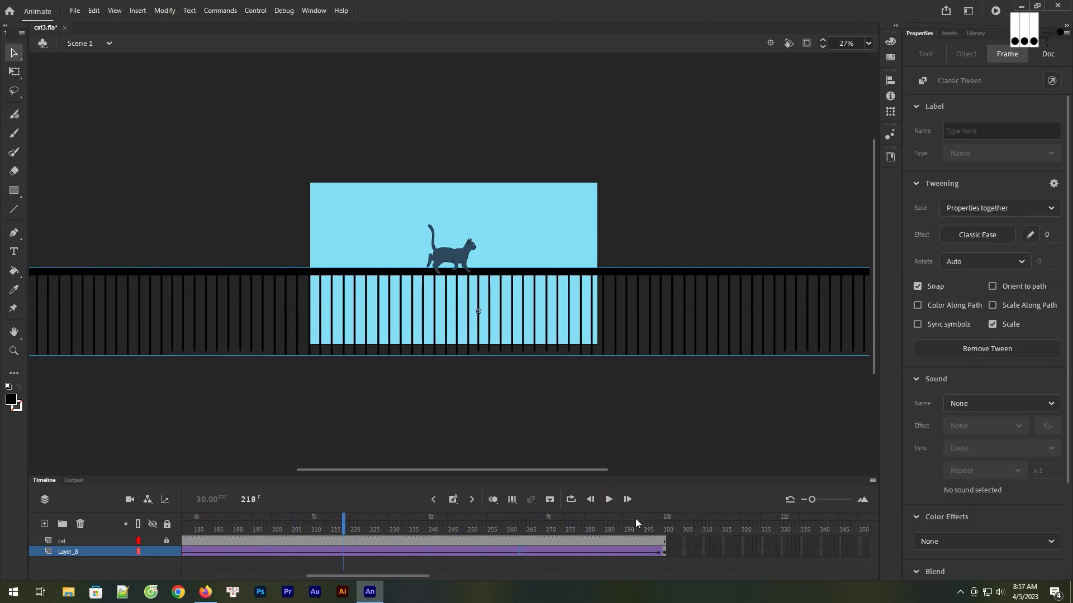
{"action": "left_click", "coordinate": [664, 553]}
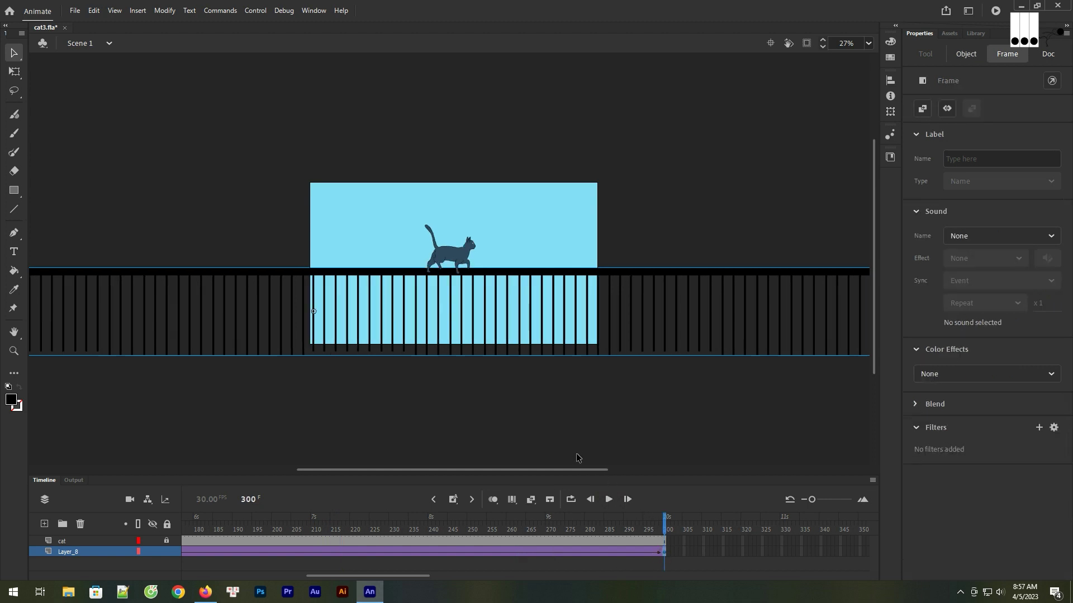
{"action": "key", "text": "ctrl+Return"}
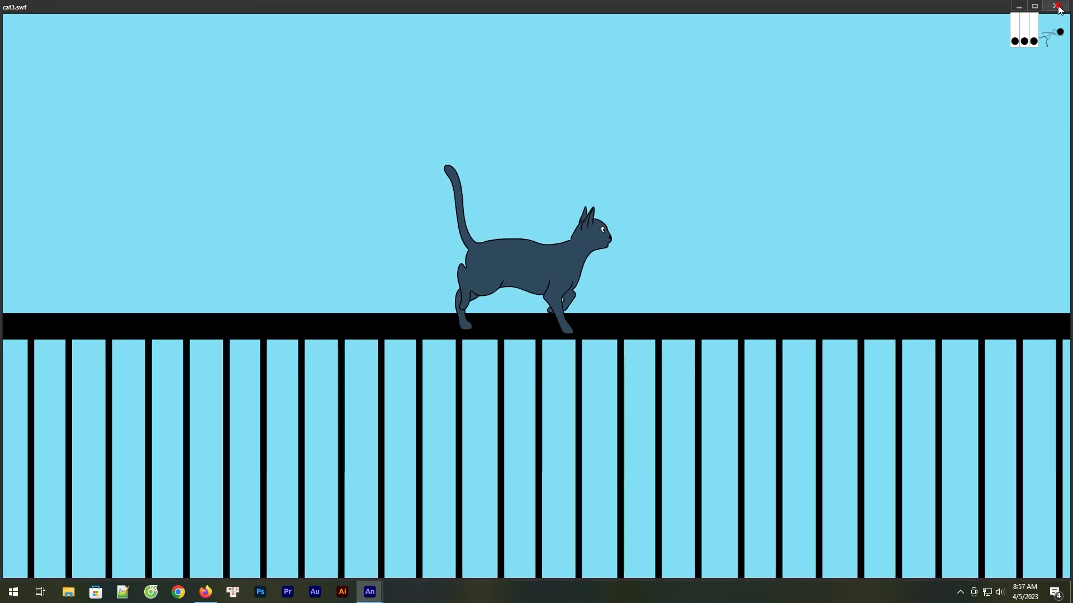
{"action": "key", "text": "ctrl+w"}
Step: Shorten the fence's travel by moving it to about X -1998 at frame 300, testing the movie to judge its speed
{"action": "left_click", "coordinate": [666, 553]}
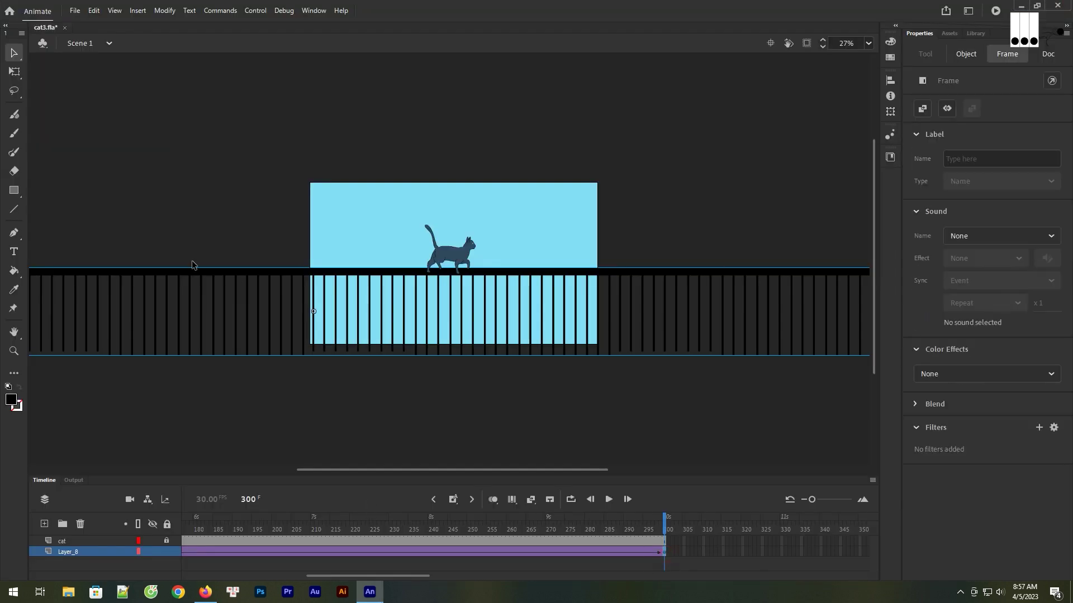
{"action": "left_click_drag", "start_coordinate": [153, 272], "coordinate": [420, 273]}
{"action": "key", "text": "ctrl+Return"}
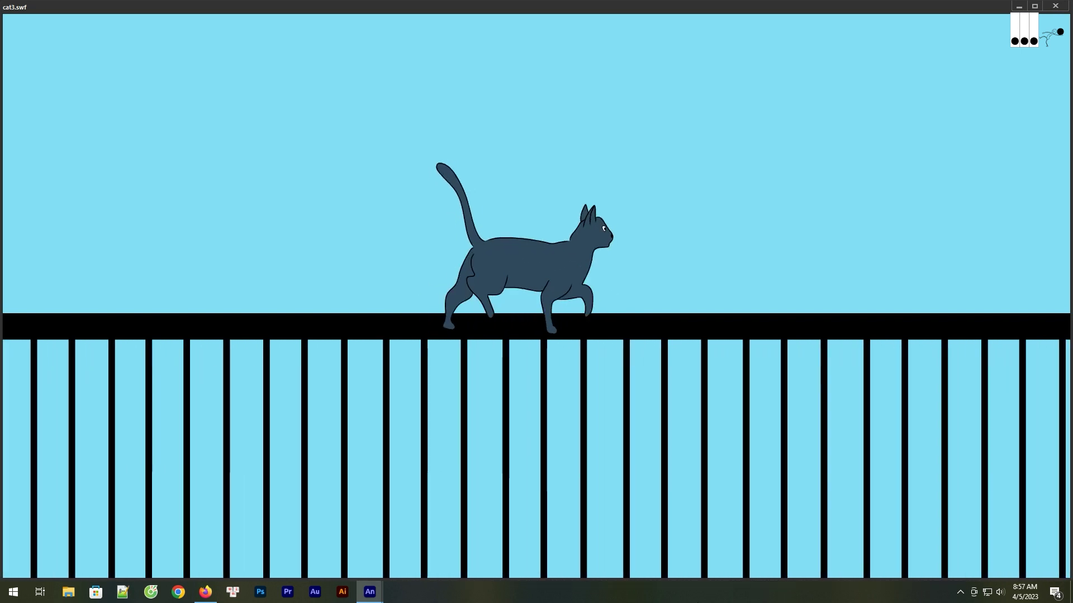
{"action": "left_click", "coordinate": [1066, 3]}
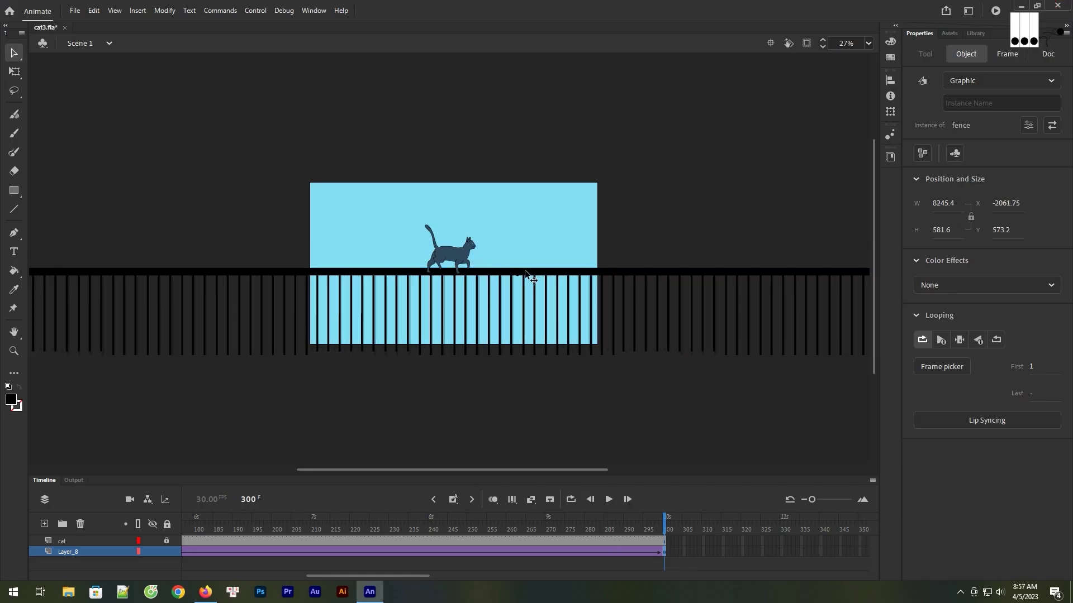
{"action": "key", "text": "ctrl+Return"}
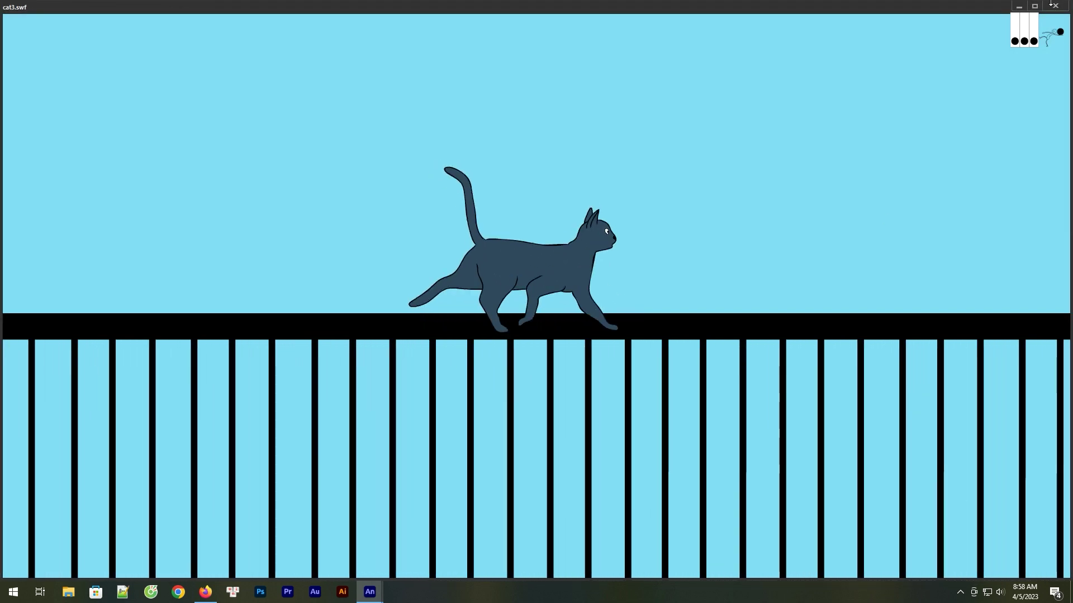
{"action": "key", "text": "ctrl+w"}
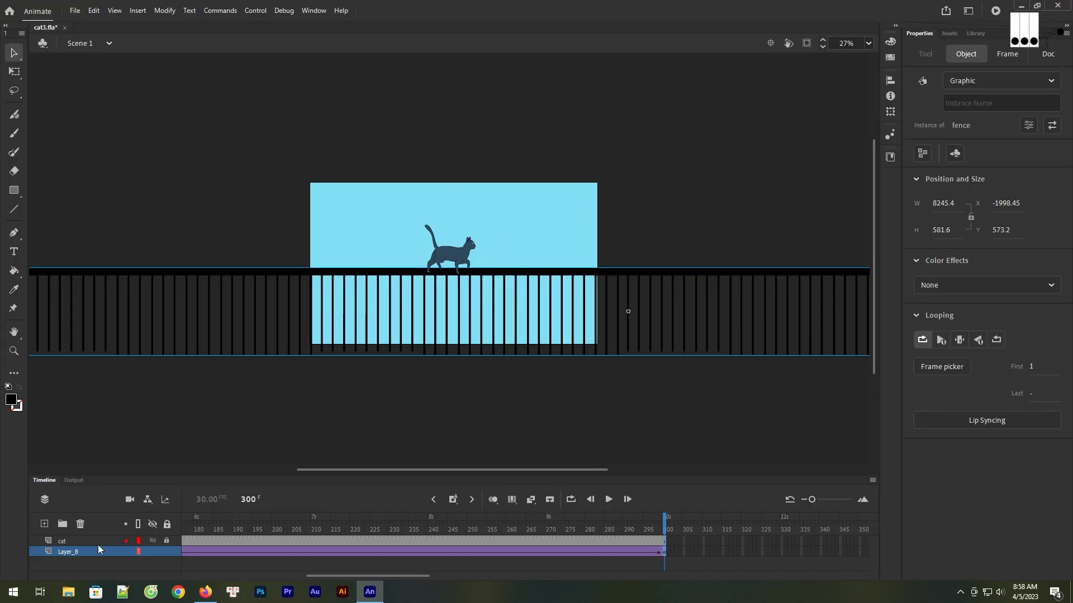
Step: Rename the fence's layer, Layer_8, as "fence" and lock it
{"action": "double_click", "coordinate": [75, 552]}
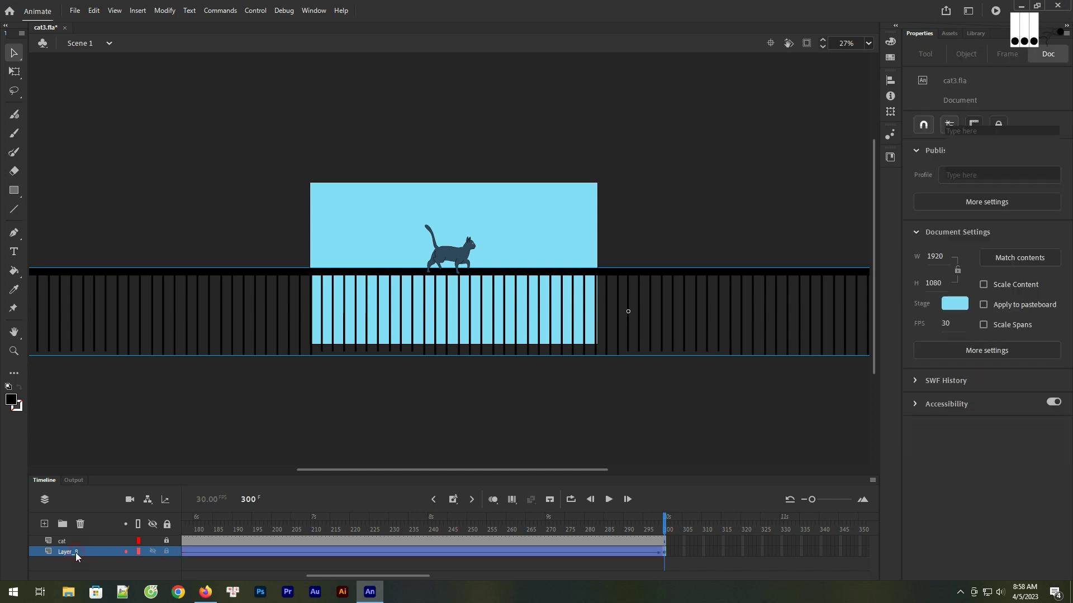
{"action": "type", "text": "fence"}
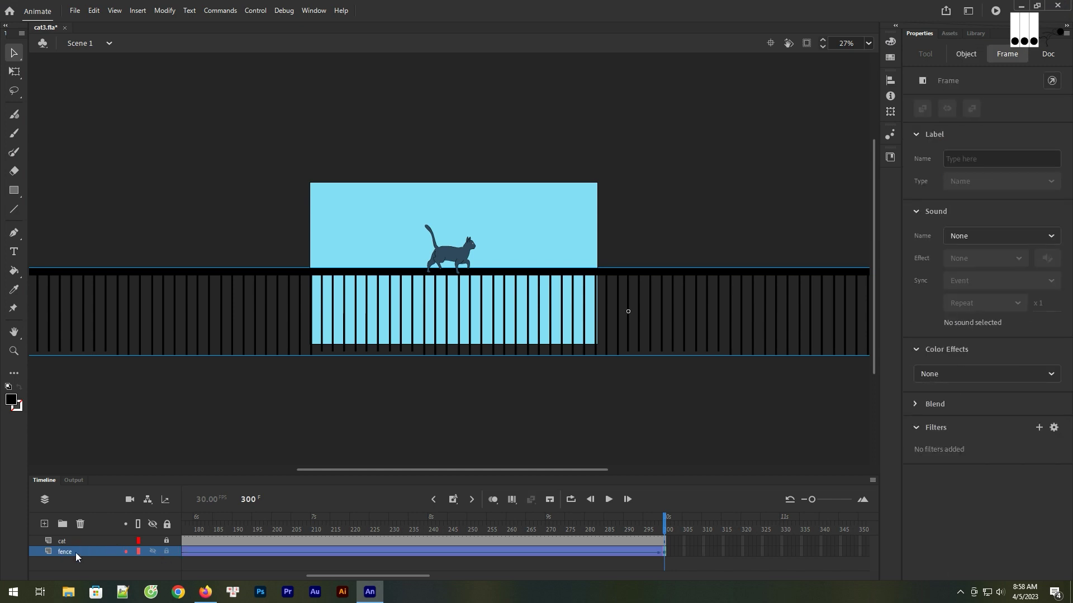
{"action": "left_click", "coordinate": [167, 551]}
Step: Return to frame 1 and open the cat symbol for editing in place
{"action": "left_click_drag", "start_coordinate": [329, 576], "coordinate": [204, 576]}
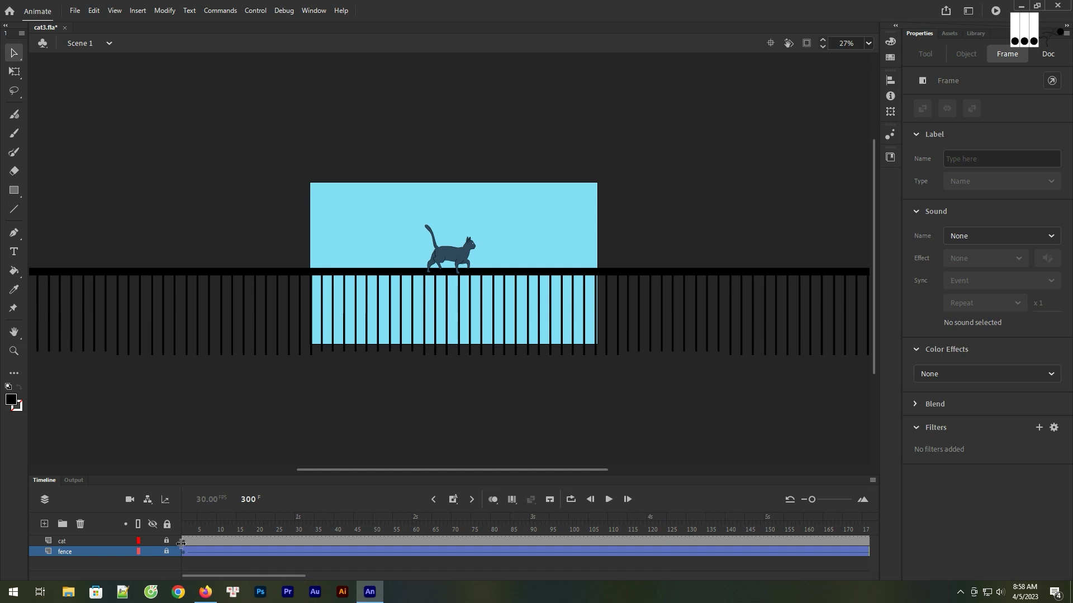
{"action": "left_click", "coordinate": [186, 541]}
{"action": "left_click", "coordinate": [183, 541]}
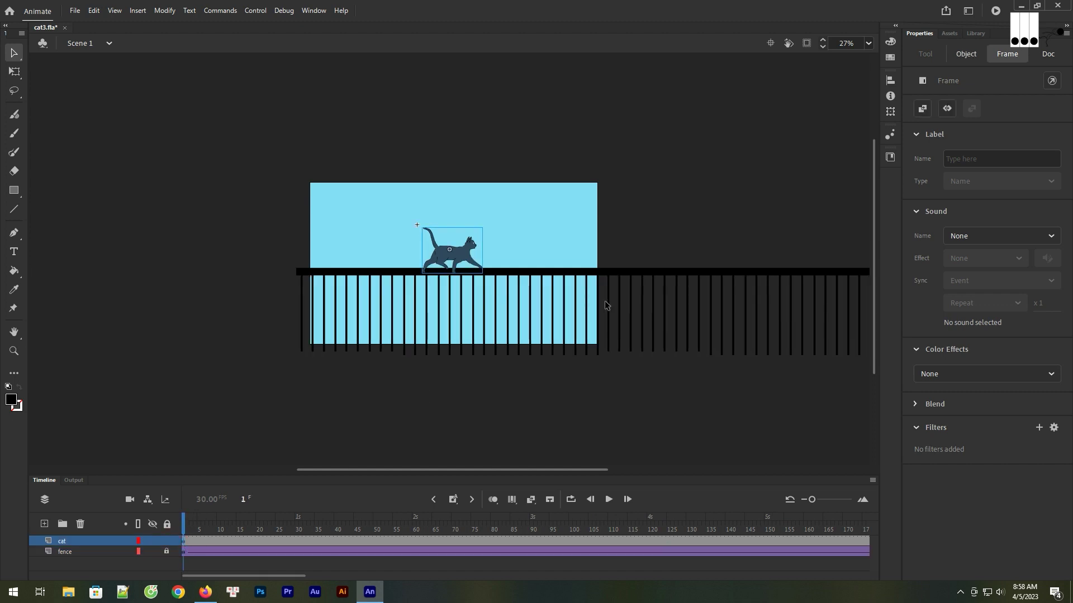
{"action": "left_click", "coordinate": [673, 219]}
{"action": "double_click", "coordinate": [454, 260]}
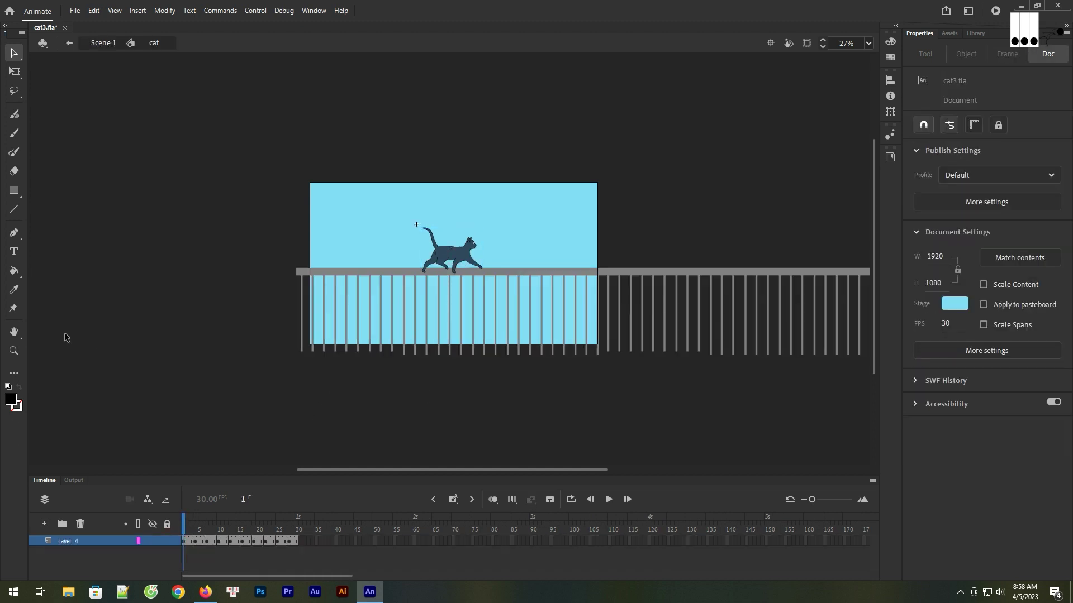
Step: Sample the cat's body colour and adjust it to a lighter blue-grey fill
{"action": "left_click", "coordinate": [14, 352]}
{"action": "left_click_drag", "start_coordinate": [382, 190], "coordinate": [506, 283]}
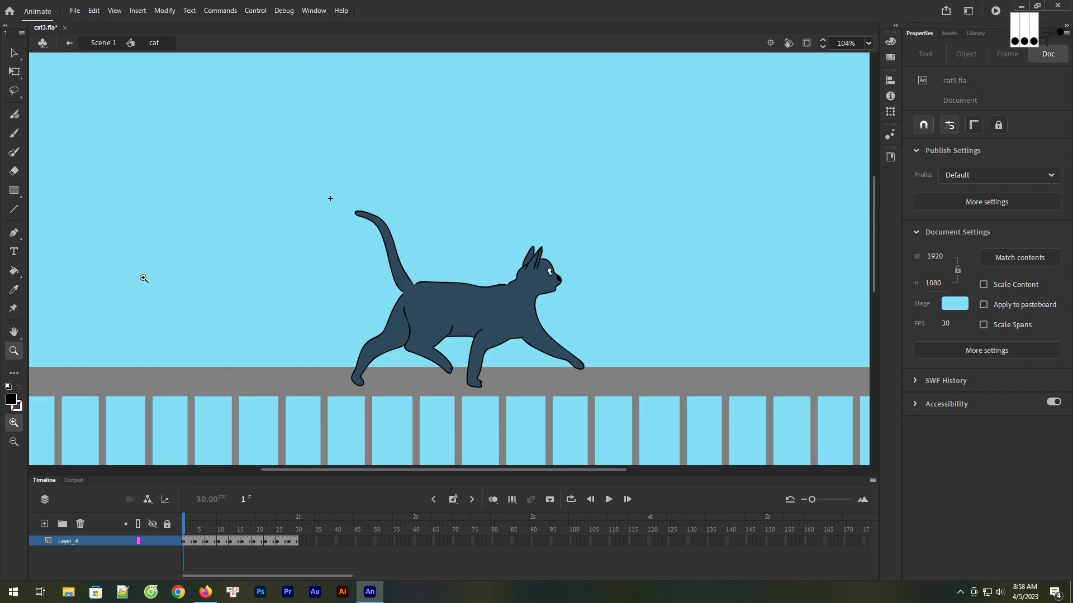
{"action": "left_click", "coordinate": [15, 114]}
{"action": "left_click", "coordinate": [920, 160]}
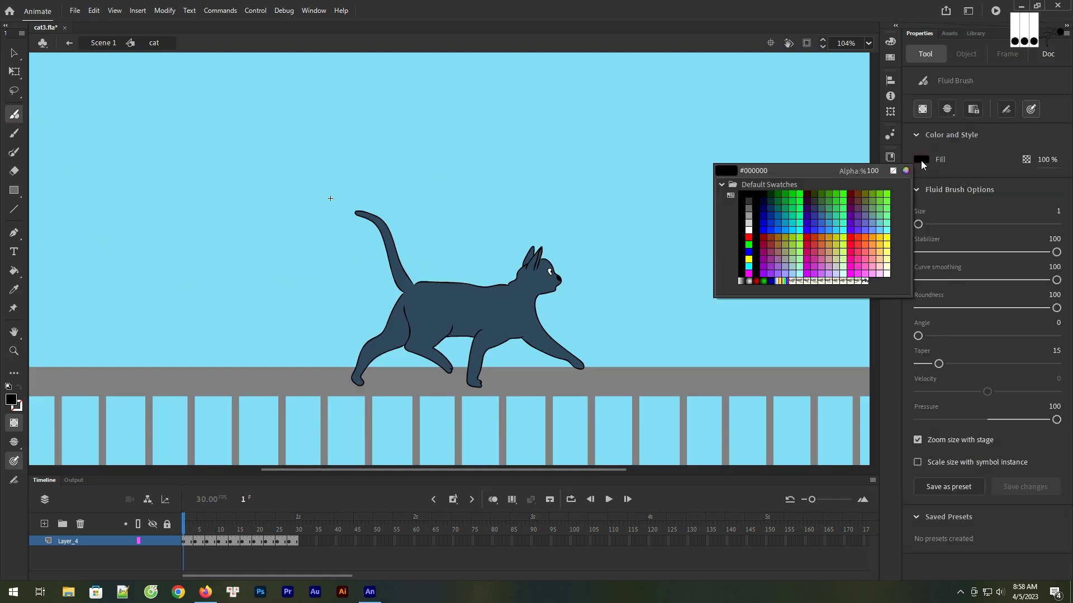
{"action": "left_click", "coordinate": [920, 161]}
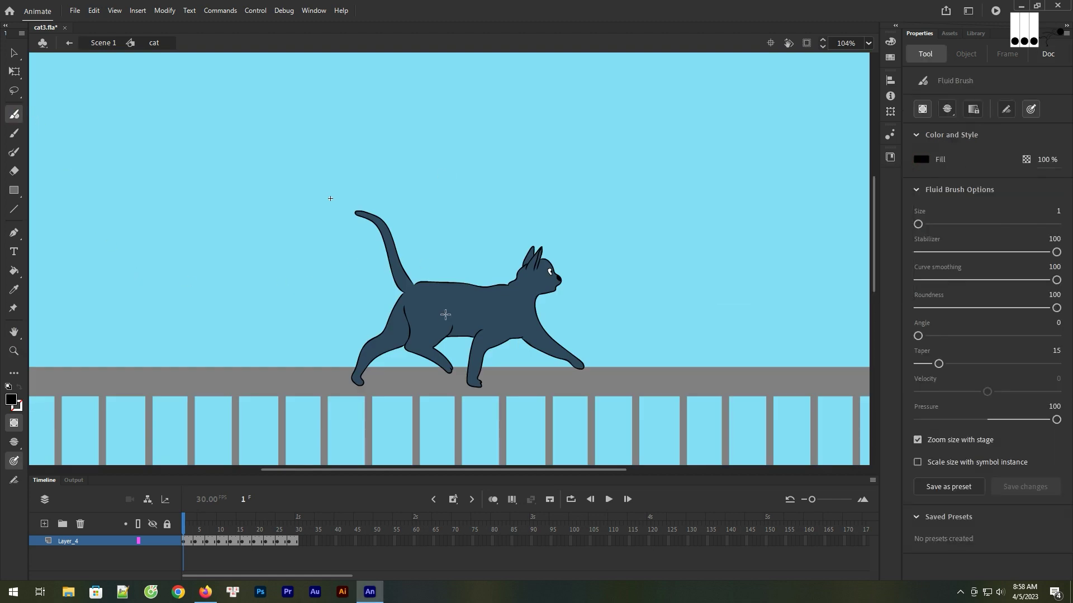
{"action": "left_click", "coordinate": [15, 289]}
{"action": "left_click", "coordinate": [475, 313]}
{"action": "left_click", "coordinate": [921, 159]}
{"action": "left_click", "coordinate": [895, 175]}
{"action": "left_click", "coordinate": [514, 287]}
{"action": "left_click", "coordinate": [719, 228]}
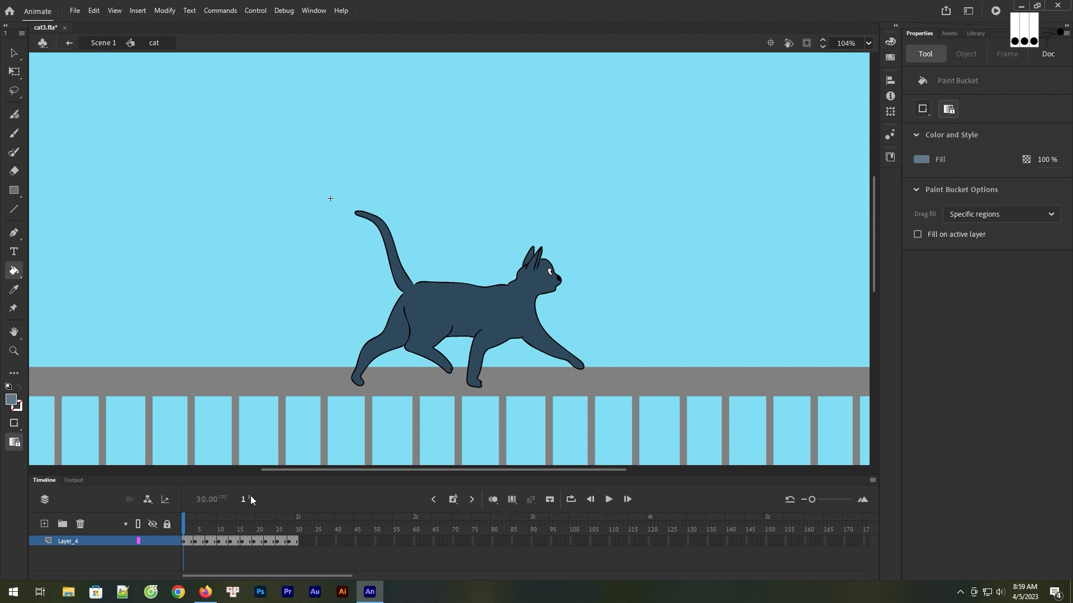
Step: Set the Fluid Brush's taper to 28 for painting the cat's highlights
{"action": "left_click", "coordinate": [14, 351]}
{"action": "left_click_drag", "start_coordinate": [277, 187], "coordinate": [596, 403]}
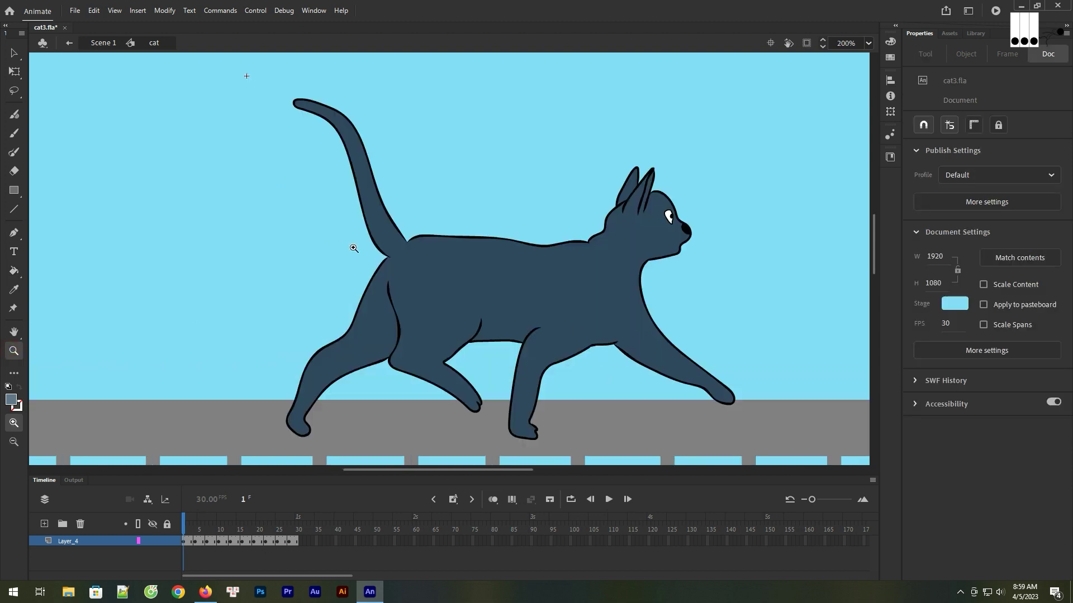
{"action": "left_click", "coordinate": [15, 115]}
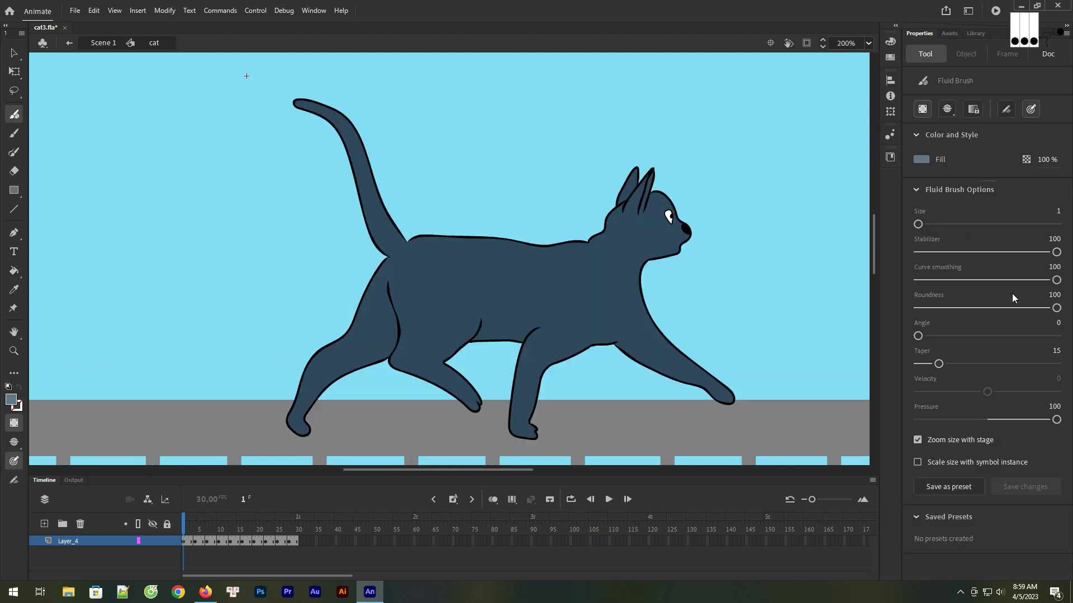
{"action": "left_click_drag", "start_coordinate": [941, 365], "coordinate": [956, 364]}
Step: Try a highlight stroke along the cat's back with the Fluid Brush at size 4
{"action": "left_click_drag", "start_coordinate": [918, 226], "coordinate": [920, 224]}
{"action": "left_click_drag", "start_coordinate": [410, 250], "coordinate": [594, 248]}
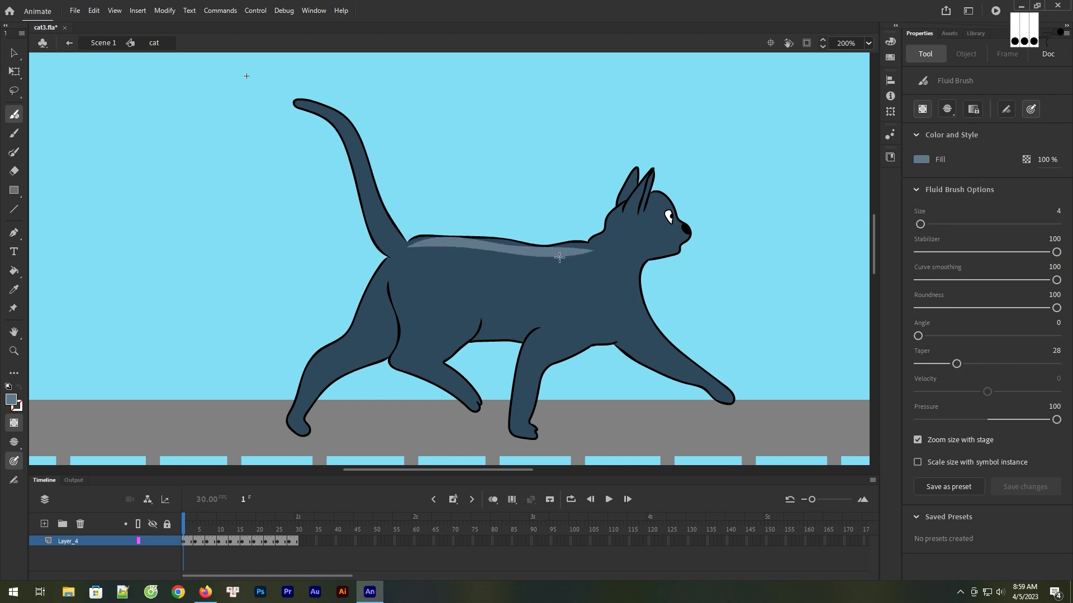
{"action": "key", "text": "ctrl+z"}
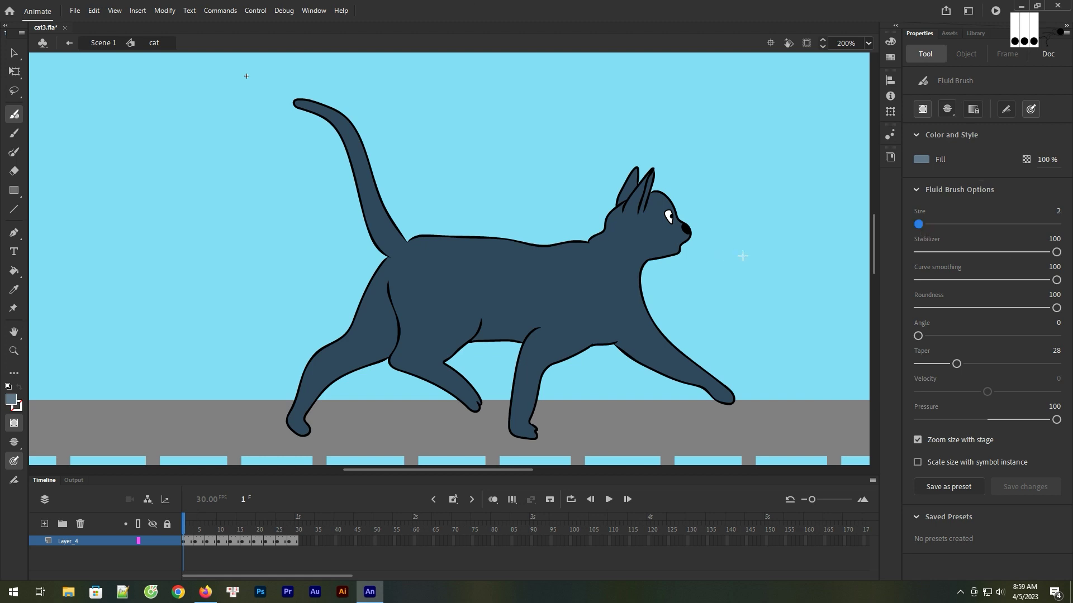
Step: Paint blue-grey highlights along the cat's back and inside its ear on frame 1 with the Fluid Brush at size 2
{"action": "key", "text": "z"}
{"action": "left_click_drag", "start_coordinate": [663, 313], "coordinate": [663, 313]}
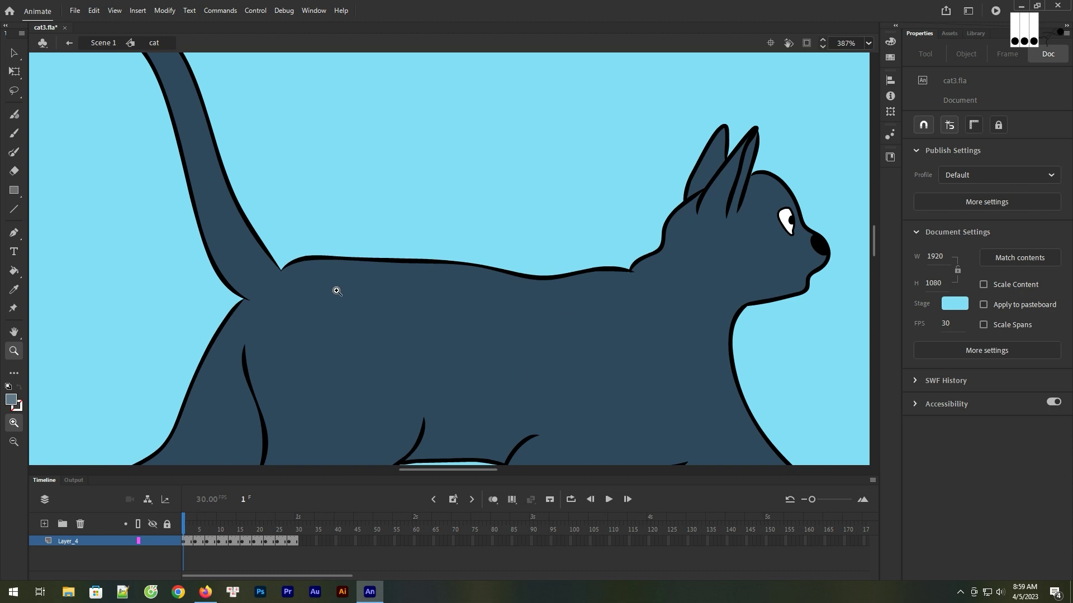
{"action": "left_click", "coordinate": [14, 115]}
{"action": "mouse_move", "coordinate": [290, 272]}
{"action": "left_mouse_down"}
{"action": "mouse_move", "coordinate": [499, 283]}
{"action": "mouse_move", "coordinate": [453, 271]}
{"action": "mouse_move", "coordinate": [479, 274]}
{"action": "mouse_move", "coordinate": [545, 289]}
{"action": "mouse_move", "coordinate": [492, 280]}
{"action": "mouse_move", "coordinate": [626, 281]}
{"action": "left_mouse_up"}
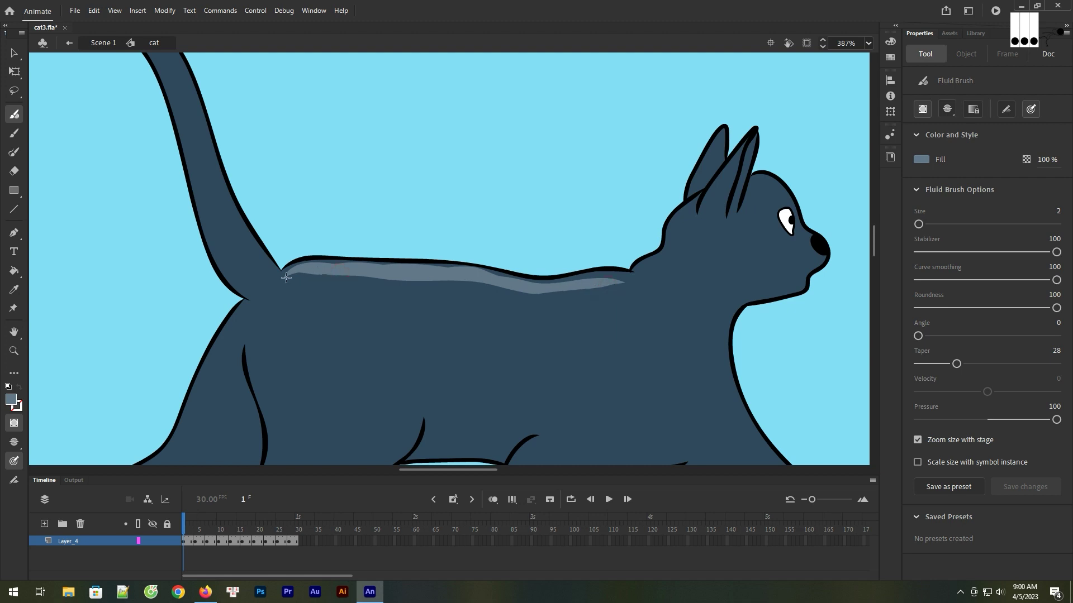
{"action": "left_click_drag", "start_coordinate": [613, 279], "coordinate": [525, 287]}
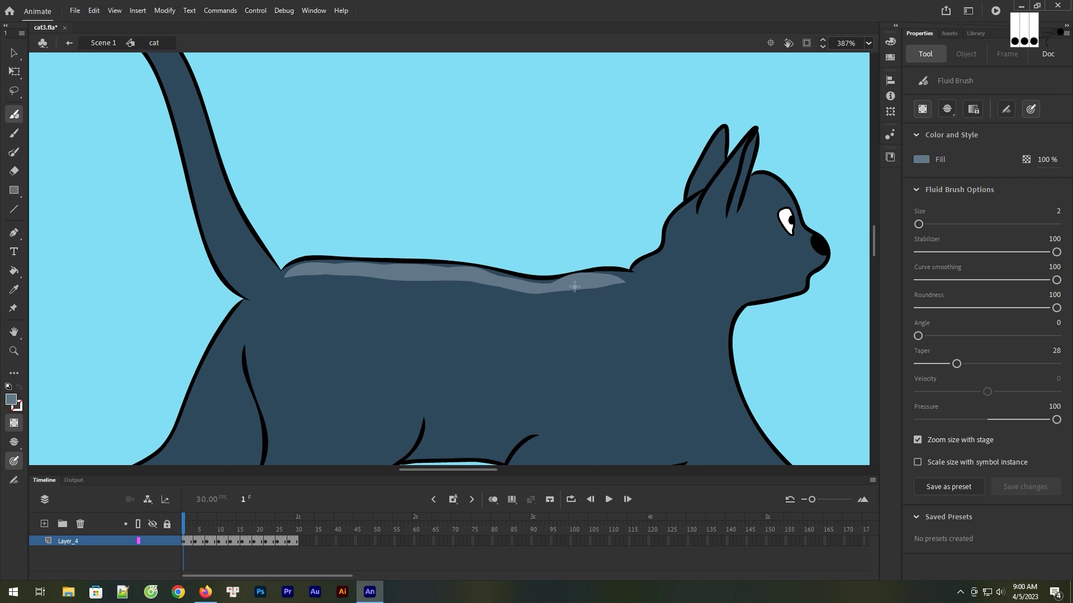
{"action": "left_click_drag", "start_coordinate": [751, 151], "coordinate": [734, 211]}
{"action": "left_click_drag", "start_coordinate": [754, 138], "coordinate": [746, 163]}
Step: Paint matching blue-grey highlights along the cat's back and inside its ear on frame 4
{"action": "key", "text": "period"}
{"action": "key", "text": "period"}
{"action": "key", "text": "period"}
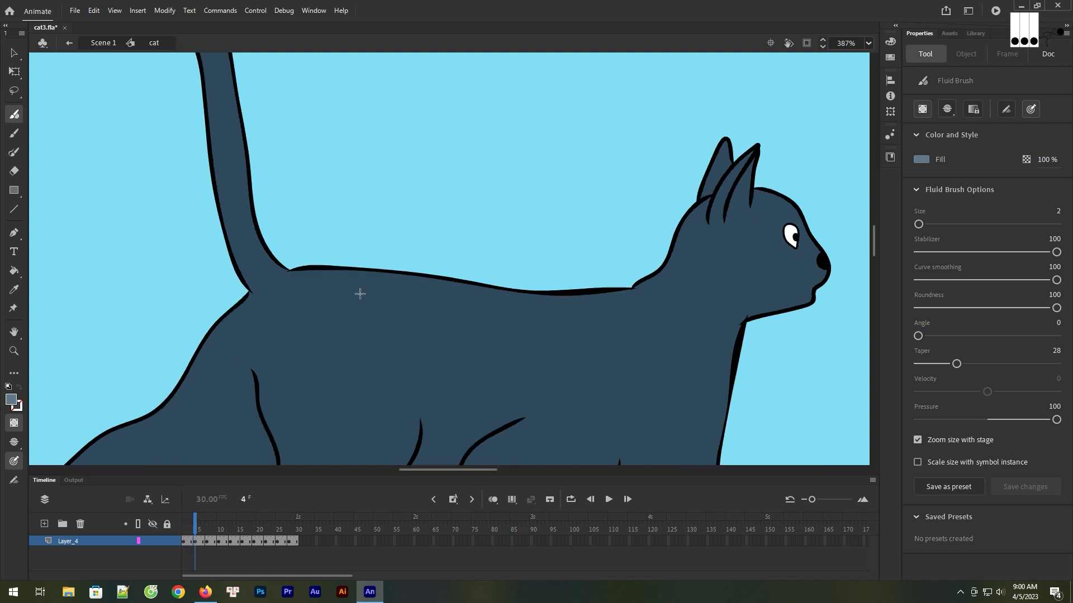
{"action": "left_click_drag", "start_coordinate": [290, 278], "coordinate": [464, 291]}
{"action": "mouse_move", "coordinate": [391, 284]}
{"action": "left_mouse_down"}
{"action": "mouse_move", "coordinate": [627, 306]}
{"action": "mouse_move", "coordinate": [624, 296]}
{"action": "mouse_move", "coordinate": [536, 304]}
{"action": "mouse_move", "coordinate": [351, 284]}
{"action": "left_mouse_up"}
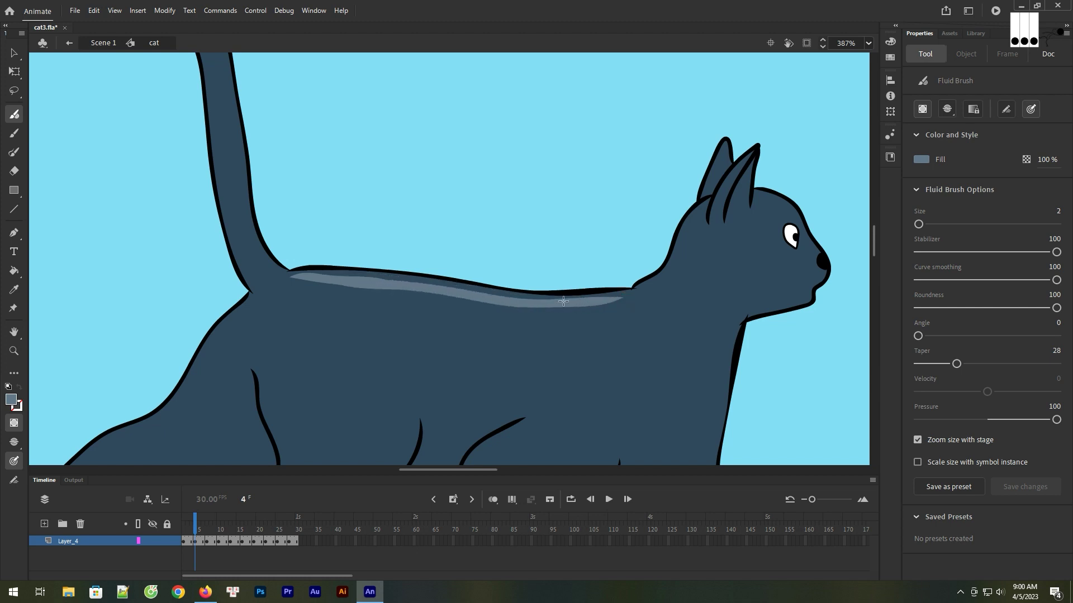
{"action": "left_click_drag", "start_coordinate": [631, 298], "coordinate": [534, 304]}
{"action": "mouse_move", "coordinate": [746, 180]}
{"action": "left_mouse_down"}
{"action": "mouse_move", "coordinate": [737, 221]}
{"action": "mouse_move", "coordinate": [738, 203]}
{"action": "left_mouse_up"}
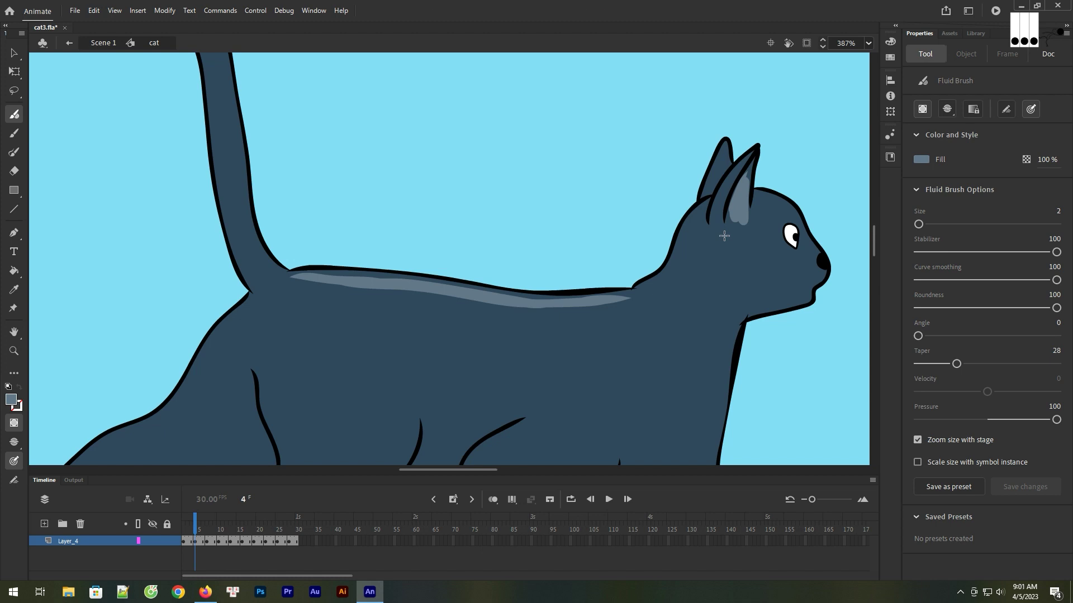
Step: Paint blue-grey highlights along the cat's back and inside its ear on frame 7
{"action": "key", "text": "period"}
{"action": "key", "text": "period"}
{"action": "key", "text": "period"}
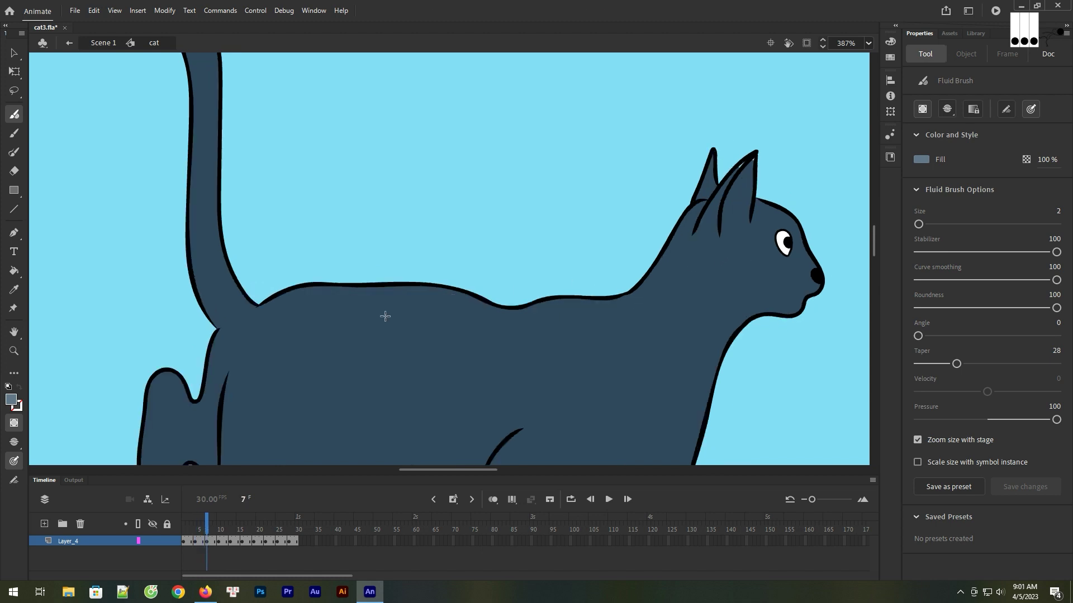
{"action": "mouse_move", "coordinate": [268, 309]}
{"action": "left_mouse_down"}
{"action": "mouse_move", "coordinate": [340, 295]}
{"action": "mouse_move", "coordinate": [445, 296]}
{"action": "mouse_move", "coordinate": [395, 298]}
{"action": "left_mouse_up"}
{"action": "mouse_move", "coordinate": [479, 309]}
{"action": "left_mouse_down"}
{"action": "mouse_move", "coordinate": [463, 299]}
{"action": "mouse_move", "coordinate": [340, 299]}
{"action": "left_mouse_up"}
{"action": "mouse_move", "coordinate": [498, 315]}
{"action": "left_mouse_down"}
{"action": "mouse_move", "coordinate": [610, 311]}
{"action": "mouse_move", "coordinate": [518, 316]}
{"action": "left_mouse_up"}
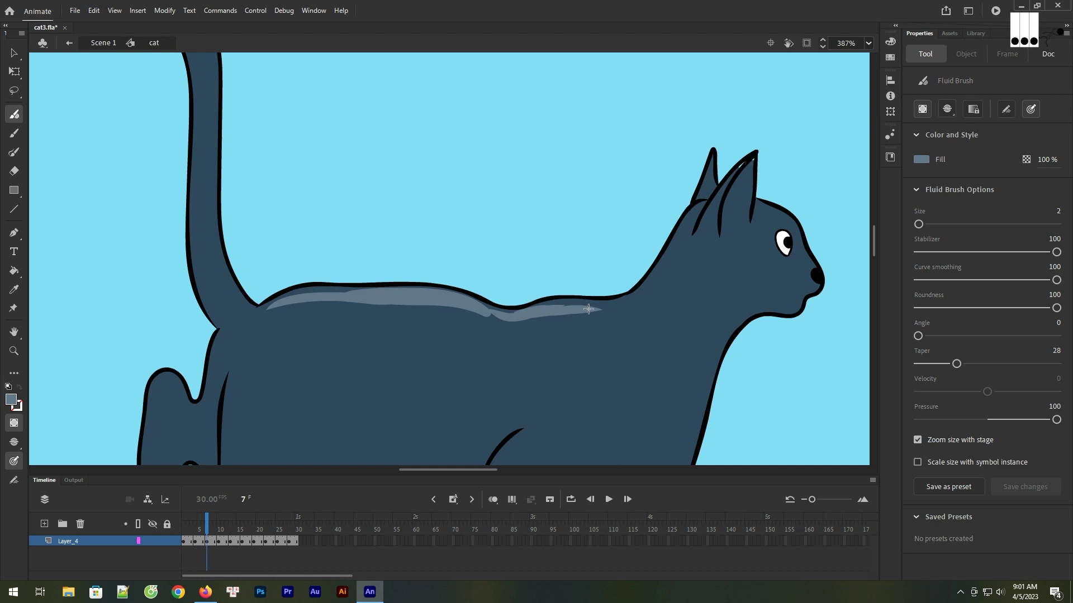
{"action": "left_click_drag", "start_coordinate": [612, 313], "coordinate": [475, 310]}
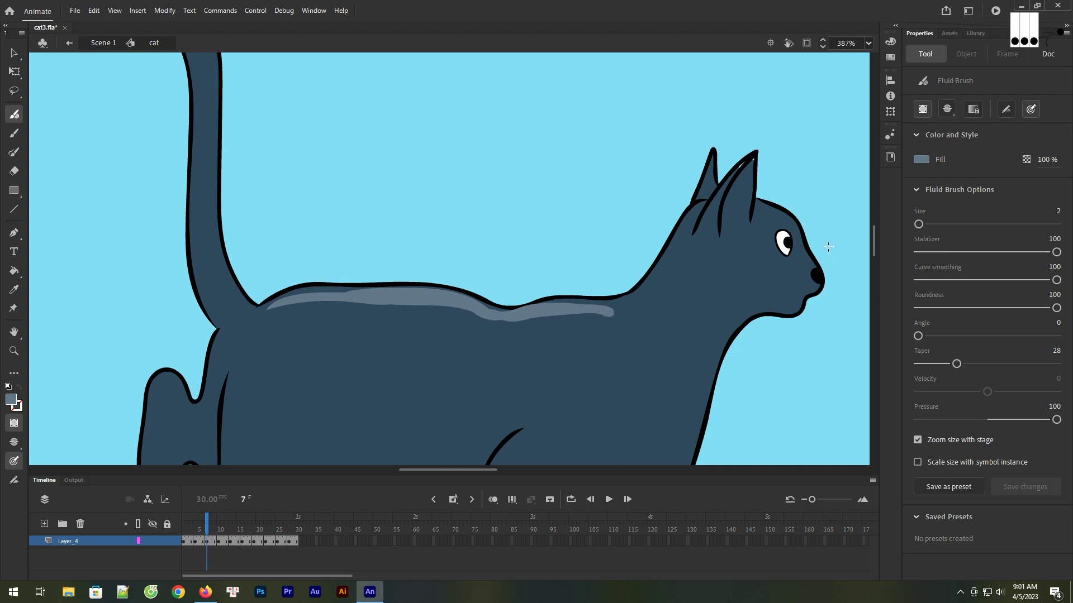
{"action": "mouse_move", "coordinate": [742, 188]}
{"action": "left_mouse_down"}
{"action": "mouse_move", "coordinate": [732, 231]}
{"action": "mouse_move", "coordinate": [748, 174]}
{"action": "mouse_move", "coordinate": [740, 224]}
{"action": "left_mouse_up"}
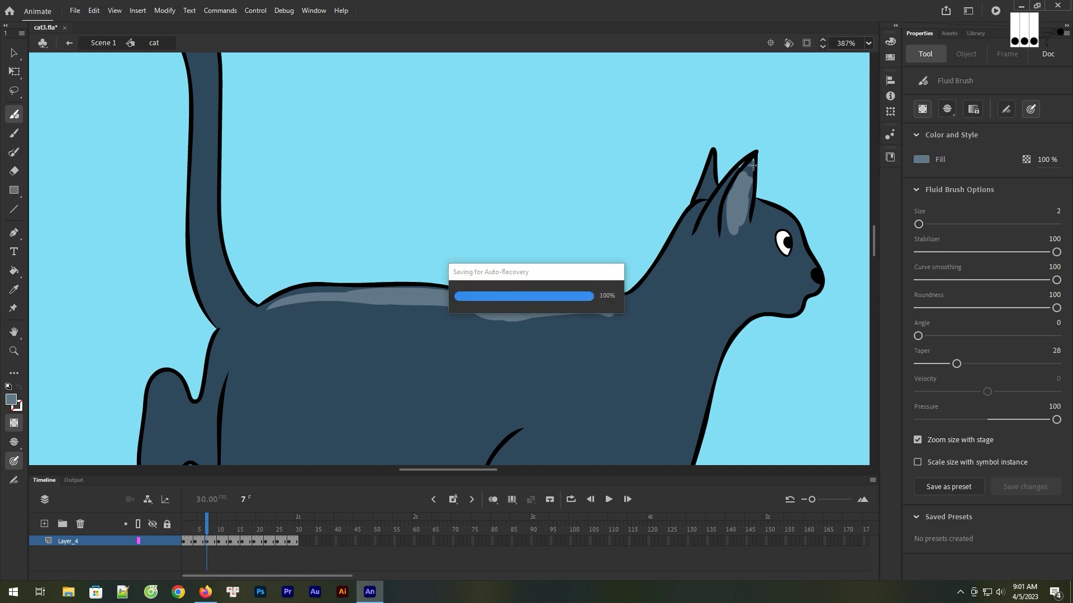
Step: Paint a blue-grey highlight along the cat's back on frame 10
{"action": "key", "text": "period"}
{"action": "key", "text": "period"}
{"action": "key", "text": "period"}
{"action": "mouse_move", "coordinate": [279, 306]}
{"action": "left_mouse_down"}
{"action": "mouse_move", "coordinate": [320, 290]}
{"action": "mouse_move", "coordinate": [548, 300]}
{"action": "mouse_move", "coordinate": [621, 280]}
{"action": "left_mouse_up"}
{"action": "mouse_move", "coordinate": [285, 300]}
{"action": "left_mouse_down"}
{"action": "mouse_move", "coordinate": [458, 293]}
{"action": "mouse_move", "coordinate": [545, 305]}
{"action": "mouse_move", "coordinate": [637, 279]}
{"action": "left_mouse_up"}
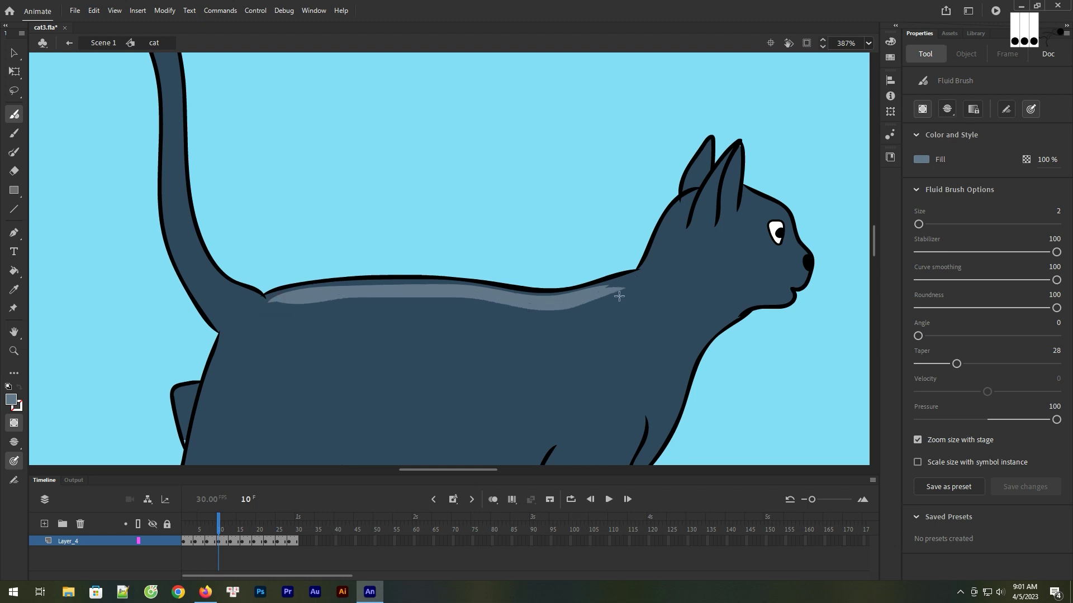
Step: Paint blue-grey highlights along the cat's back and inside its ear on frame 13
{"action": "key", "text": "period"}
{"action": "key", "text": "period"}
{"action": "key", "text": "period"}
{"action": "left_click_drag", "start_coordinate": [318, 292], "coordinate": [629, 286]}
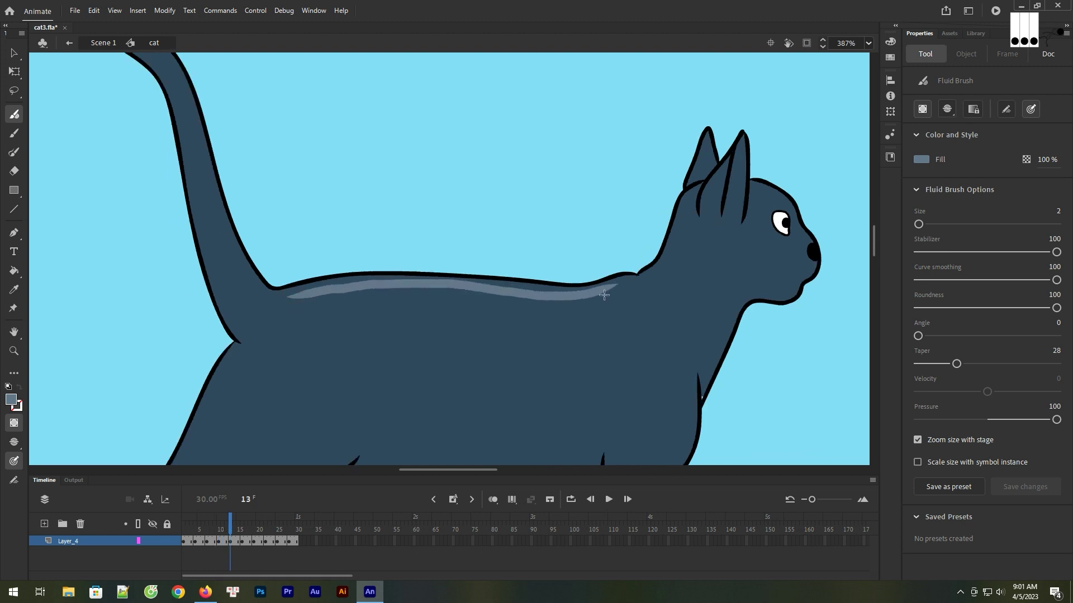
{"action": "mouse_move", "coordinate": [292, 293]}
{"action": "left_mouse_down"}
{"action": "mouse_move", "coordinate": [400, 286]}
{"action": "mouse_move", "coordinate": [566, 299]}
{"action": "mouse_move", "coordinate": [622, 285]}
{"action": "left_mouse_up"}
{"action": "mouse_move", "coordinate": [732, 215]}
{"action": "left_mouse_down"}
{"action": "mouse_move", "coordinate": [742, 162]}
{"action": "mouse_move", "coordinate": [739, 215]}
{"action": "mouse_move", "coordinate": [729, 189]}
{"action": "mouse_move", "coordinate": [726, 222]}
{"action": "left_mouse_up"}
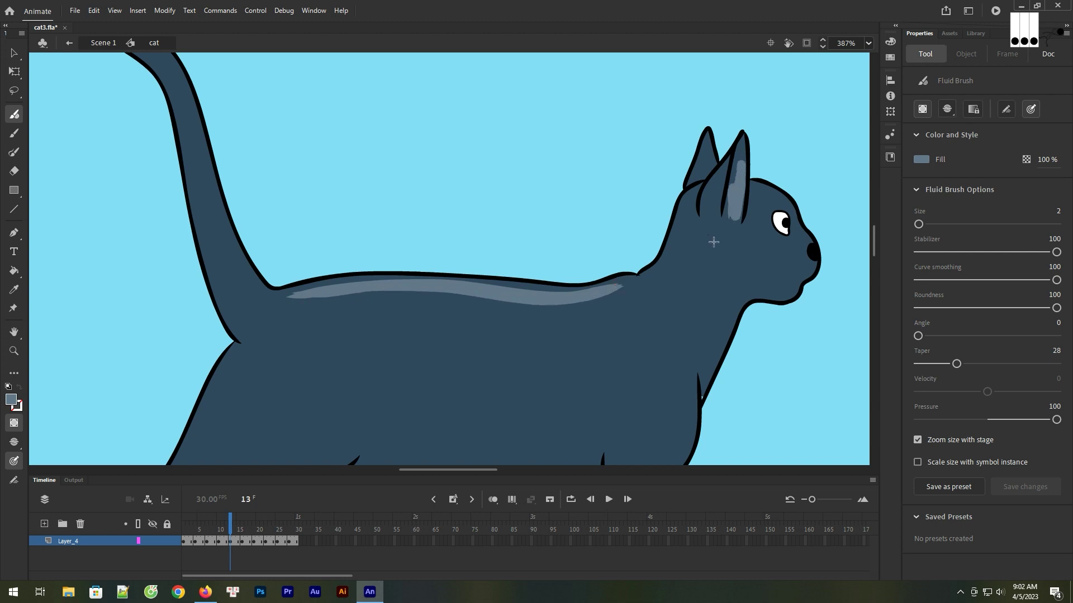
Step: Paint blue-grey highlights along the cat's back and inside its ear on frame 16, undoing a stray stroke
{"action": "key", "text": "period"}
{"action": "key", "text": "period"}
{"action": "key", "text": "period"}
{"action": "left_click_drag", "start_coordinate": [302, 300], "coordinate": [626, 286]}
{"action": "left_click_drag", "start_coordinate": [379, 295], "coordinate": [478, 290]}
{"action": "left_click_drag", "start_coordinate": [562, 293], "coordinate": [623, 286]}
{"action": "mouse_move", "coordinate": [742, 202]}
{"action": "left_mouse_down"}
{"action": "mouse_move", "coordinate": [747, 163]}
{"action": "mouse_move", "coordinate": [750, 202]}
{"action": "mouse_move", "coordinate": [744, 155]}
{"action": "left_mouse_up"}
{"action": "key", "text": "ctrl+z"}
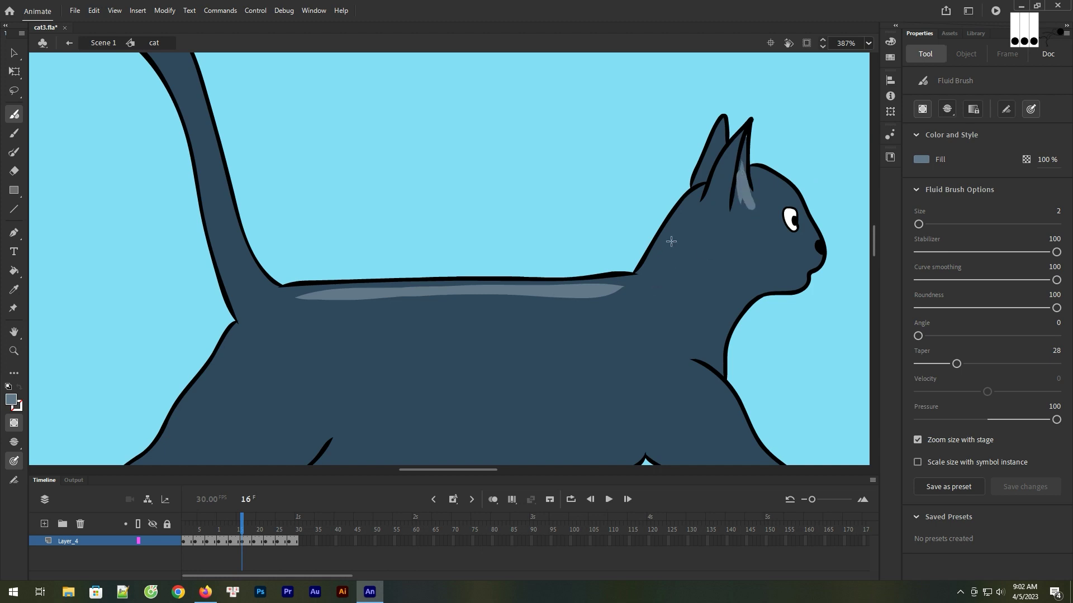
Step: Paint blue-grey highlights along the cat's back and inside its ear on frame 19, undoing a stray stroke
{"action": "key", "text": "period"}
{"action": "key", "text": "period"}
{"action": "key", "text": "period"}
{"action": "mouse_move", "coordinate": [313, 276]}
{"action": "left_mouse_down"}
{"action": "mouse_move", "coordinate": [398, 274]}
{"action": "mouse_move", "coordinate": [541, 303]}
{"action": "mouse_move", "coordinate": [639, 298]}
{"action": "left_mouse_up"}
{"action": "mouse_move", "coordinate": [373, 277]}
{"action": "left_mouse_down"}
{"action": "mouse_move", "coordinate": [514, 304]}
{"action": "mouse_move", "coordinate": [639, 297]}
{"action": "left_mouse_up"}
{"action": "mouse_move", "coordinate": [443, 284]}
{"action": "left_mouse_down"}
{"action": "mouse_move", "coordinate": [453, 286]}
{"action": "mouse_move", "coordinate": [395, 274]}
{"action": "left_mouse_up"}
{"action": "key", "text": "ctrl+z"}
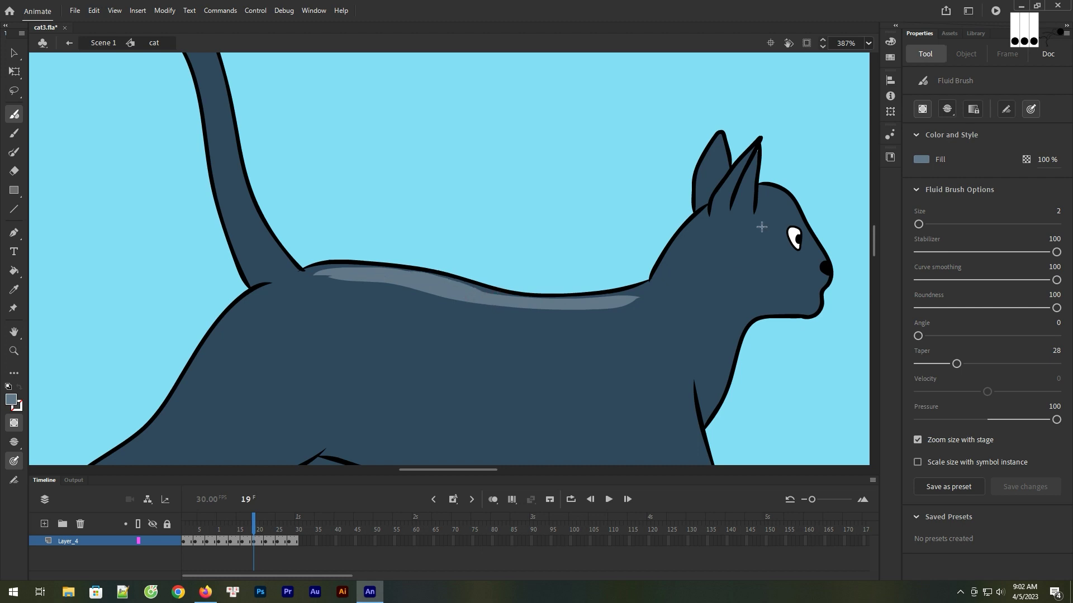
{"action": "mouse_move", "coordinate": [745, 193]}
{"action": "left_mouse_down"}
{"action": "mouse_move", "coordinate": [740, 229]}
{"action": "mouse_move", "coordinate": [746, 194]}
{"action": "left_mouse_up"}
Step: Paint blue-grey highlights along the cat's back and inside its ear on frame 22, redoing the first back stroke
{"action": "key", "text": "period"}
{"action": "key", "text": "period"}
{"action": "key", "text": "period"}
{"action": "mouse_move", "coordinate": [337, 286]}
{"action": "left_mouse_down"}
{"action": "mouse_move", "coordinate": [516, 312]}
{"action": "mouse_move", "coordinate": [618, 302]}
{"action": "mouse_move", "coordinate": [374, 297]}
{"action": "mouse_move", "coordinate": [446, 305]}
{"action": "left_mouse_up"}
{"action": "key", "text": "ctrl+z"}
{"action": "mouse_move", "coordinate": [315, 297]}
{"action": "left_mouse_down"}
{"action": "mouse_move", "coordinate": [522, 319]}
{"action": "mouse_move", "coordinate": [593, 306]}
{"action": "left_mouse_up"}
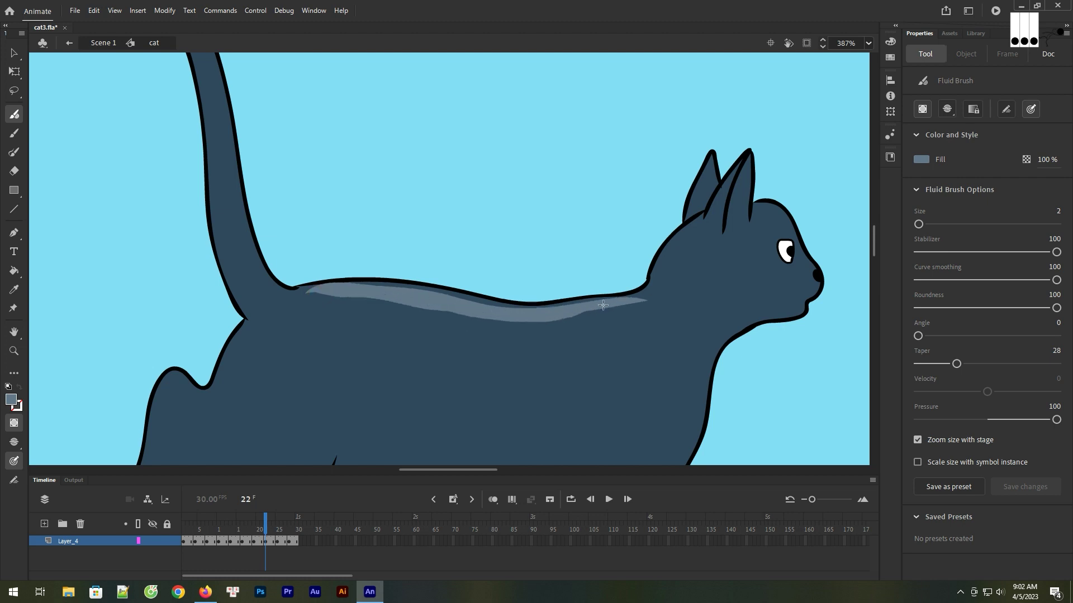
{"action": "mouse_move", "coordinate": [738, 237]}
{"action": "left_mouse_down"}
{"action": "mouse_move", "coordinate": [741, 195]}
{"action": "mouse_move", "coordinate": [746, 231]}
{"action": "left_mouse_up"}
Step: Paint a two-stroke blue-grey highlight along the cat's back on frame 25
{"action": "key", "text": "period"}
{"action": "key", "text": "period"}
{"action": "key", "text": "period"}
{"action": "mouse_move", "coordinate": [279, 293]}
{"action": "left_mouse_down"}
{"action": "mouse_move", "coordinate": [402, 284]}
{"action": "mouse_move", "coordinate": [512, 301]}
{"action": "mouse_move", "coordinate": [636, 286]}
{"action": "left_mouse_up"}
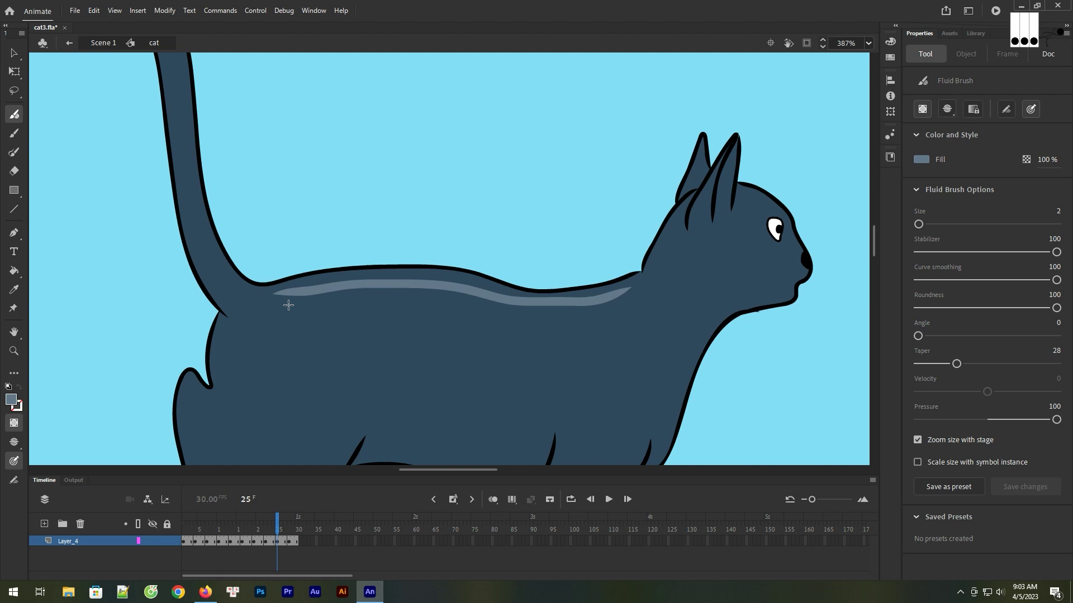
{"action": "mouse_move", "coordinate": [289, 289]}
{"action": "left_mouse_down"}
{"action": "mouse_move", "coordinate": [425, 281]}
{"action": "mouse_move", "coordinate": [548, 299]}
{"action": "mouse_move", "coordinate": [630, 284]}
{"action": "left_mouse_up"}
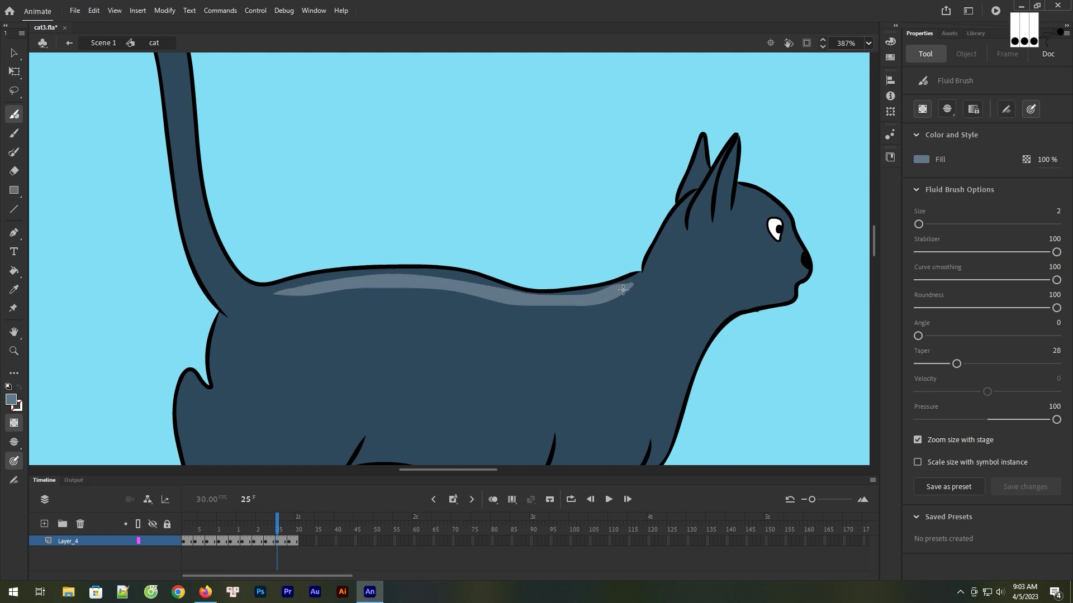
Step: Paint blue-grey highlights along the cat's back and inside its ear on frame 28
{"action": "key", "text": "period"}
{"action": "key", "text": "period"}
{"action": "key", "text": "period"}
{"action": "mouse_move", "coordinate": [308, 283]}
{"action": "left_mouse_down"}
{"action": "mouse_move", "coordinate": [430, 276]}
{"action": "mouse_move", "coordinate": [538, 295]}
{"action": "mouse_move", "coordinate": [631, 285]}
{"action": "mouse_move", "coordinate": [364, 281]}
{"action": "mouse_move", "coordinate": [538, 298]}
{"action": "mouse_move", "coordinate": [596, 288]}
{"action": "left_mouse_up"}
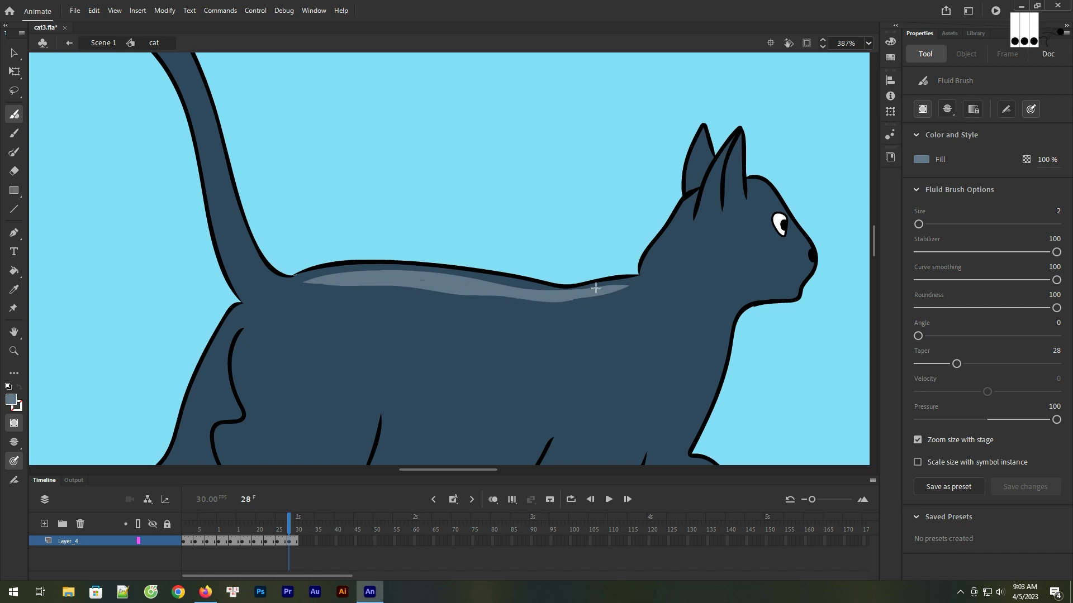
{"action": "mouse_move", "coordinate": [734, 174]}
{"action": "left_mouse_down"}
{"action": "mouse_move", "coordinate": [738, 204]}
{"action": "mouse_move", "coordinate": [730, 175]}
{"action": "mouse_move", "coordinate": [733, 198]}
{"action": "left_mouse_up"}
Step: Leave the cat symbol for Scene 1 and deselect the cat with the Selection tool
{"action": "key", "text": "period"}
{"action": "key", "text": "period"}
{"action": "key", "text": "ctrl+2"}
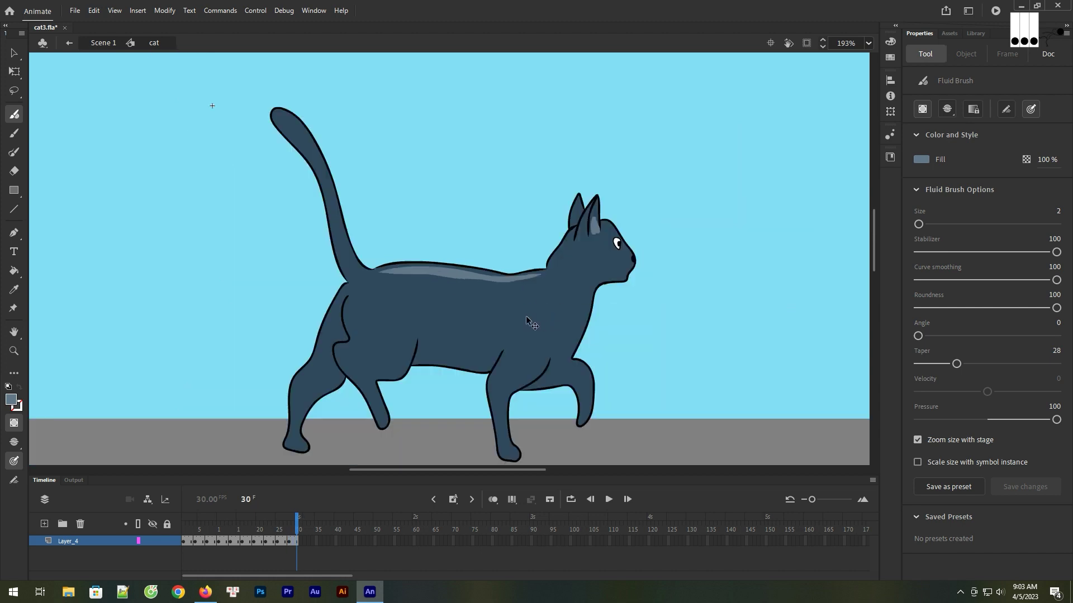
{"action": "left_click", "coordinate": [72, 43]}
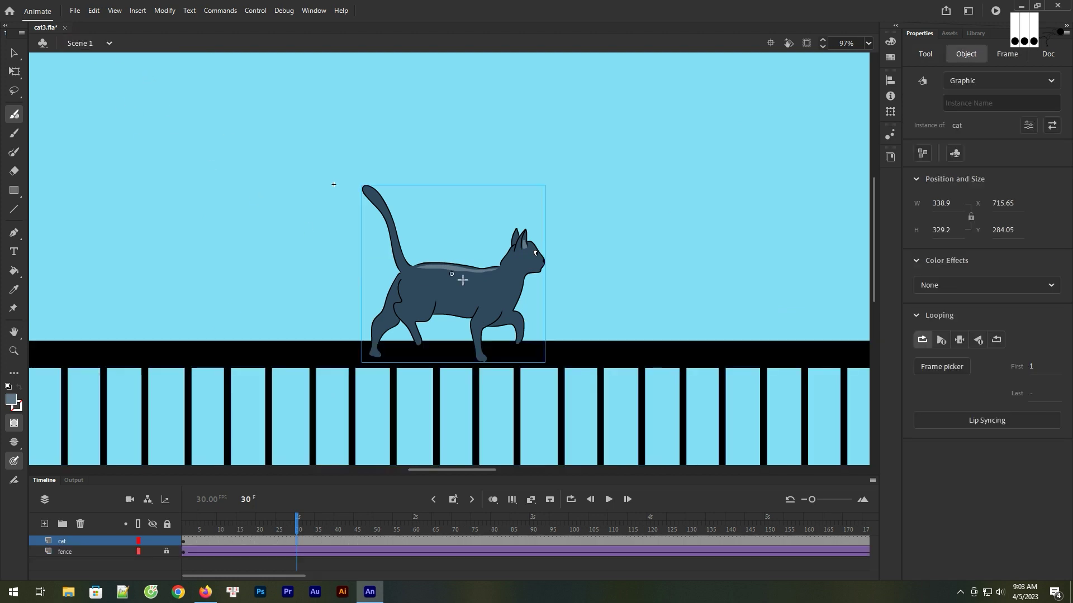
{"action": "key", "text": "ctrl+minus"}
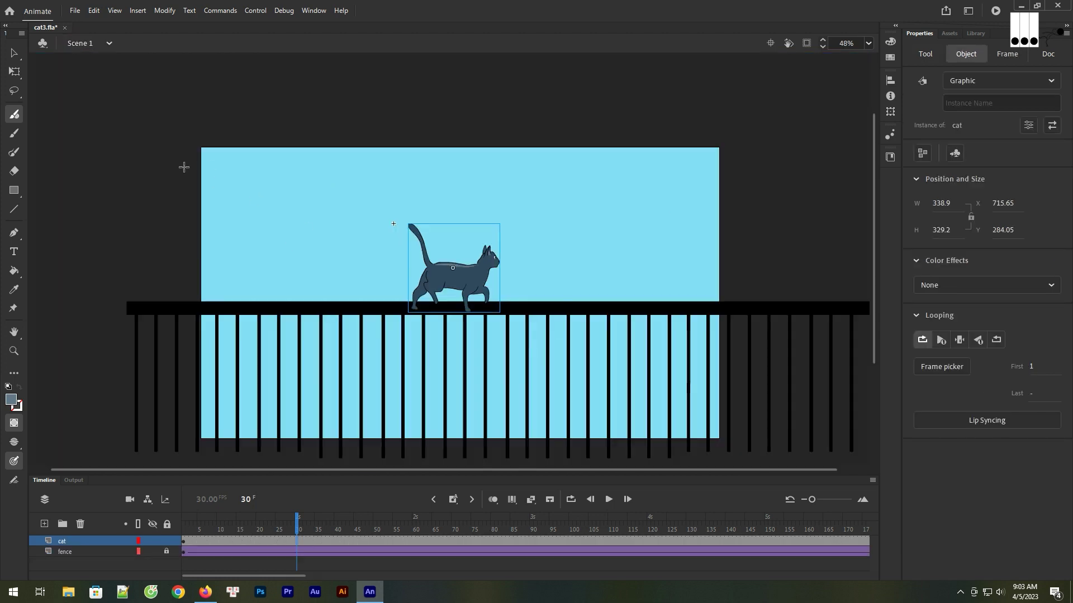
{"action": "left_click", "coordinate": [9, 53]}
{"action": "left_click", "coordinate": [334, 193]}
Step: Play the scene from frame 1 to check the highlighted cat walking along the fence
{"action": "left_click_drag", "start_coordinate": [260, 531], "coordinate": [182, 531]}
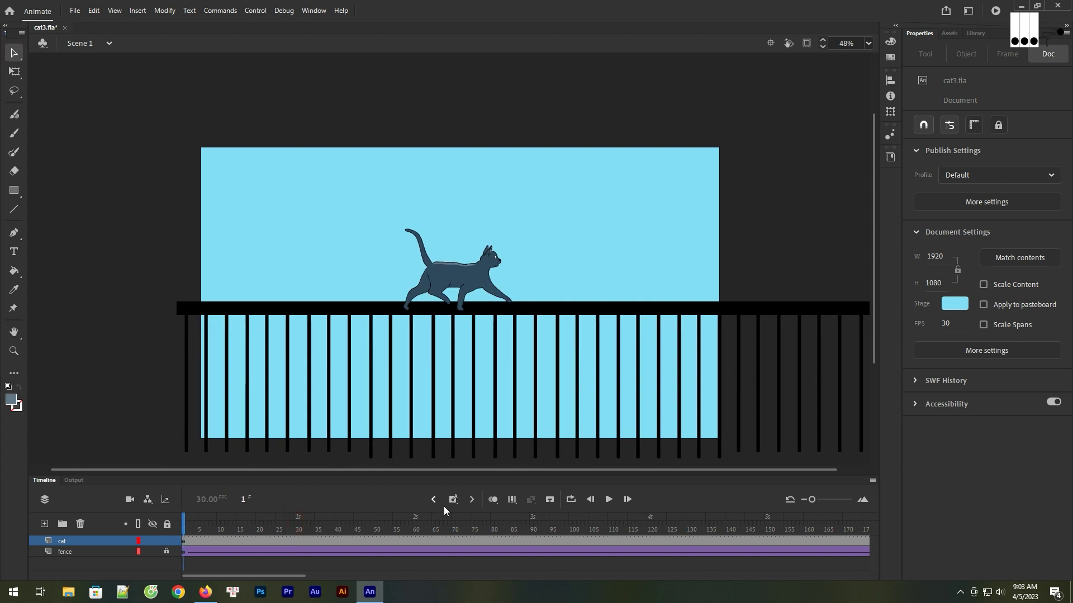
{"action": "left_click", "coordinate": [609, 500]}
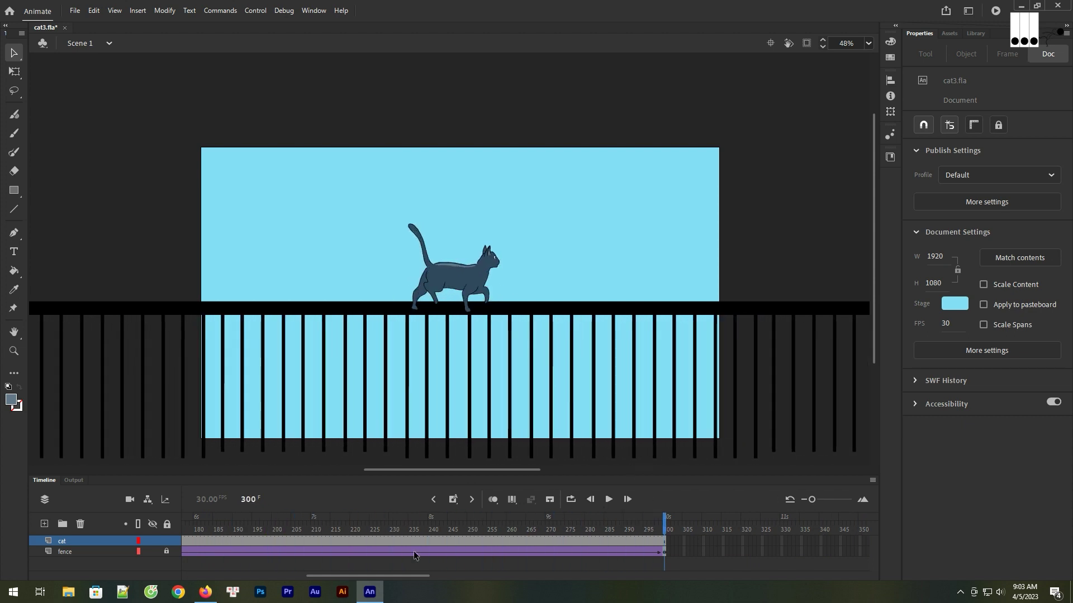
{"action": "left_click_drag", "start_coordinate": [664, 528], "coordinate": [183, 576]}
{"action": "left_click_drag", "start_coordinate": [443, 527], "coordinate": [178, 526]}
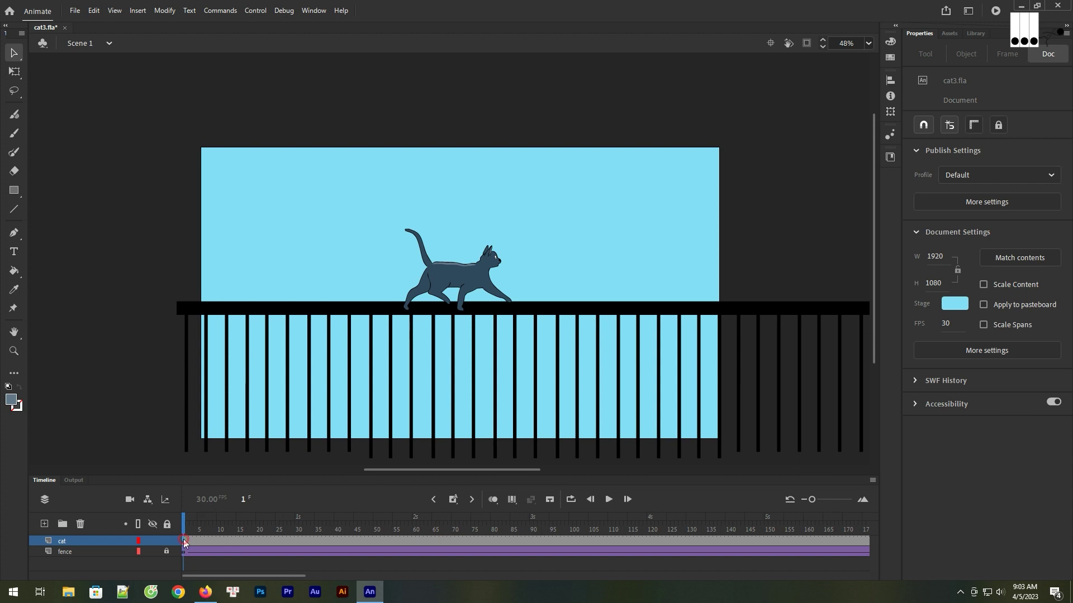
{"action": "left_click", "coordinate": [185, 542]}
{"action": "left_click", "coordinate": [461, 285]}
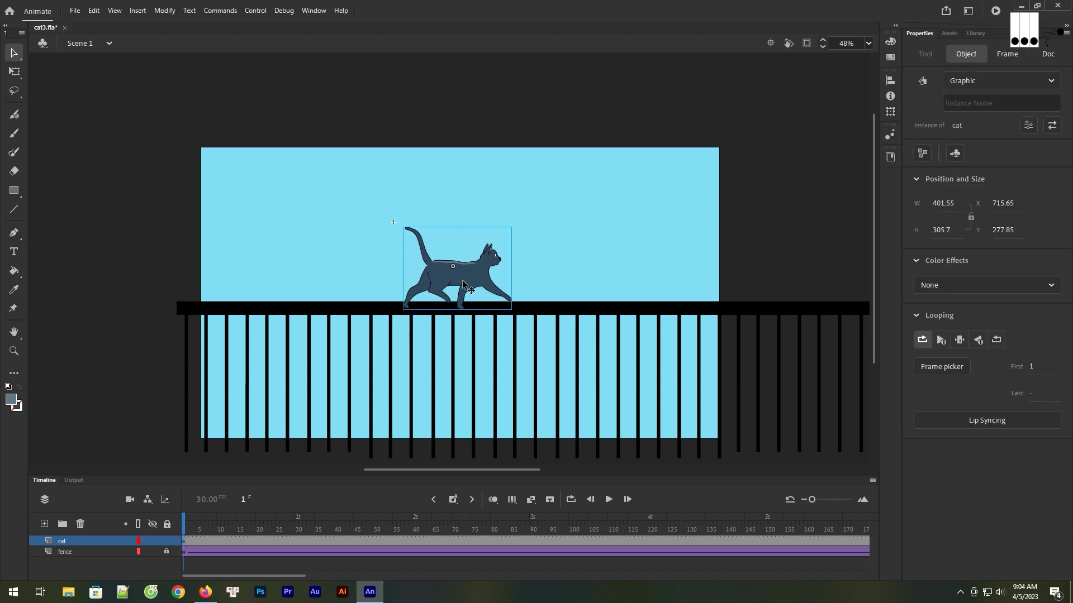
{"action": "left_click", "coordinate": [568, 249]}
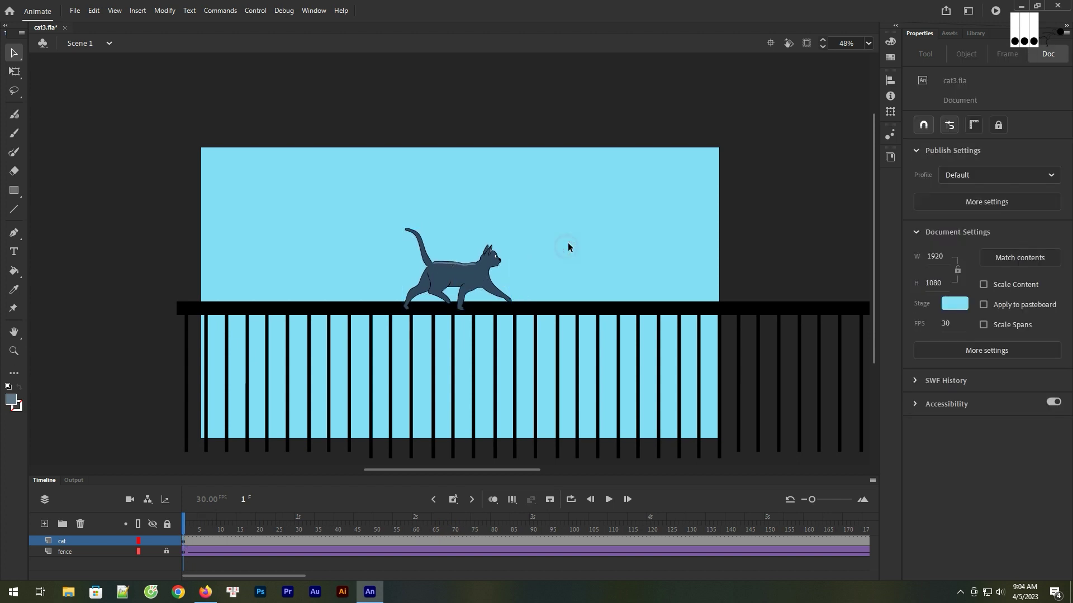
{"action": "left_click", "coordinate": [608, 499]}
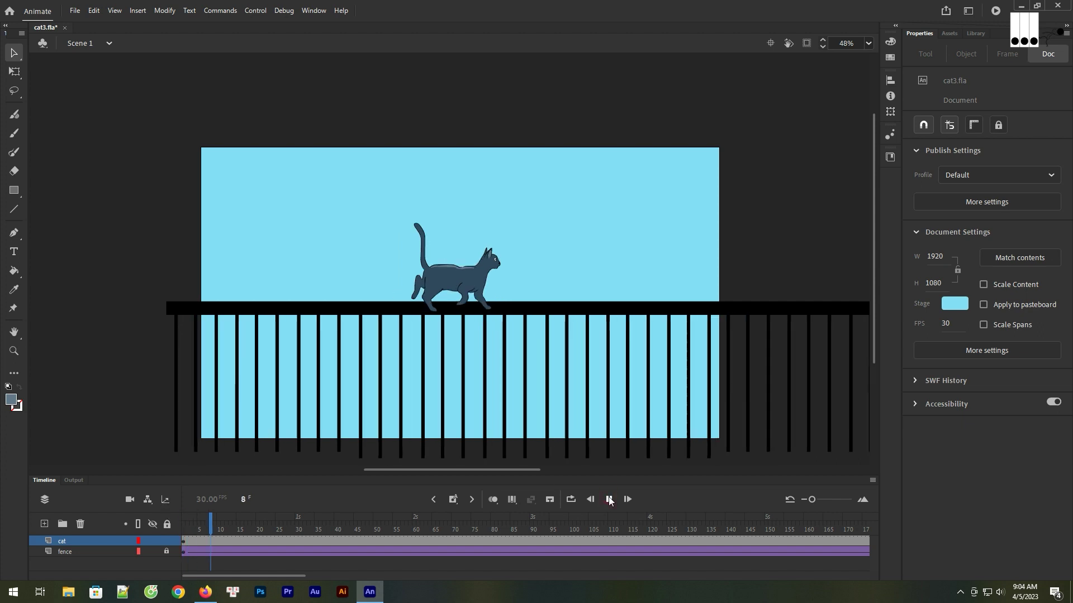
{"action": "left_click", "coordinate": [609, 500]}
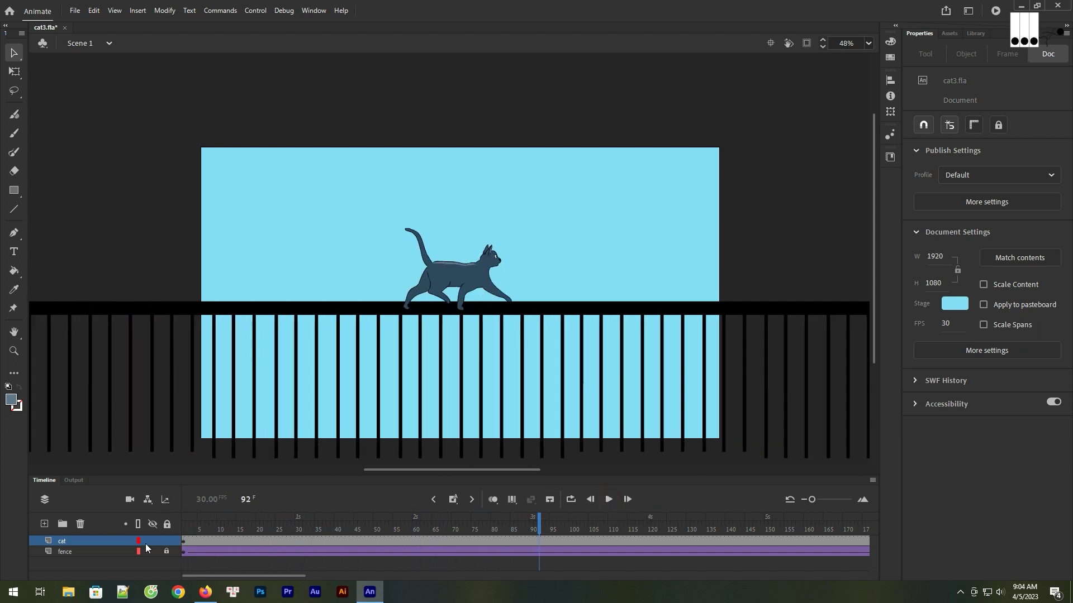
Step: Add a new layer beneath the fence layer and select its first frame
{"action": "left_click", "coordinate": [44, 523]}
{"action": "left_click_drag", "start_coordinate": [92, 545], "coordinate": [96, 571]}
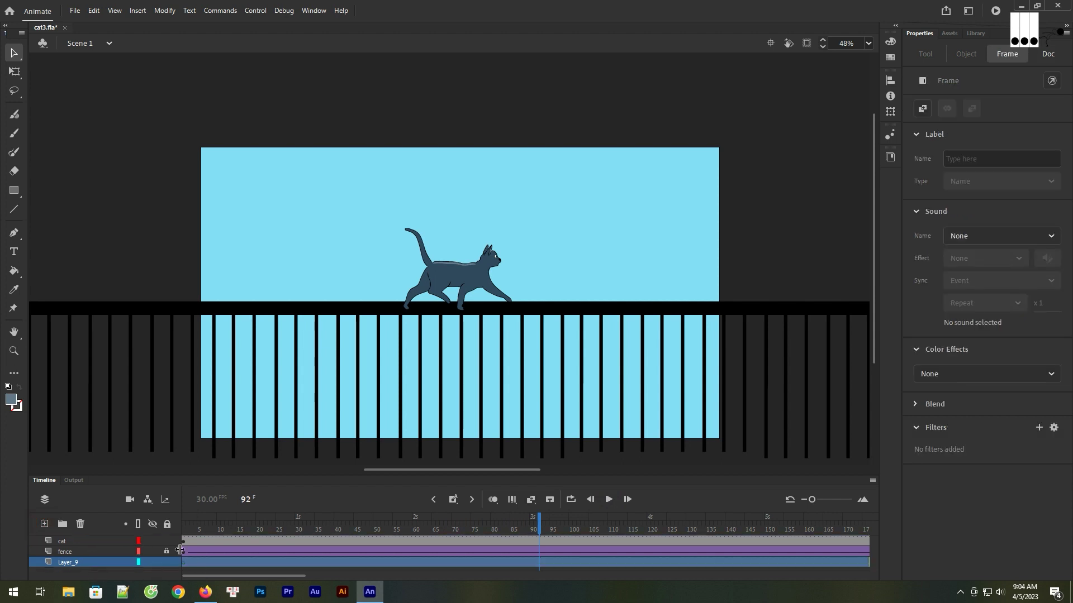
{"action": "left_click", "coordinate": [15, 191]}
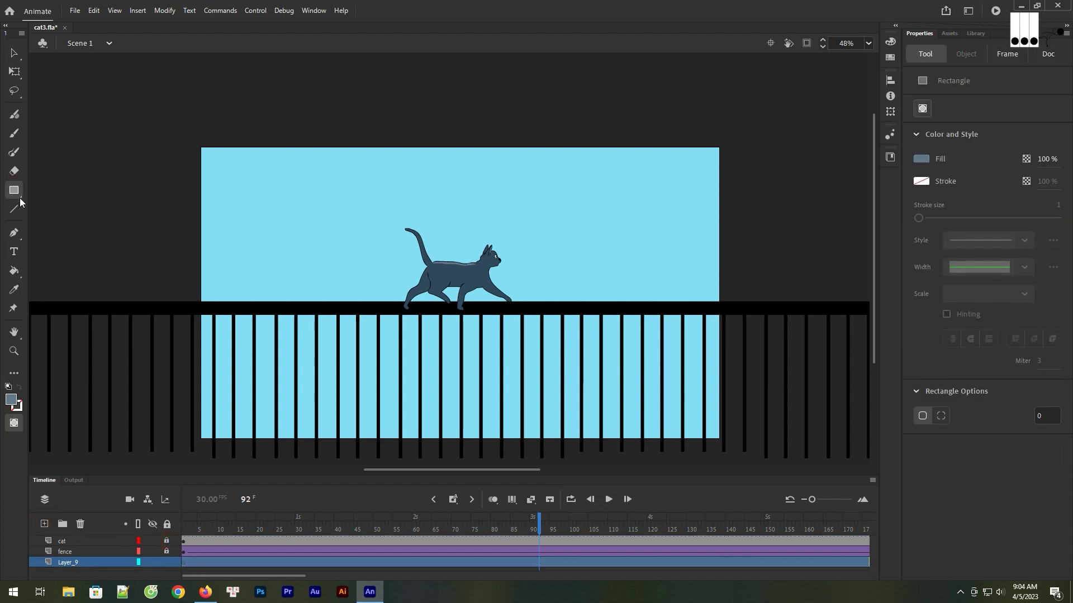
{"action": "left_click", "coordinate": [11, 400]}
{"action": "left_click", "coordinate": [53, 381]}
{"action": "left_click_drag", "start_coordinate": [352, 387], "coordinate": [345, 311]}
{"action": "left_click", "coordinate": [182, 562]}
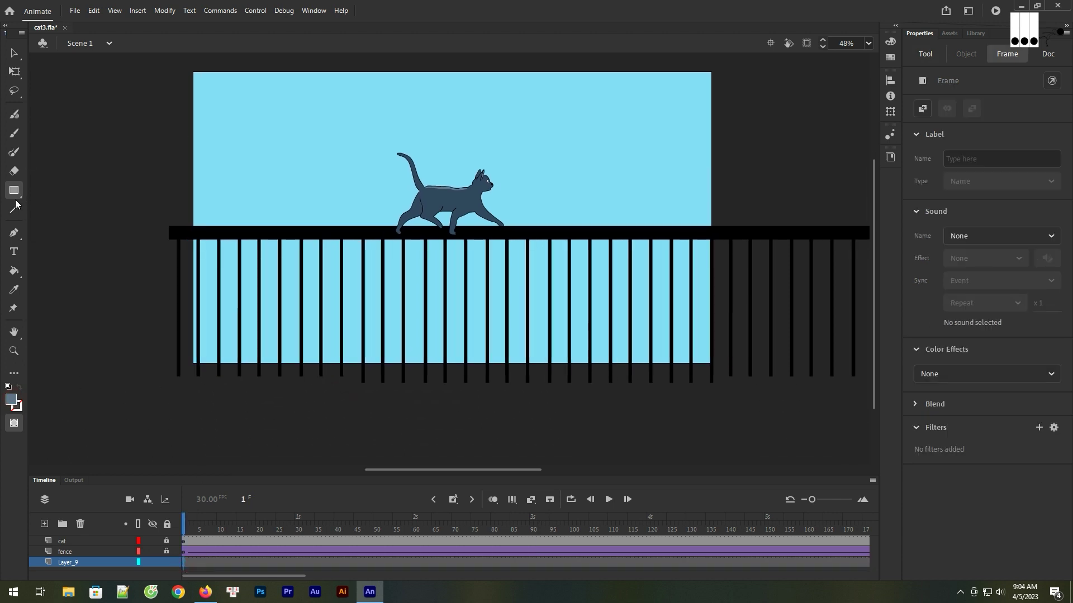
Step: Draw a #66FF00 green rectangle about 497 px high on the new layer, behind the cat
{"action": "left_click", "coordinate": [11, 400]}
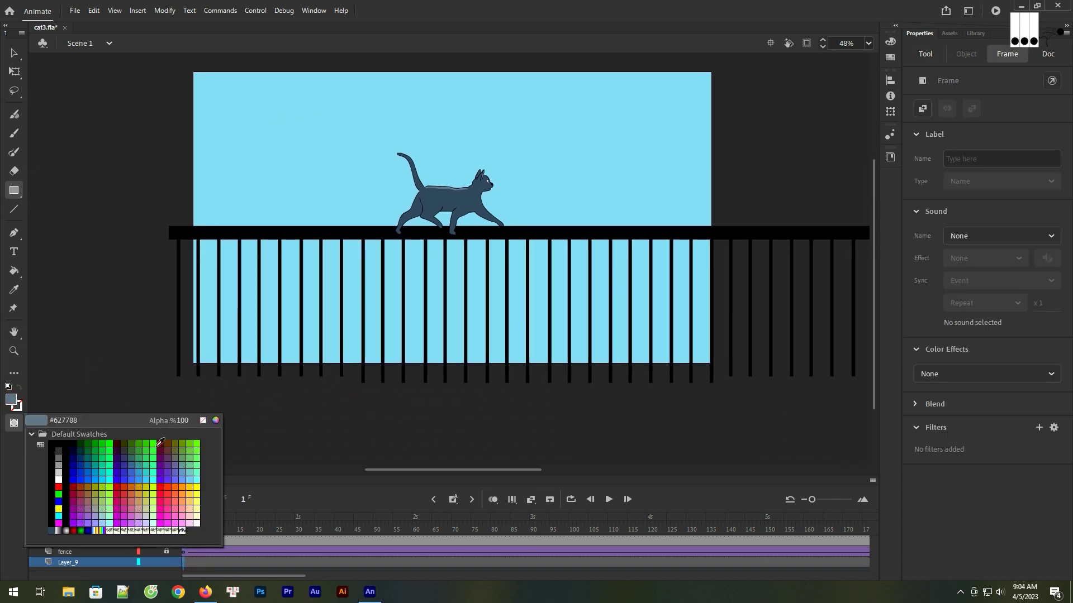
{"action": "left_click", "coordinate": [197, 445]}
{"action": "left_click_drag", "start_coordinate": [298, 114], "coordinate": [431, 247]}
Step: Resize the green rectangle to 1920 px wide and 1080 px high
{"action": "key", "text": "v"}
{"action": "left_click", "coordinate": [371, 204]}
{"action": "left_click", "coordinate": [944, 158]}
{"action": "type", "text": "1920"}
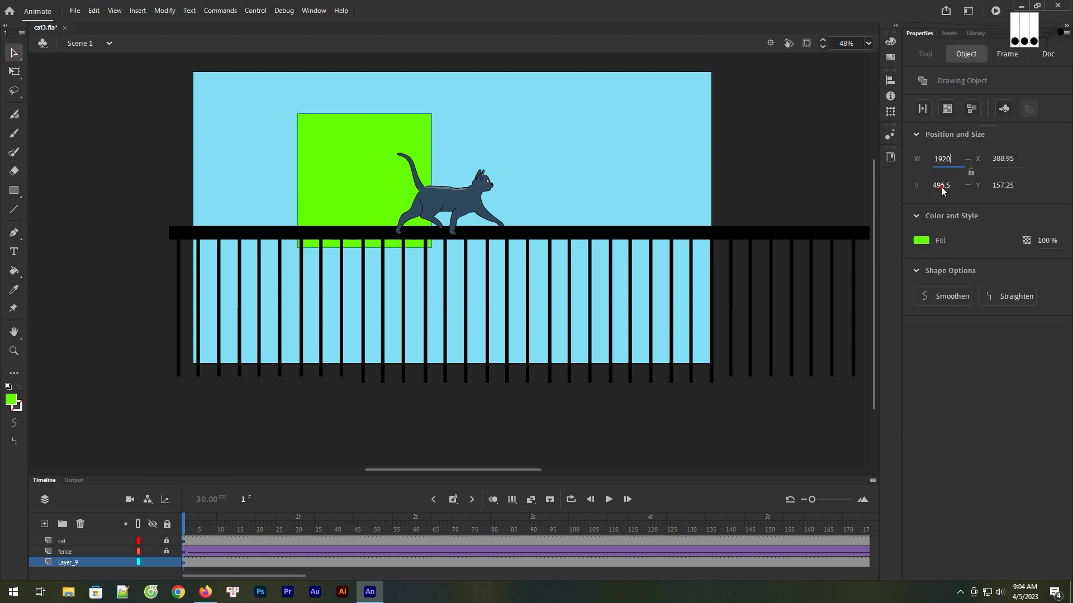
{"action": "left_click", "coordinate": [941, 186]}
{"action": "type", "text": "1080"}
{"action": "key", "text": "Return"}
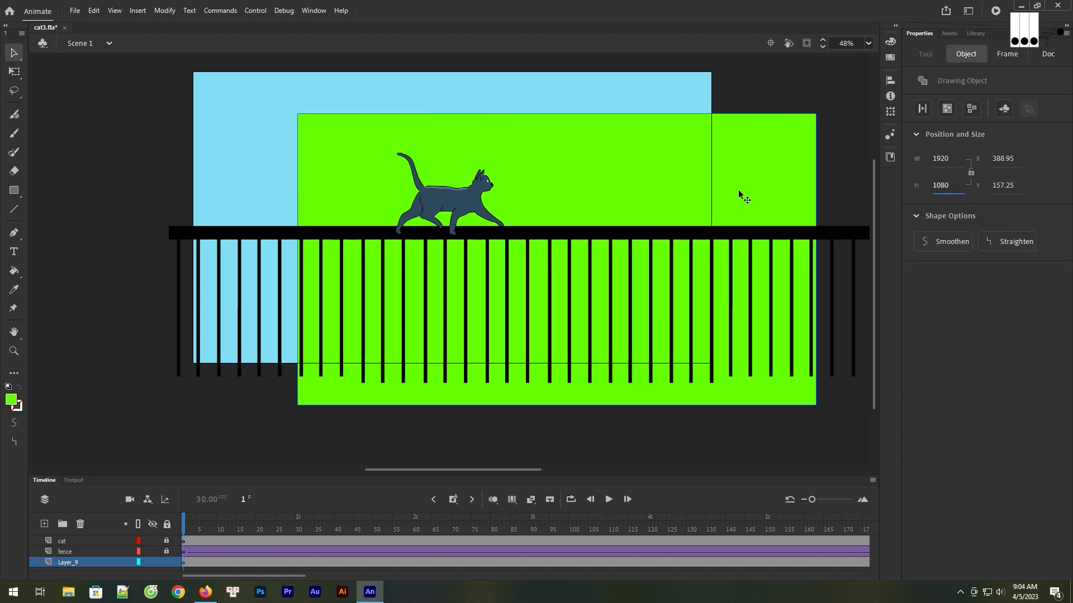
Step: Centre the rectangle horizontally and vertically on the stage
{"action": "left_click", "coordinate": [890, 80]}
{"action": "left_click", "coordinate": [794, 102]}
{"action": "left_click", "coordinate": [849, 100]}
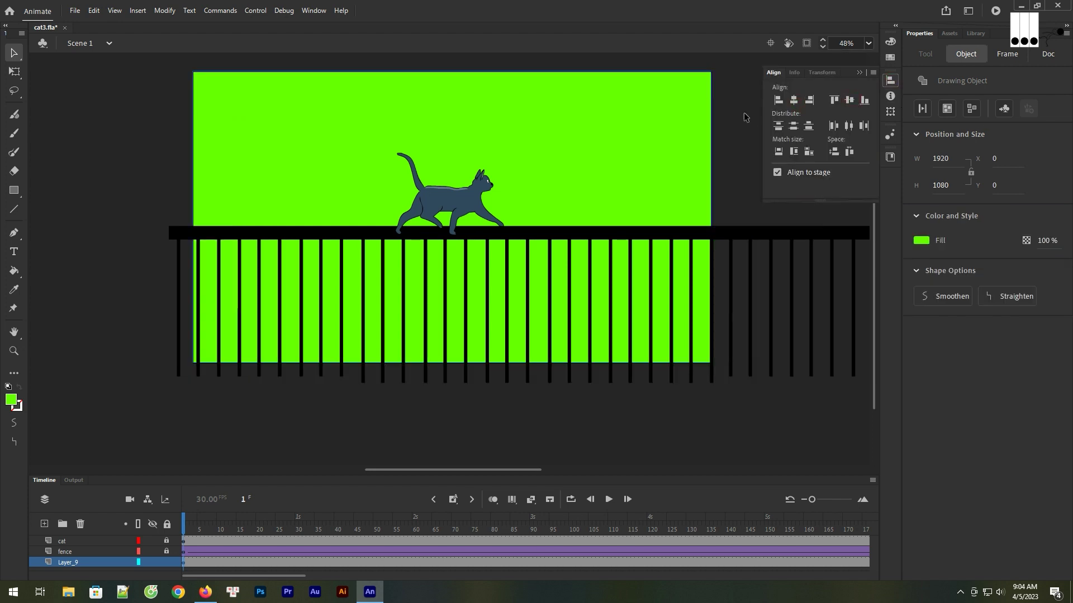
{"action": "left_click", "coordinate": [745, 115]}
Step: Change the background rectangle's fill to a linear gradient and set its start colour to #00CCCC
{"action": "left_click", "coordinate": [628, 151]}
{"action": "left_click", "coordinate": [891, 42]}
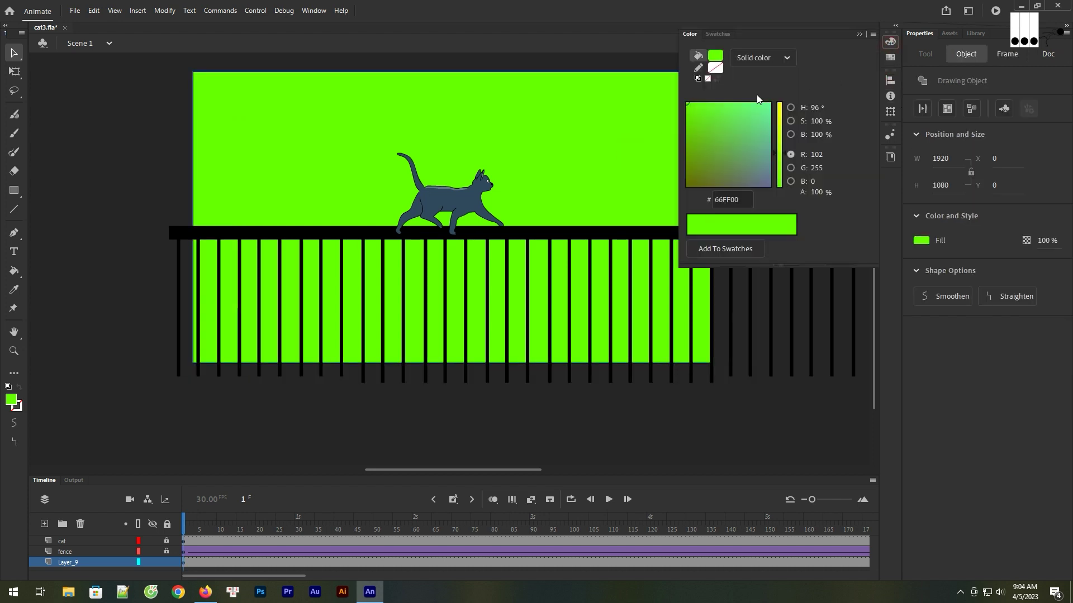
{"action": "left_click", "coordinate": [762, 58]}
{"action": "left_click", "coordinate": [751, 109]}
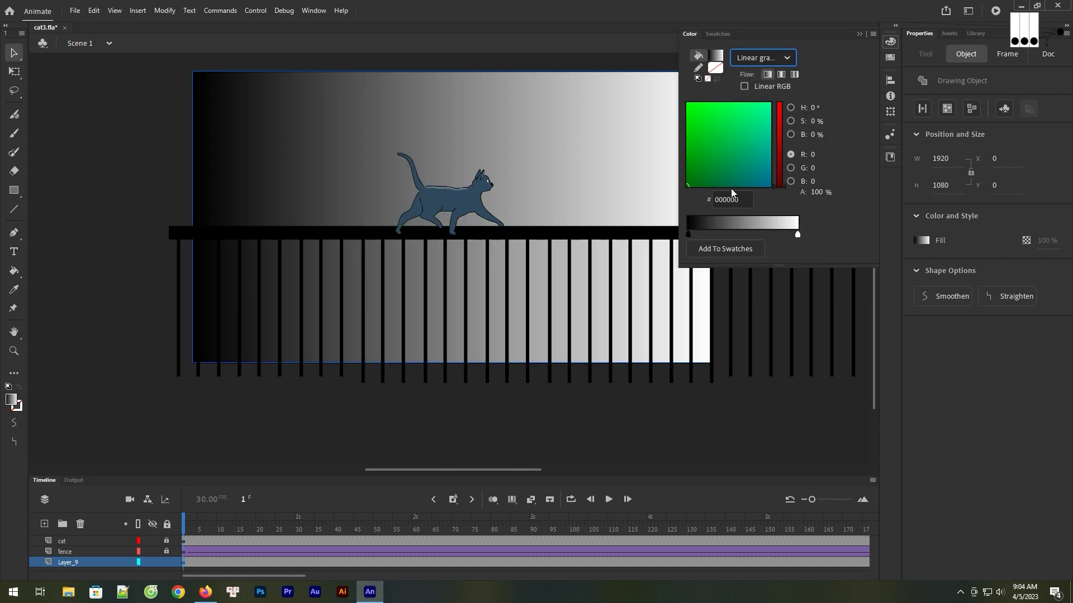
{"action": "left_click", "coordinate": [688, 237]}
{"action": "left_click", "coordinate": [774, 293]}
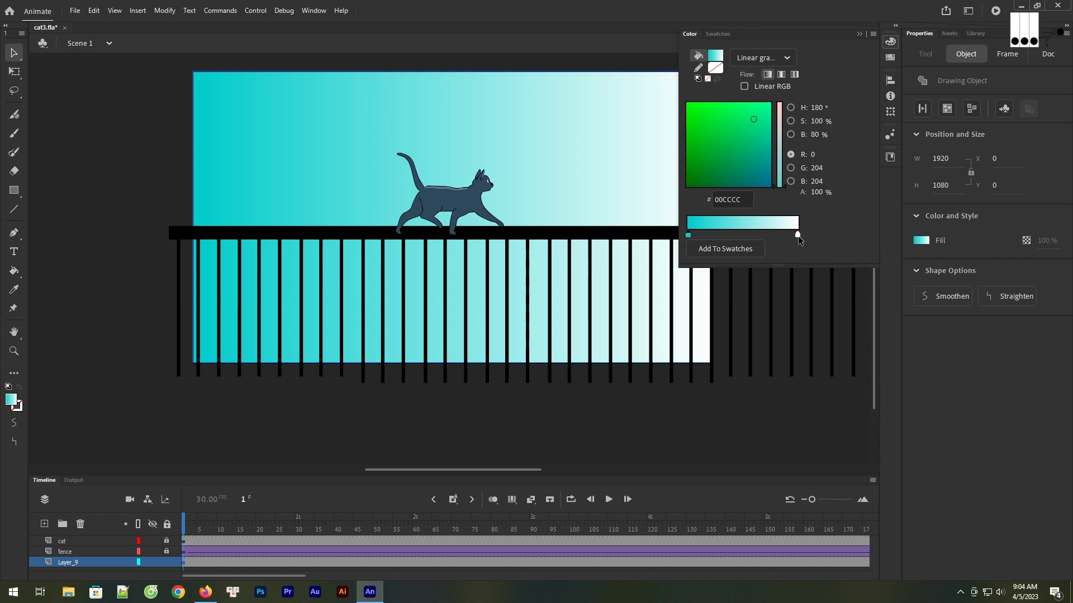
Step: Set the end colour of the background gradient to #006699
{"action": "left_click", "coordinate": [798, 236]}
{"action": "left_click", "coordinate": [798, 236]}
{"action": "left_click", "coordinate": [849, 292]}
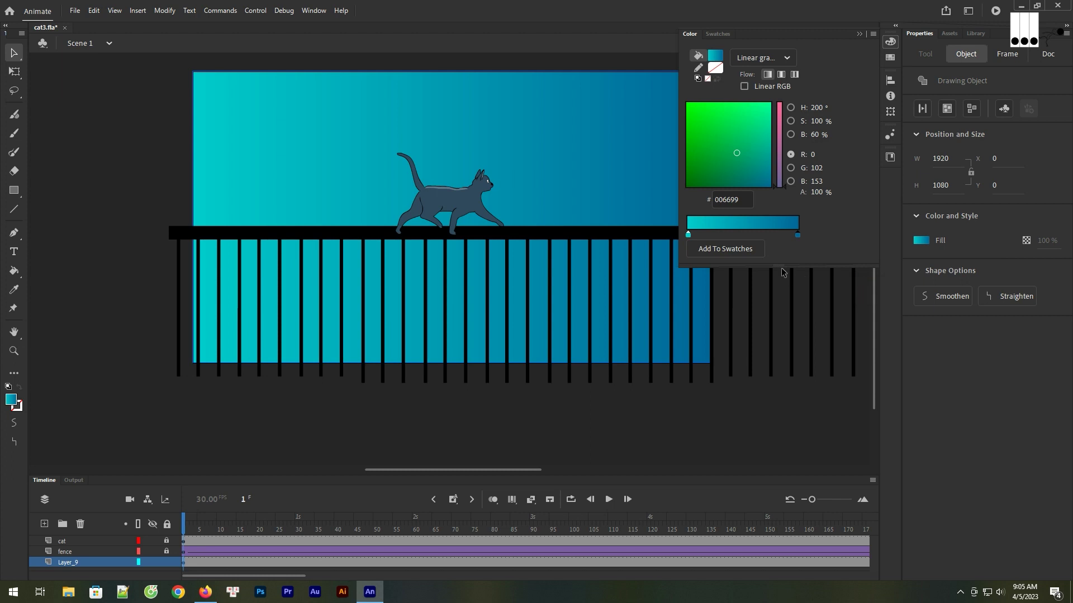
{"action": "left_click", "coordinate": [798, 236]}
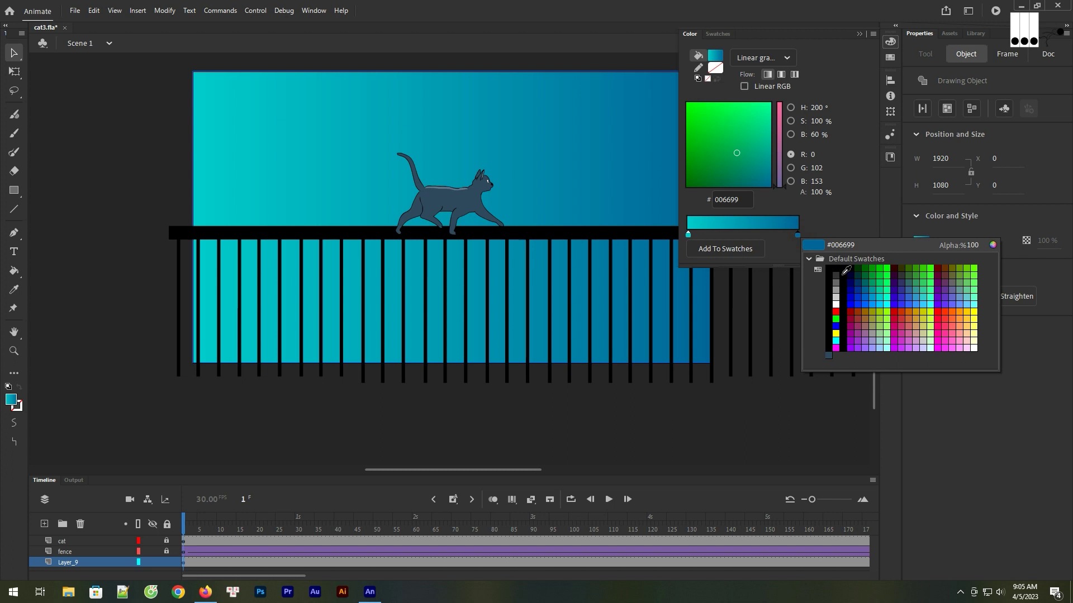
{"action": "left_click", "coordinate": [888, 300]}
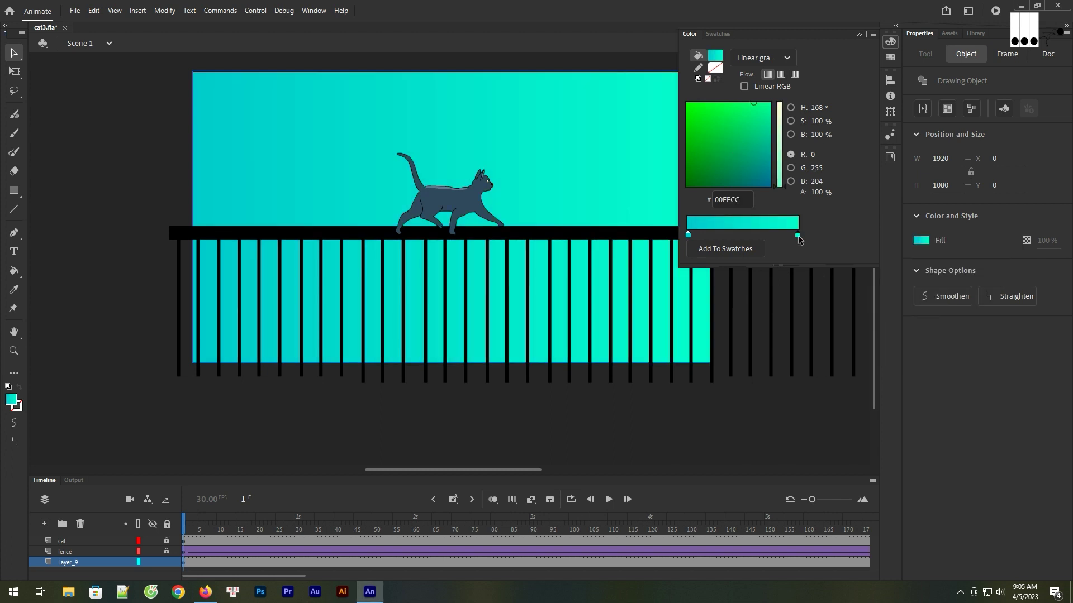
{"action": "left_click", "coordinate": [797, 236]}
{"action": "left_click", "coordinate": [867, 285]}
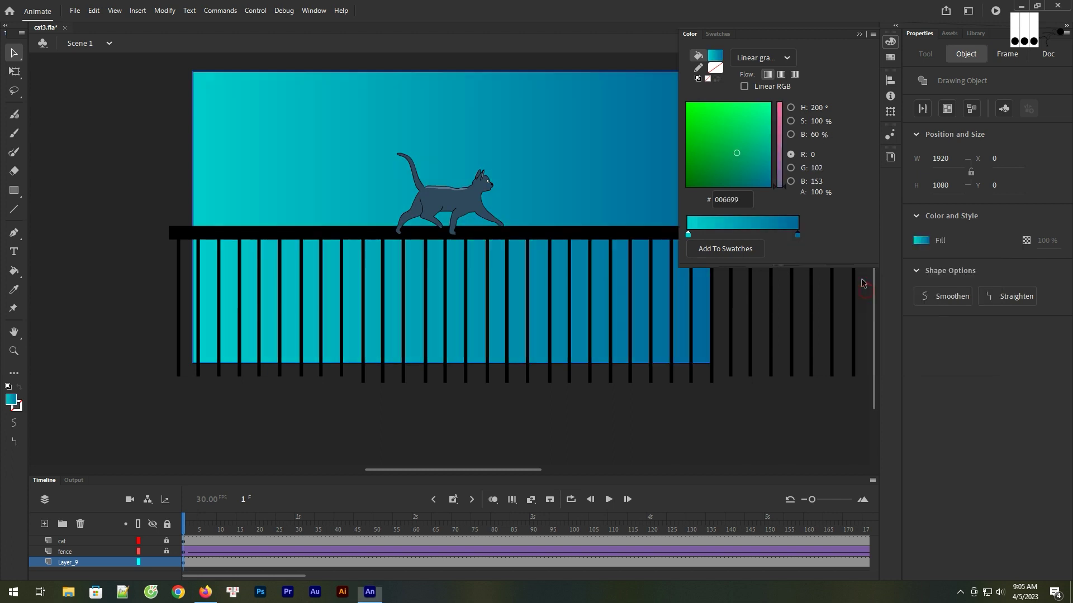
{"action": "left_click_drag", "start_coordinate": [771, 187], "coordinate": [716, 145]}
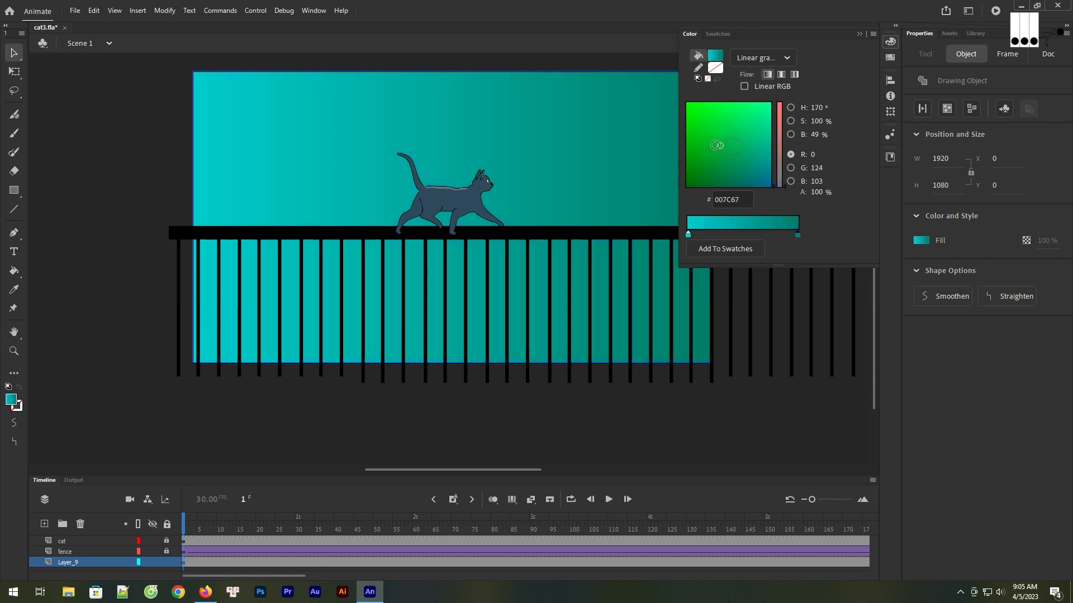
Step: Set the end colour of the background gradient to #0099FF and collapse the colour settings
{"action": "left_click", "coordinate": [798, 236]}
{"action": "left_click", "coordinate": [874, 300]}
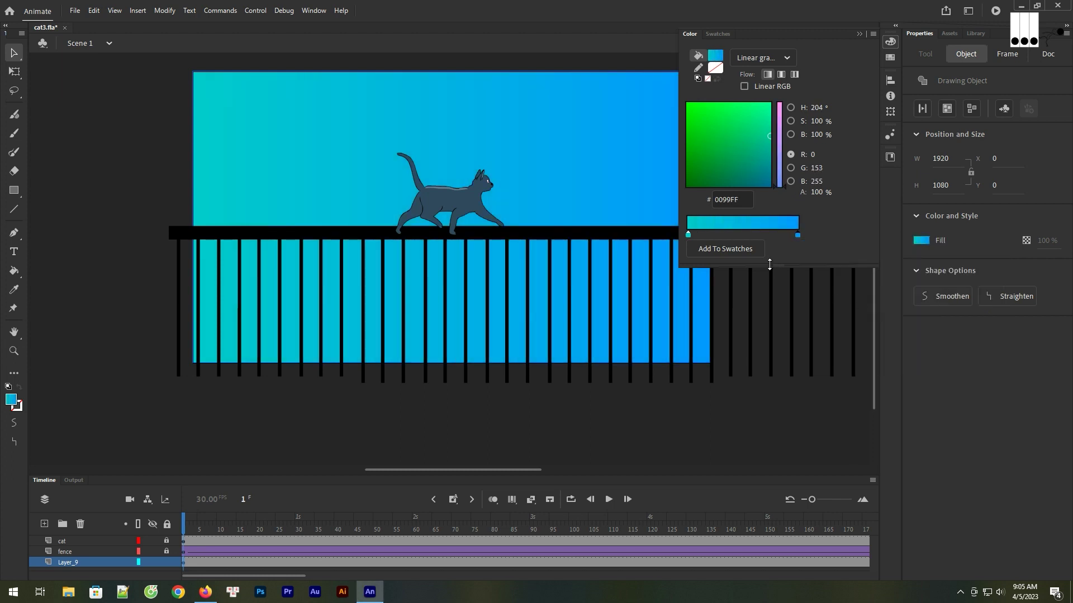
{"action": "left_click", "coordinate": [861, 34]}
Step: Rotate the background gradient to run vertically with the Gradient Transform tool, ending it slightly above the rectangle's lower edge
{"action": "left_click", "coordinate": [7, 71]}
{"action": "left_click", "coordinate": [61, 89]}
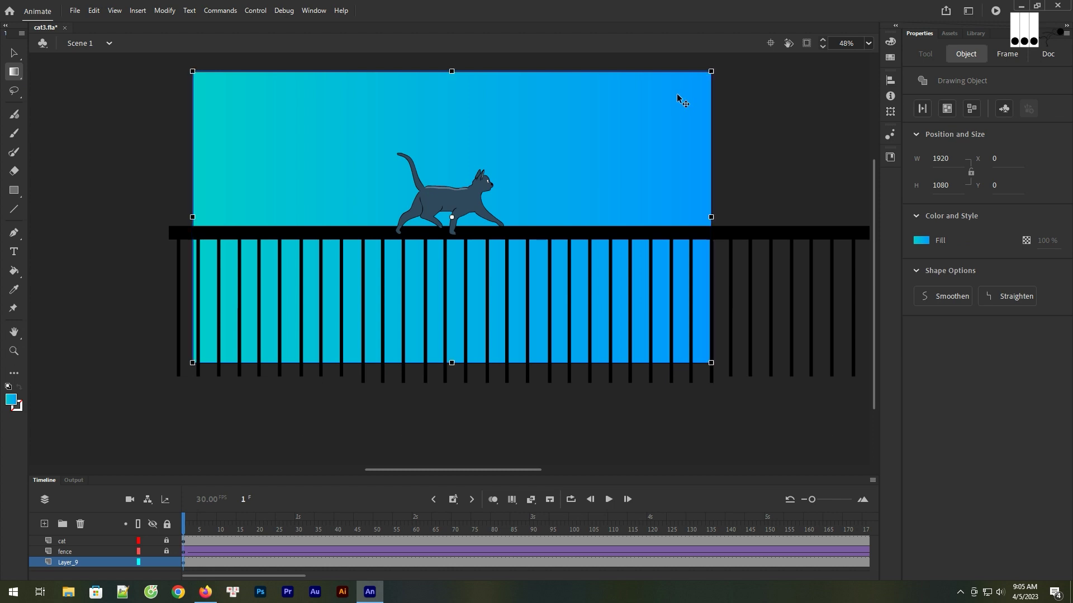
{"action": "key", "text": "ctrl+minus"}
{"action": "left_click_drag", "start_coordinate": [584, 190], "coordinate": [537, 336]}
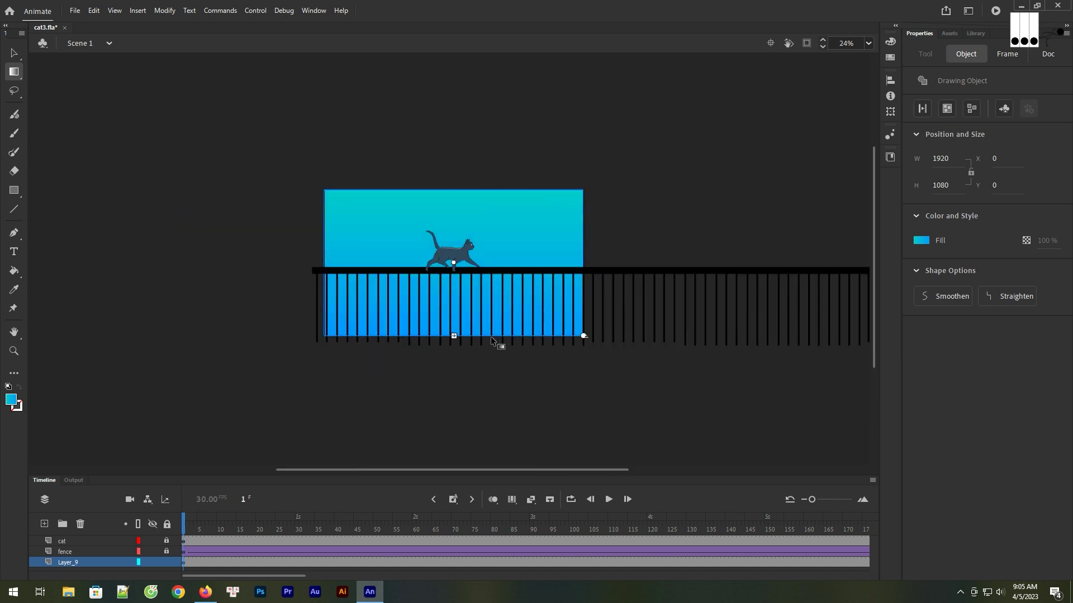
{"action": "left_click_drag", "start_coordinate": [454, 337], "coordinate": [457, 323]}
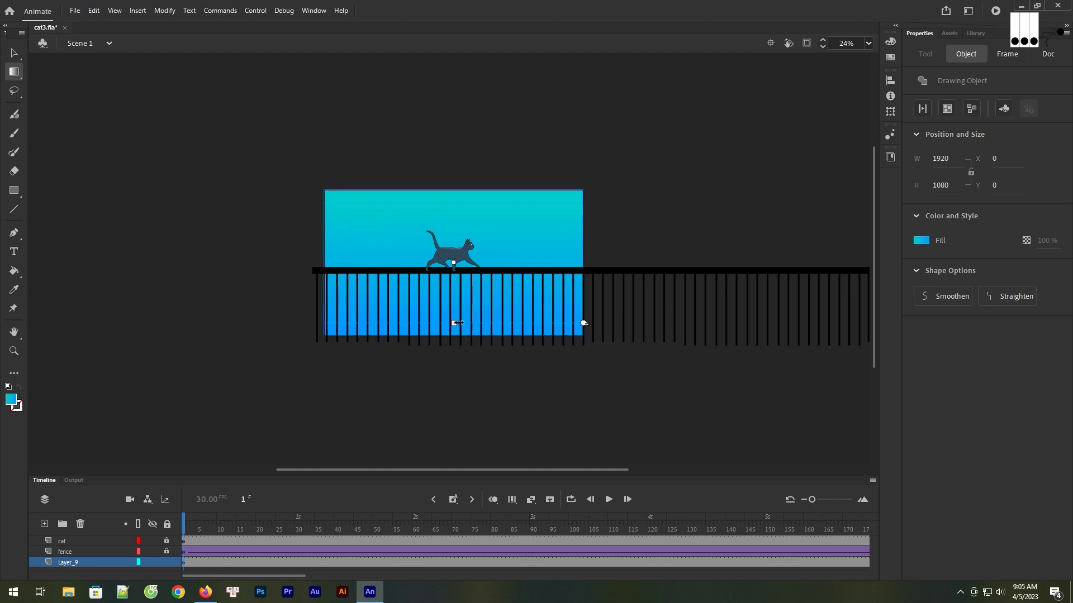
{"action": "left_click", "coordinate": [465, 367]}
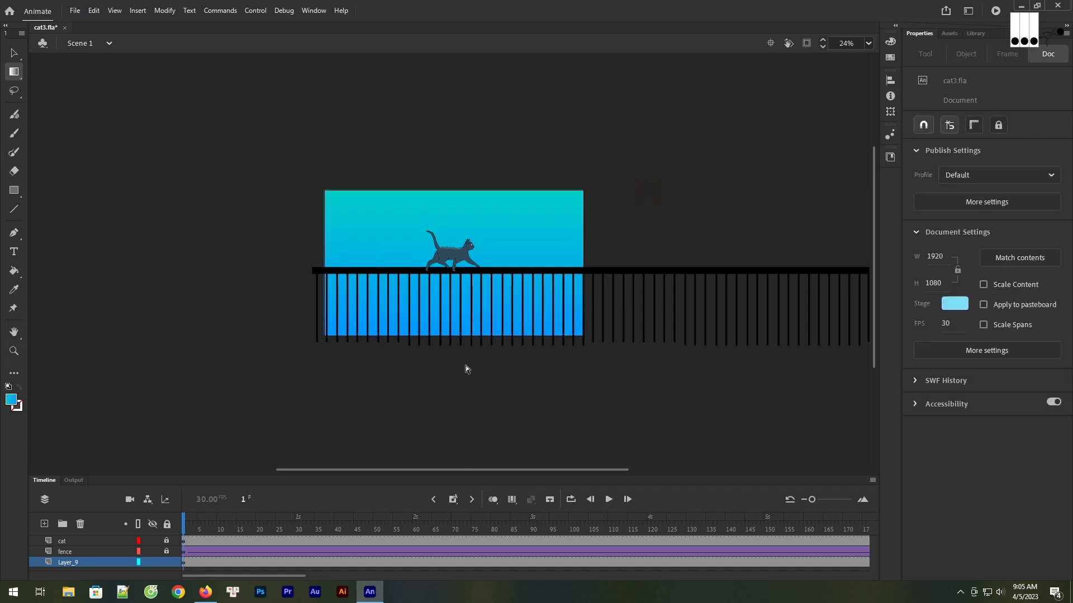
Step: Preview the movie with the new gradient background and close the preview
{"action": "key", "text": "ctrl+Return"}
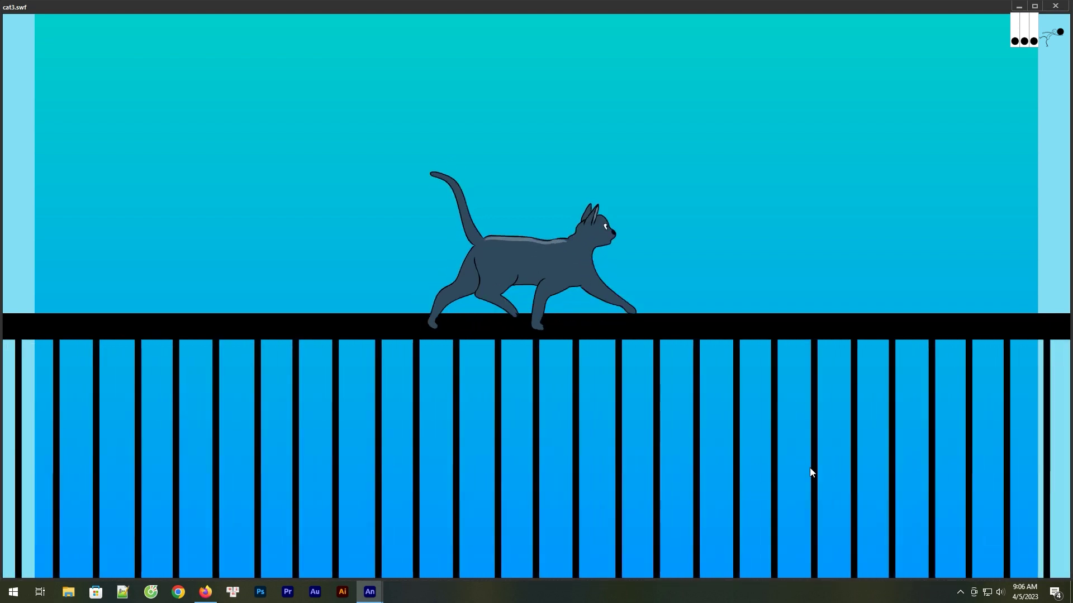
{"action": "key", "text": "ctrl+w"}
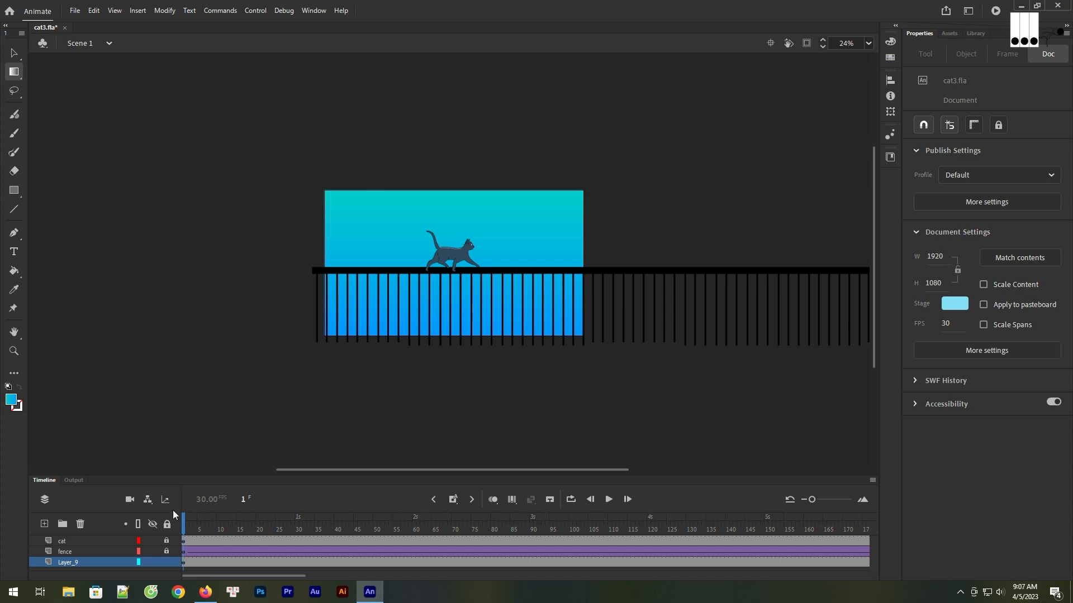
Step: Rename Layer_9 as bg and add a new layer named bush beneath it
{"action": "double_click", "coordinate": [93, 562]}
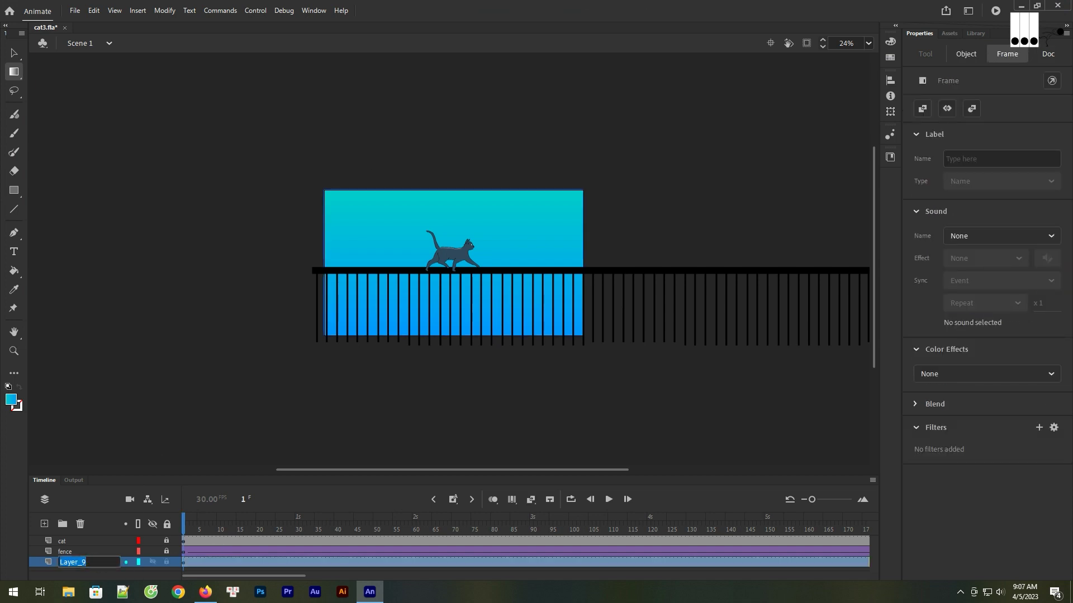
{"action": "key", "text": "Return"}
{"action": "left_click", "coordinate": [44, 524]}
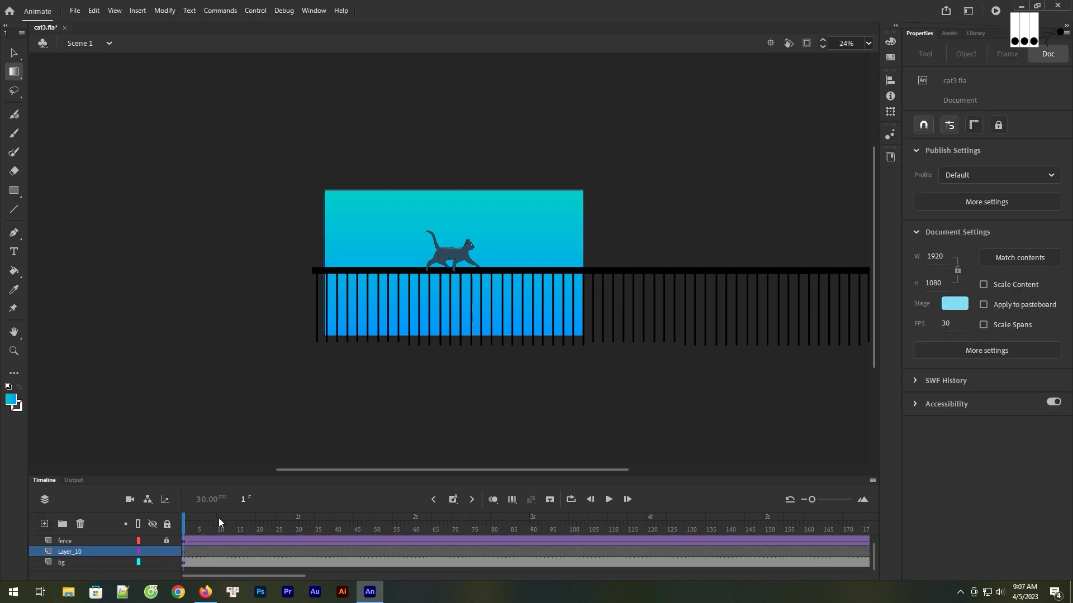
{"action": "left_click_drag", "start_coordinate": [112, 556], "coordinate": [117, 566]}
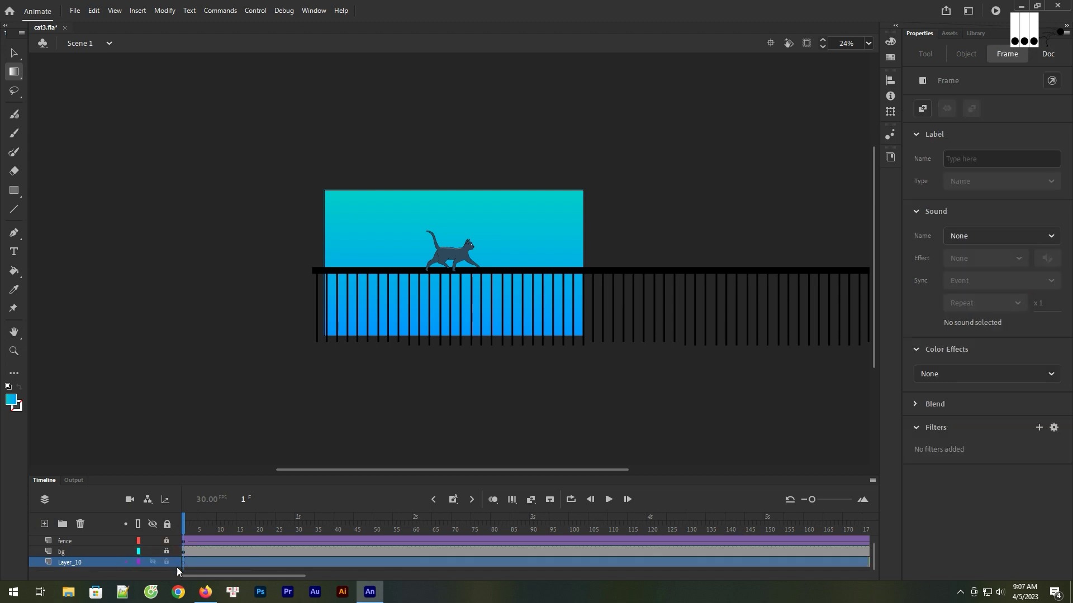
{"action": "double_click", "coordinate": [91, 562]}
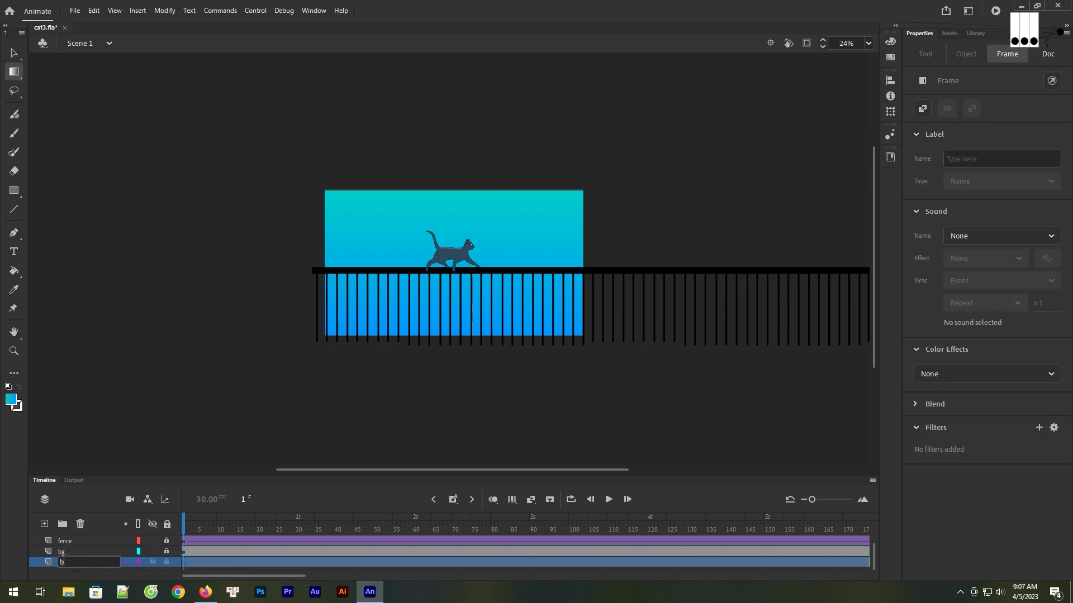
{"action": "key", "text": "Return"}
Step: Choose the Oval tool with a light green fill for drawing on the bush layer at frame 1
{"action": "left_click_drag", "start_coordinate": [322, 483], "coordinate": [323, 434]}
{"action": "left_click", "coordinate": [183, 524]}
{"action": "key", "text": "z"}
{"action": "left_click_drag", "start_coordinate": [259, 172], "coordinate": [636, 370]}
{"action": "left_click_drag", "start_coordinate": [149, 157], "coordinate": [777, 411]}
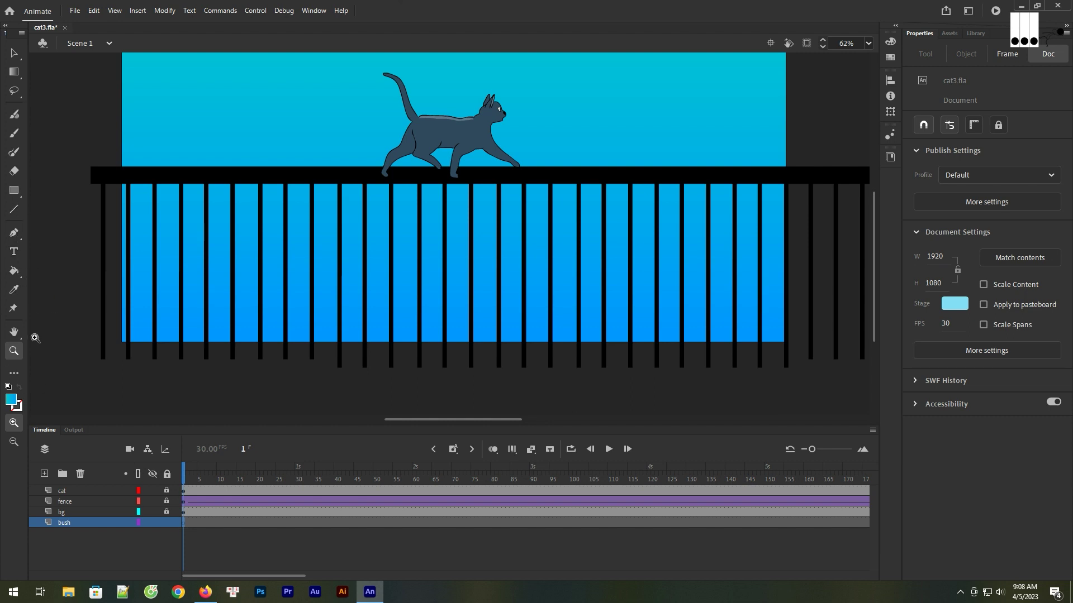
{"action": "left_click_drag", "start_coordinate": [12, 192], "coordinate": [52, 226]}
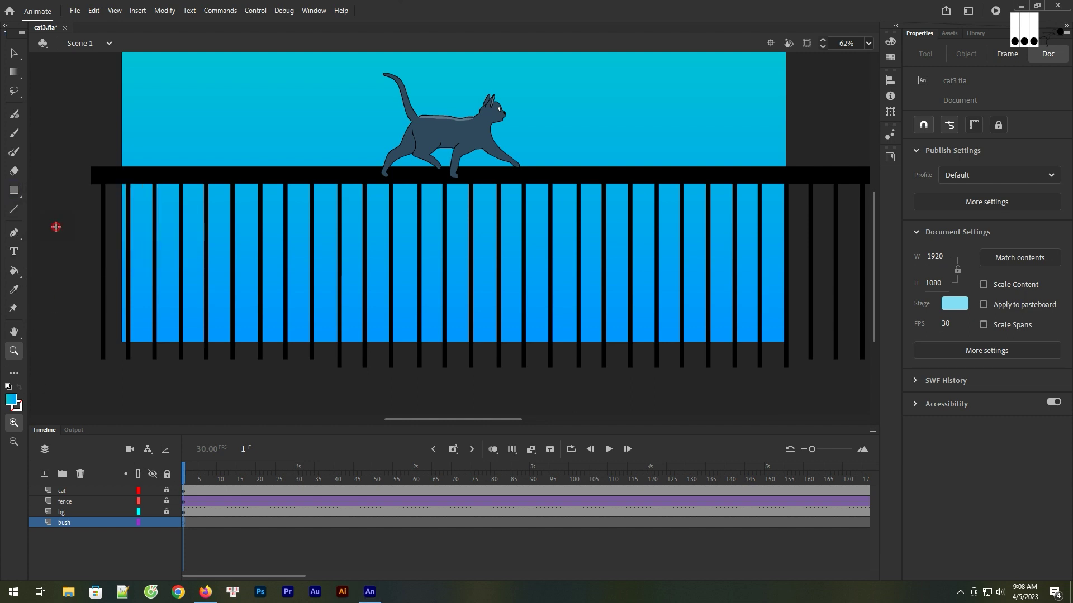
{"action": "left_click", "coordinate": [11, 399]}
{"action": "left_click", "coordinate": [195, 454]}
Step: Move the bush layer to the top of the layer stack, above the cat layer
{"action": "left_click_drag", "start_coordinate": [104, 298], "coordinate": [203, 371]}
{"action": "key", "text": "ctrl+z"}
{"action": "left_click", "coordinate": [100, 522]}
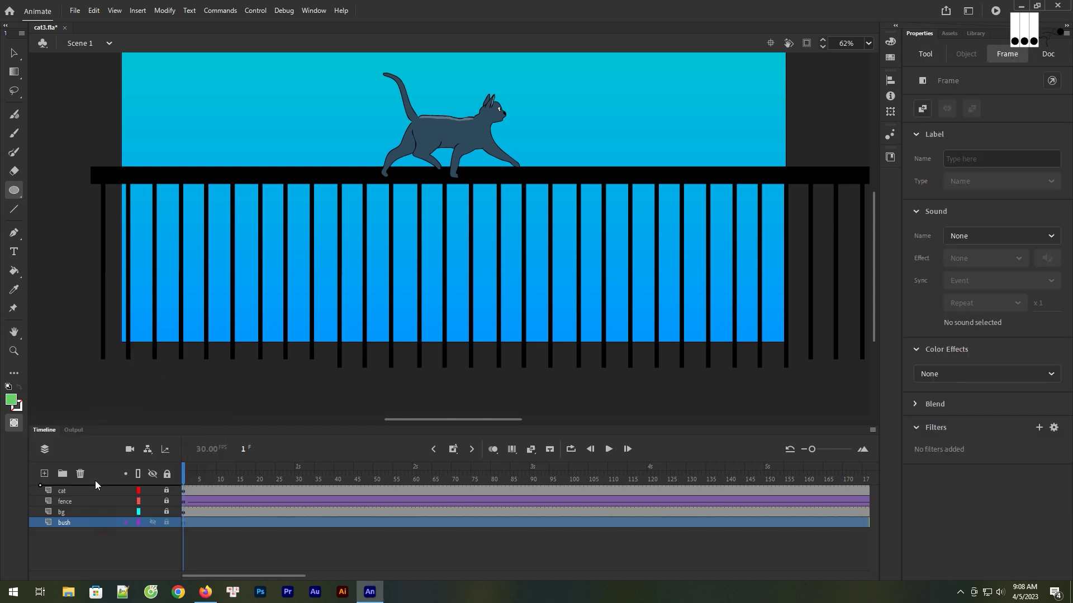
{"action": "left_click_drag", "start_coordinate": [101, 521], "coordinate": [101, 488]}
Step: Draw a light green oval about 205 by 247 px at the stage's lower-left corner and duplicate it into three overlapping ovals
{"action": "mouse_move", "coordinate": [84, 284]}
{"action": "left_mouse_down"}
{"action": "mouse_move", "coordinate": [177, 387]}
{"action": "mouse_move", "coordinate": [154, 370]}
{"action": "left_mouse_up"}
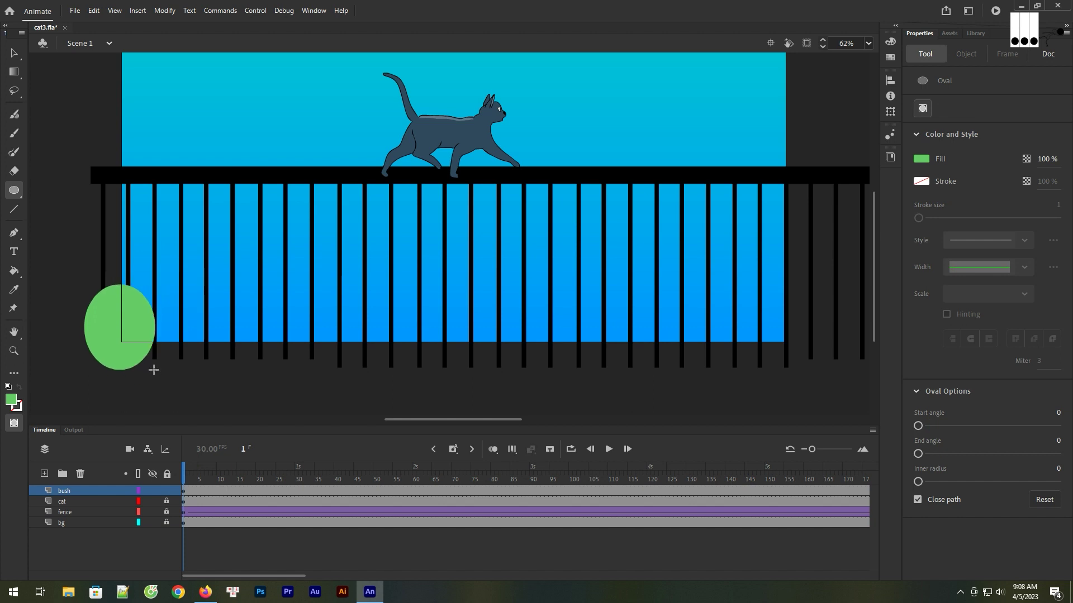
{"action": "key", "text": "v"}
{"action": "left_click", "coordinate": [149, 335]}
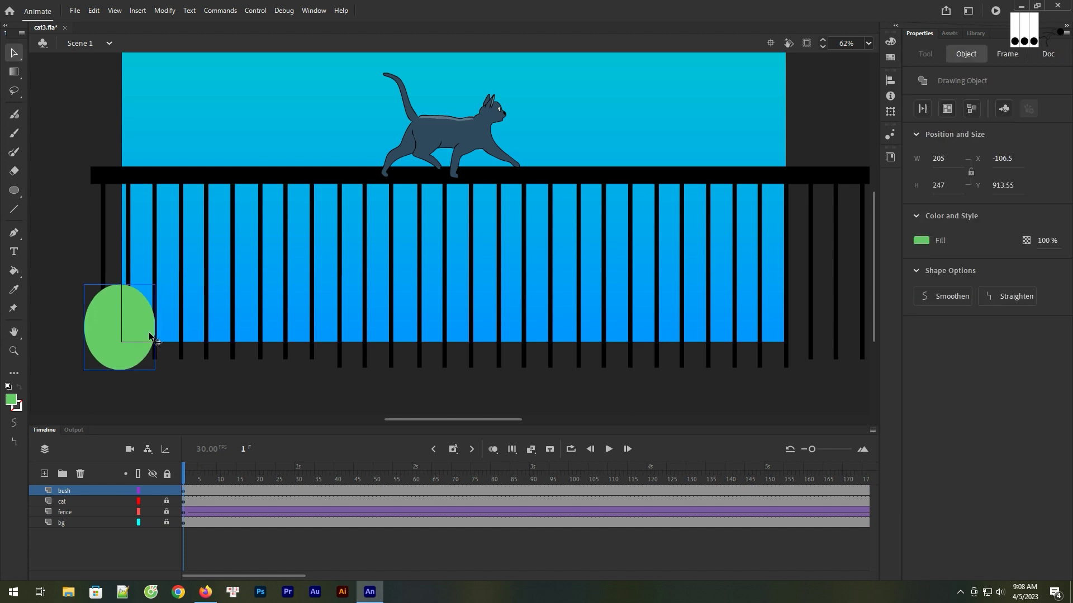
{"action": "left_click", "coordinate": [19, 75]}
{"action": "left_click", "coordinate": [60, 74]}
{"action": "left_click_drag", "start_coordinate": [154, 327], "coordinate": [212, 330]}
{"action": "left_click", "coordinate": [94, 203]}
{"action": "left_click", "coordinate": [119, 325]}
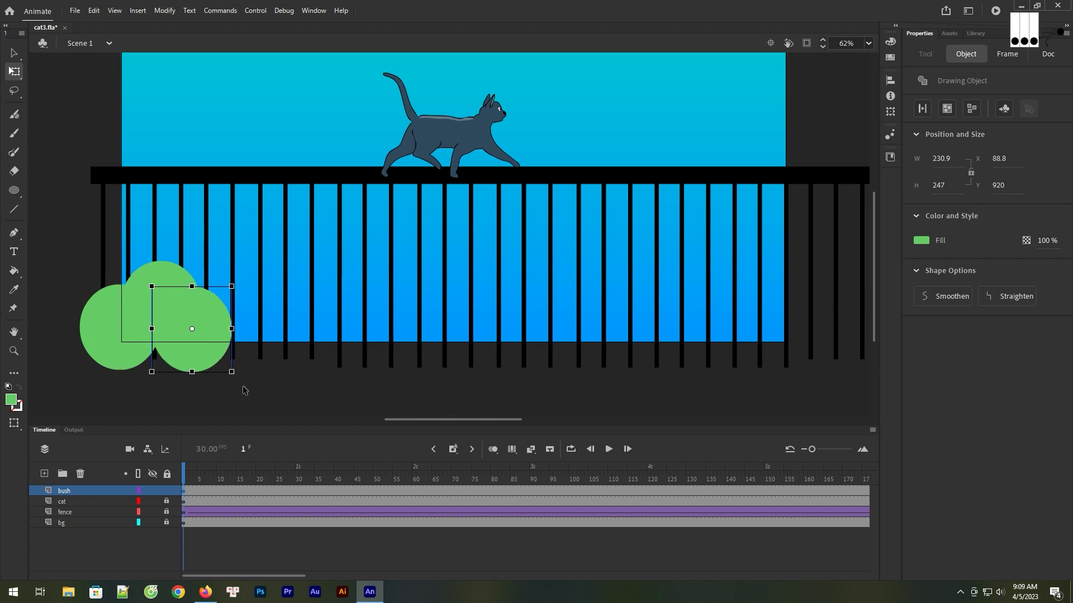
{"action": "left_click", "coordinate": [281, 384]}
Step: Draw a narrow oval leaf at the bush's upper left, and rotate, resize and duplicate it into a fan of leaves
{"action": "left_click", "coordinate": [14, 190]}
{"action": "left_click_drag", "start_coordinate": [78, 248], "coordinate": [94, 323]}
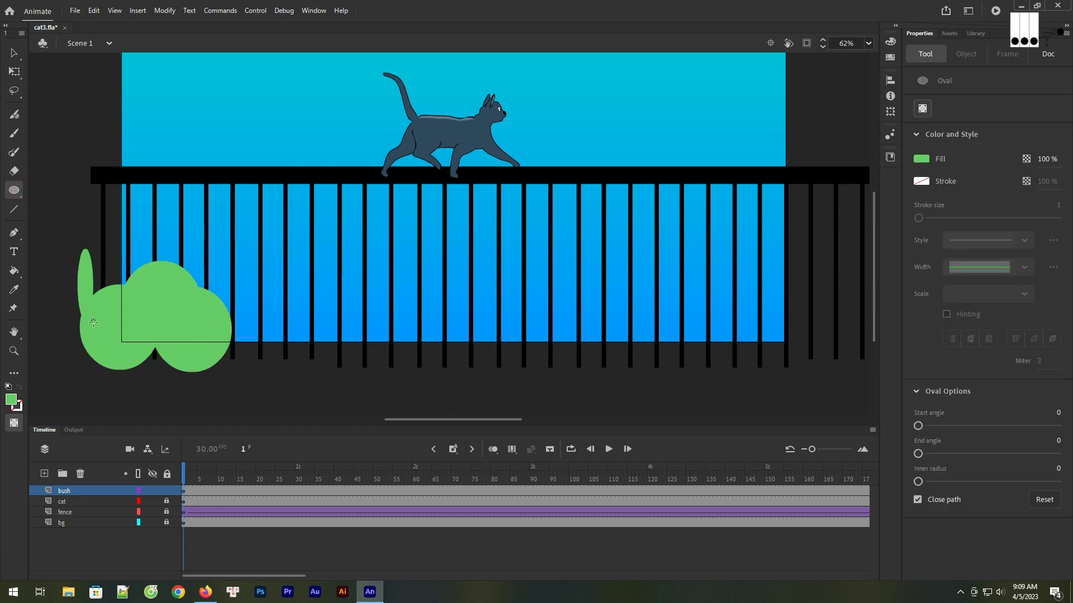
{"action": "left_click", "coordinate": [14, 71]}
{"action": "left_click", "coordinate": [86, 296]}
{"action": "mouse_move", "coordinate": [101, 330]}
{"action": "left_mouse_down"}
{"action": "mouse_move", "coordinate": [79, 296]}
{"action": "mouse_move", "coordinate": [101, 276]}
{"action": "mouse_move", "coordinate": [85, 253]}
{"action": "mouse_move", "coordinate": [80, 270]}
{"action": "mouse_move", "coordinate": [119, 274]}
{"action": "left_mouse_up"}
{"action": "left_click", "coordinate": [91, 290]}
{"action": "left_click", "coordinate": [80, 227]}
{"action": "left_click_drag", "start_coordinate": [106, 239], "coordinate": [164, 219]}
{"action": "left_click_drag", "start_coordinate": [149, 245], "coordinate": [115, 272]}
{"action": "left_click", "coordinate": [253, 384]}
Step: Duplicate leaves onto the right side of the bush, rotating and resizing them to point outwards
{"action": "left_click", "coordinate": [109, 290]}
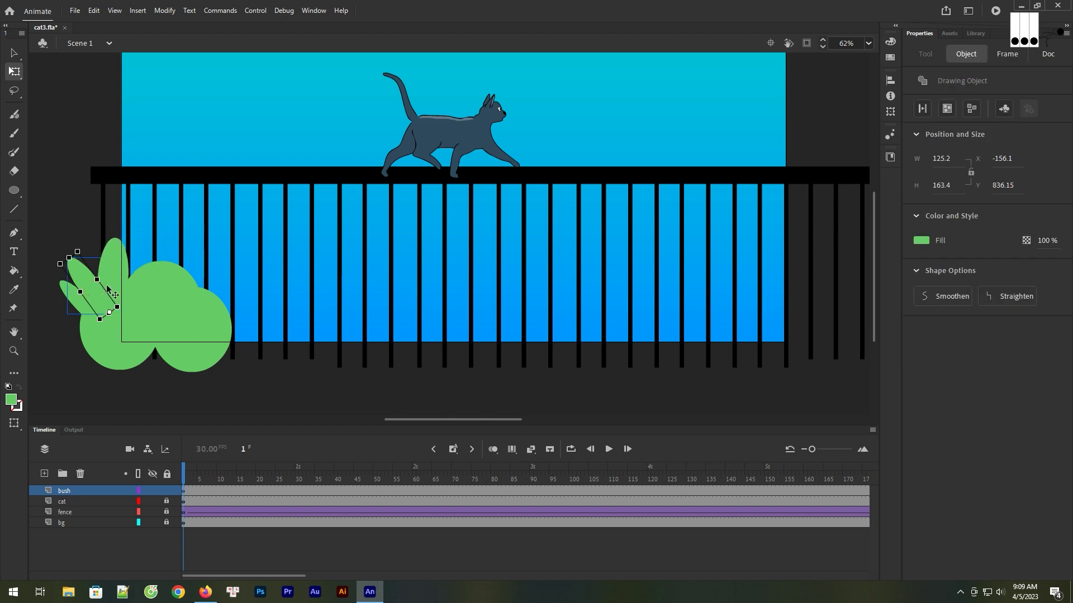
{"action": "left_click", "coordinate": [74, 301], "text": "shift"}
{"action": "left_click_drag", "start_coordinate": [86, 297], "coordinate": [219, 291]}
{"action": "left_click_drag", "start_coordinate": [266, 231], "coordinate": [295, 286]}
{"action": "left_click_drag", "start_coordinate": [248, 315], "coordinate": [250, 314]}
{"action": "left_click", "coordinate": [247, 354]}
{"action": "left_click", "coordinate": [166, 311]}
{"action": "left_click", "coordinate": [266, 393]}
Step: Break apart all the ovals on the bush layer to merge them into one shape
{"action": "left_click", "coordinate": [186, 491]}
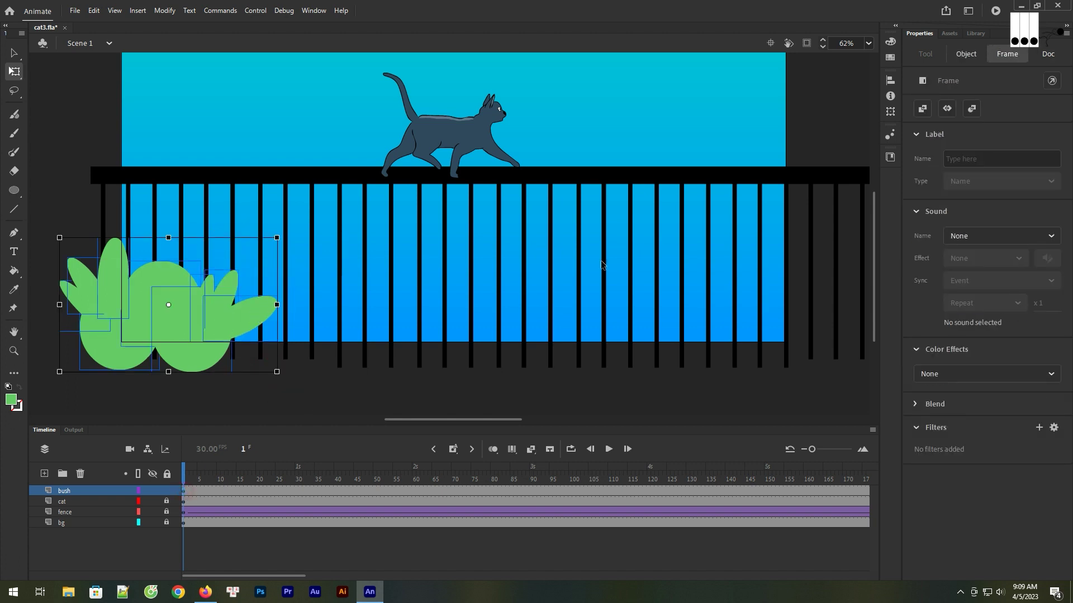
{"action": "left_click", "coordinate": [964, 55]}
{"action": "left_click", "coordinate": [972, 108]}
{"action": "left_click", "coordinate": [298, 355]}
Step: Duplicate the bush shape to its right with an overlap, merging both into one shape about 1015 px wide
{"action": "left_click", "coordinate": [197, 325]}
{"action": "mouse_move", "coordinate": [176, 312]}
{"action": "left_mouse_down"}
{"action": "mouse_move", "coordinate": [340, 320]}
{"action": "mouse_move", "coordinate": [311, 306]}
{"action": "mouse_move", "coordinate": [186, 311]}
{"action": "mouse_move", "coordinate": [314, 318]}
{"action": "left_mouse_up"}
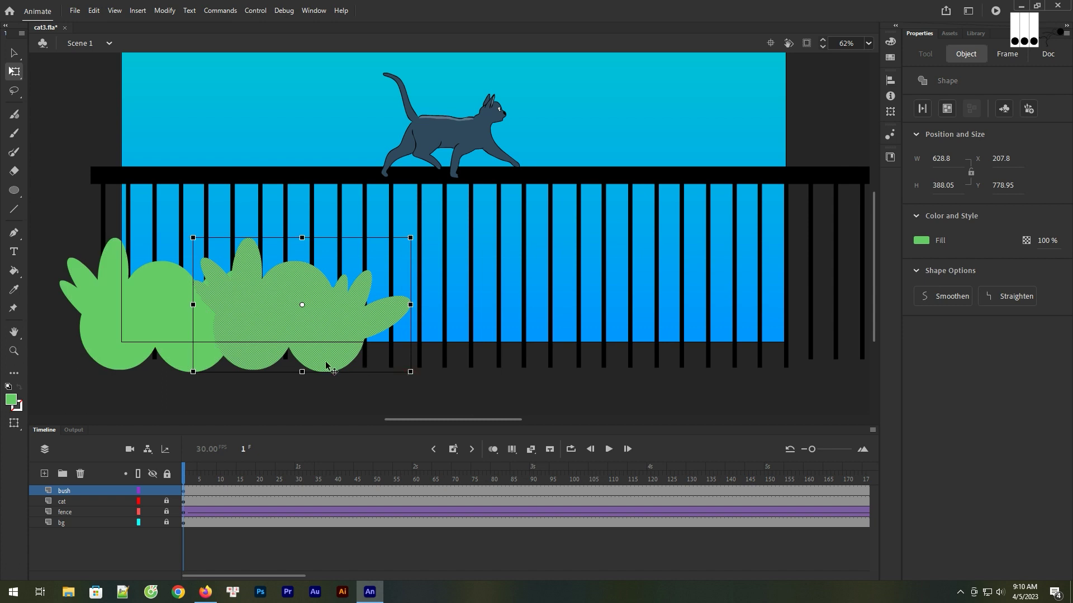
{"action": "left_click", "coordinate": [250, 337]}
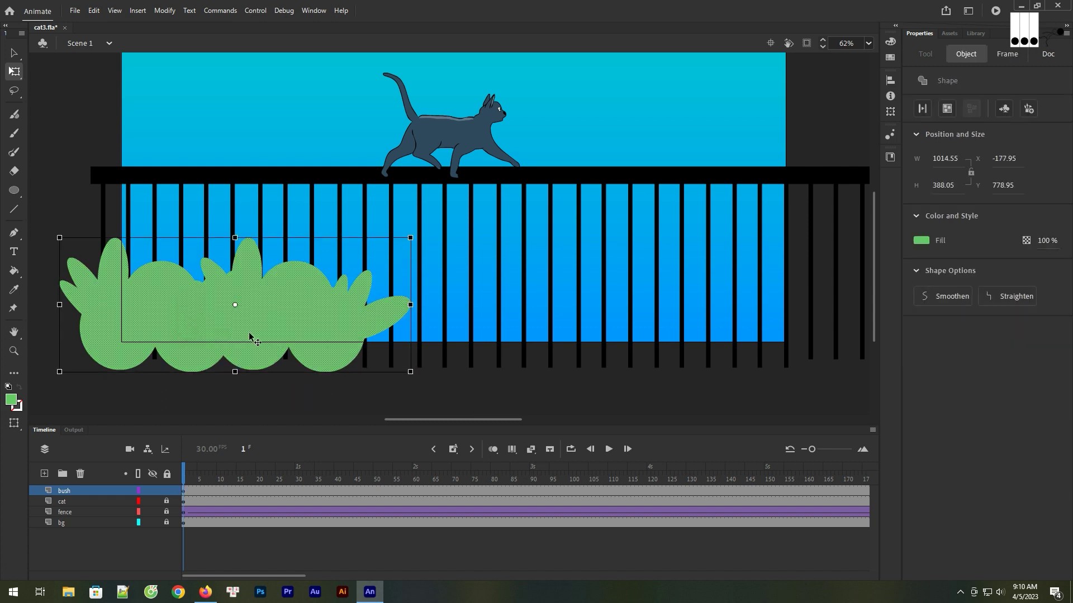
{"action": "left_click", "coordinate": [275, 386]}
{"action": "left_click", "coordinate": [266, 324]}
{"action": "left_click_drag", "start_coordinate": [266, 315], "coordinate": [632, 306]}
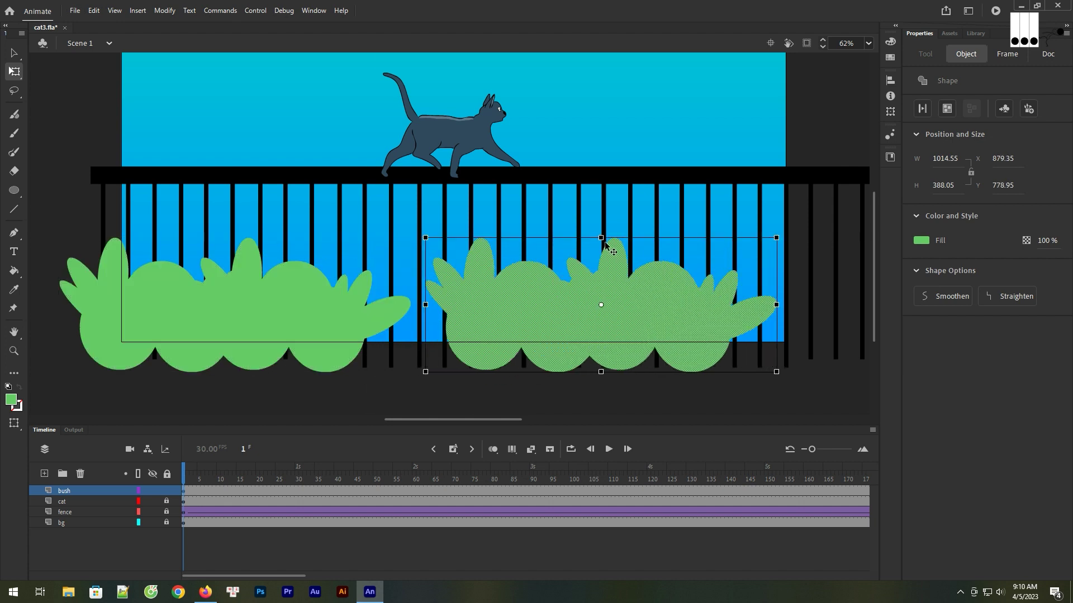
{"action": "key", "text": "ctrl+z"}
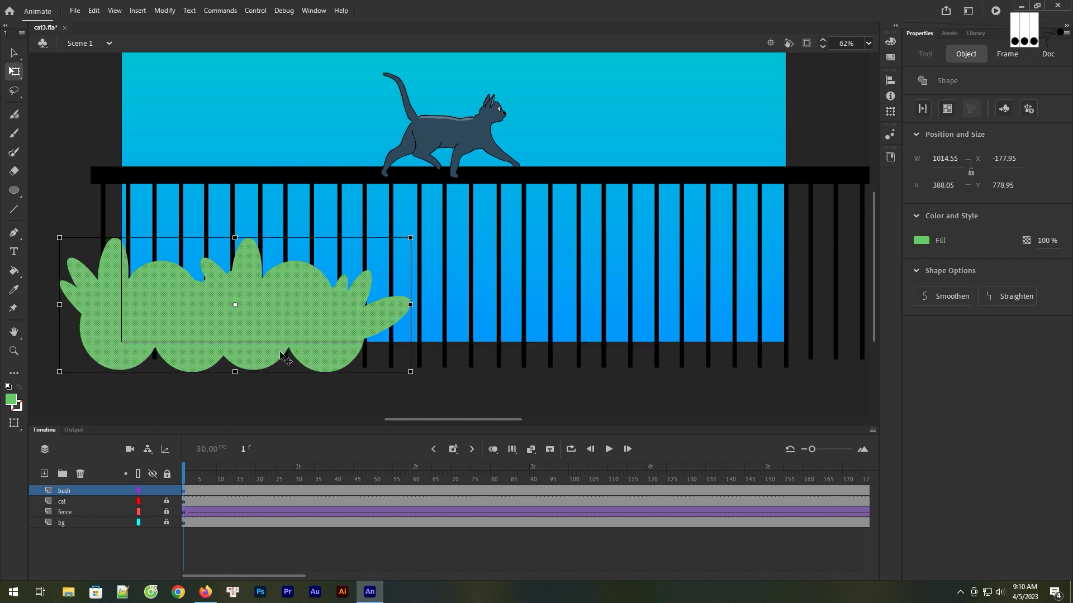
{"action": "left_click", "coordinate": [444, 378]}
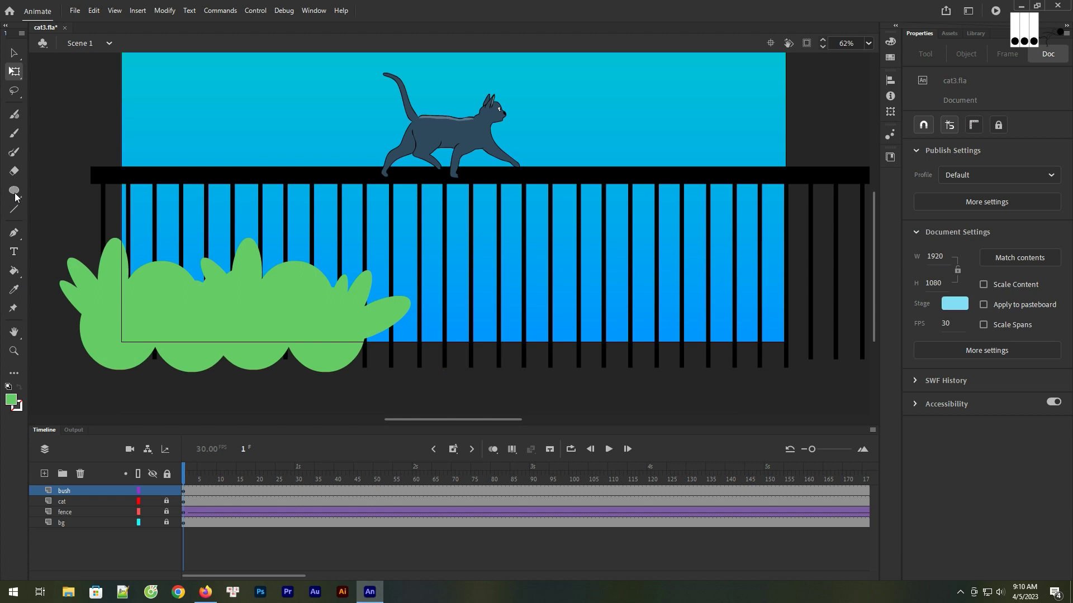
Step: Convert the merged light green bush shape into a drawing object
{"action": "left_click", "coordinate": [184, 328]}
{"action": "left_click", "coordinate": [947, 109]}
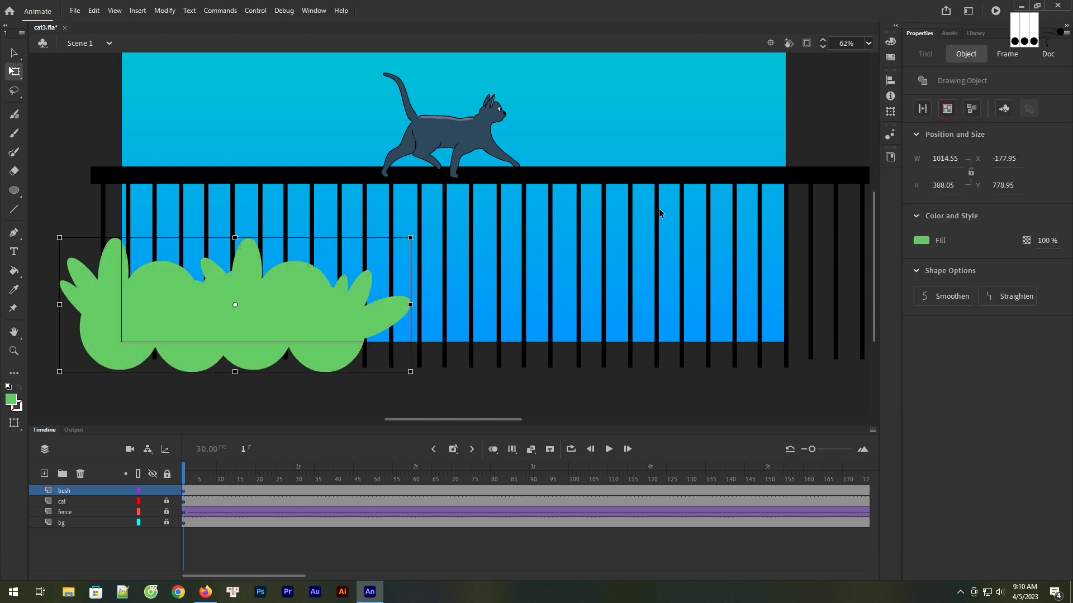
Step: Draw a circle with a darker green fill to the right of the light green bush
{"action": "left_click", "coordinate": [14, 190]}
{"action": "left_click_drag", "start_coordinate": [543, 274], "coordinate": [623, 352]}
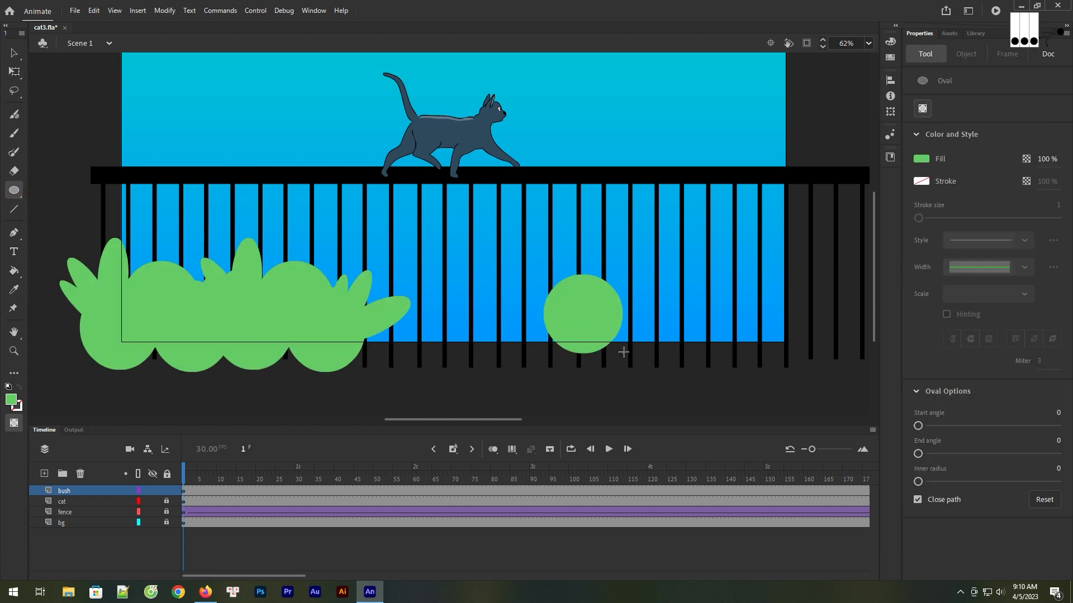
{"action": "key", "text": "ctrl+z"}
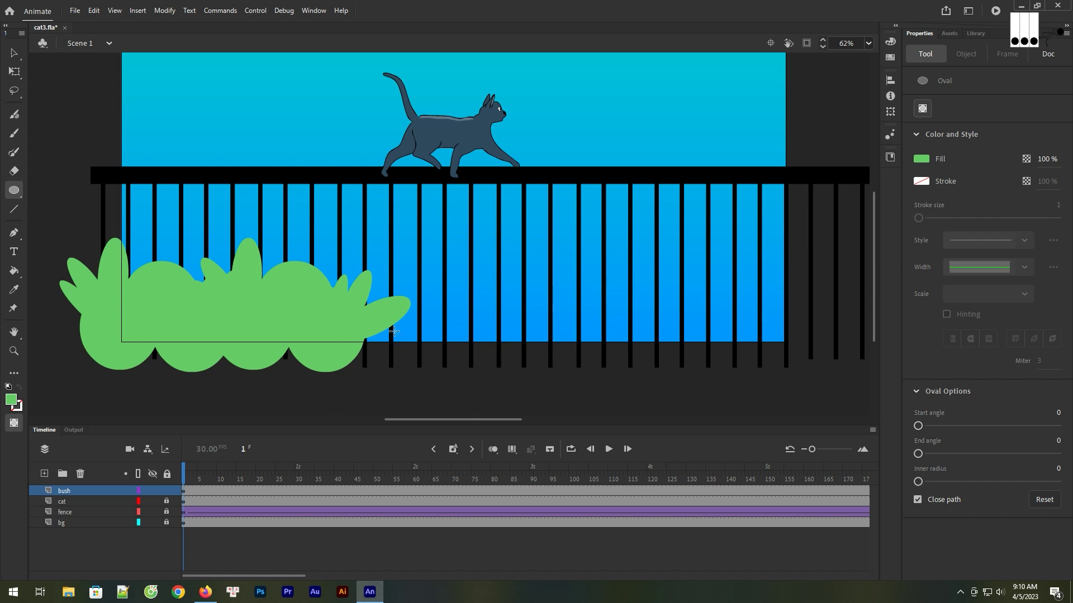
{"action": "left_click", "coordinate": [12, 399]}
{"action": "left_click", "coordinate": [211, 421]}
{"action": "left_click", "coordinate": [560, 263]}
{"action": "left_click", "coordinate": [719, 229]}
{"action": "left_click_drag", "start_coordinate": [467, 270], "coordinate": [561, 360]}
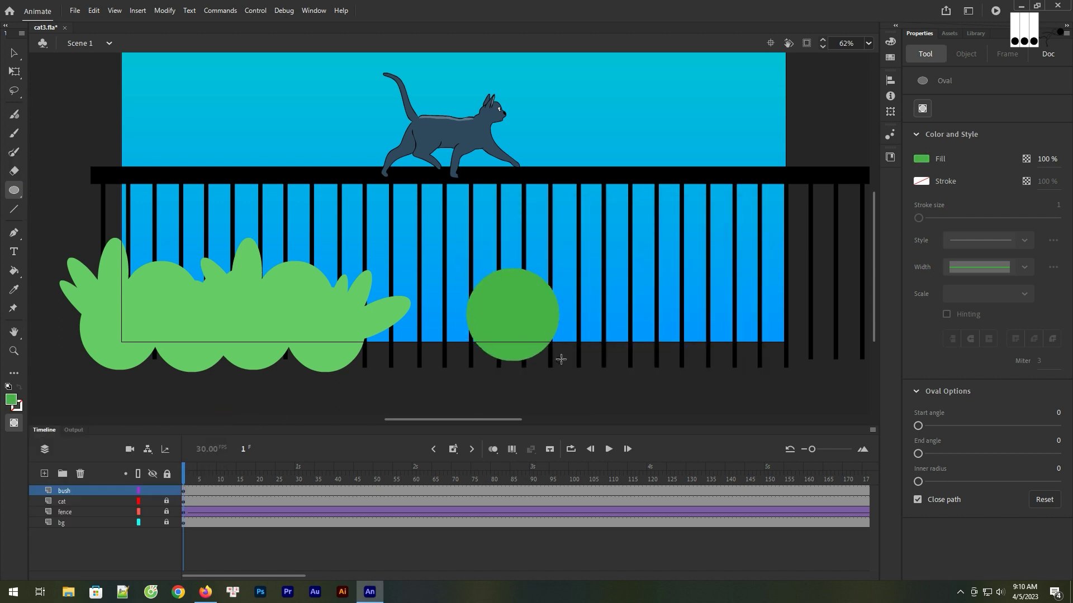
Step: Duplicate and resize the dark green circle into a cluster of overlapping circles forming a rounded bush
{"action": "key", "text": "v"}
{"action": "left_click_drag", "start_coordinate": [534, 318], "coordinate": [585, 292]}
{"action": "left_click", "coordinate": [14, 71]}
{"action": "left_click_drag", "start_coordinate": [620, 334], "coordinate": [513, 282]}
{"action": "left_click", "coordinate": [571, 370]}
{"action": "left_click_drag", "start_coordinate": [541, 330], "coordinate": [609, 331]}
{"action": "left_click", "coordinate": [639, 376]}
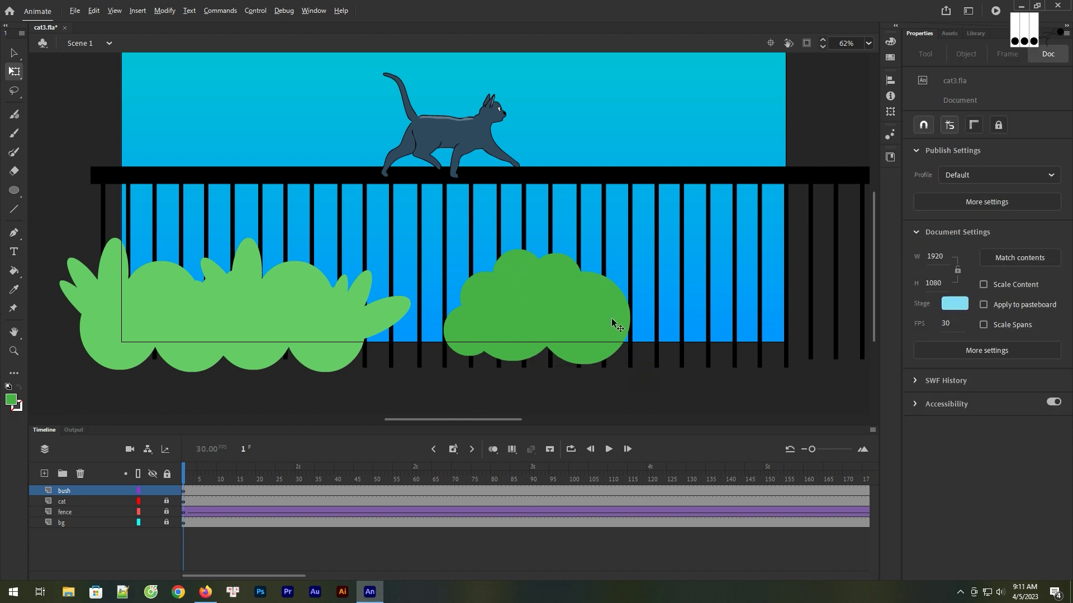
Step: Extend the dark green bush with more circle copies to the stage's right edge, and select the light green bush
{"action": "left_click_drag", "start_coordinate": [546, 319], "coordinate": [615, 318]}
{"action": "left_click_drag", "start_coordinate": [686, 320], "coordinate": [745, 324]}
{"action": "left_click_drag", "start_coordinate": [557, 263], "coordinate": [776, 342]}
{"action": "left_click", "coordinate": [606, 401]}
{"action": "left_click", "coordinate": [407, 307]}
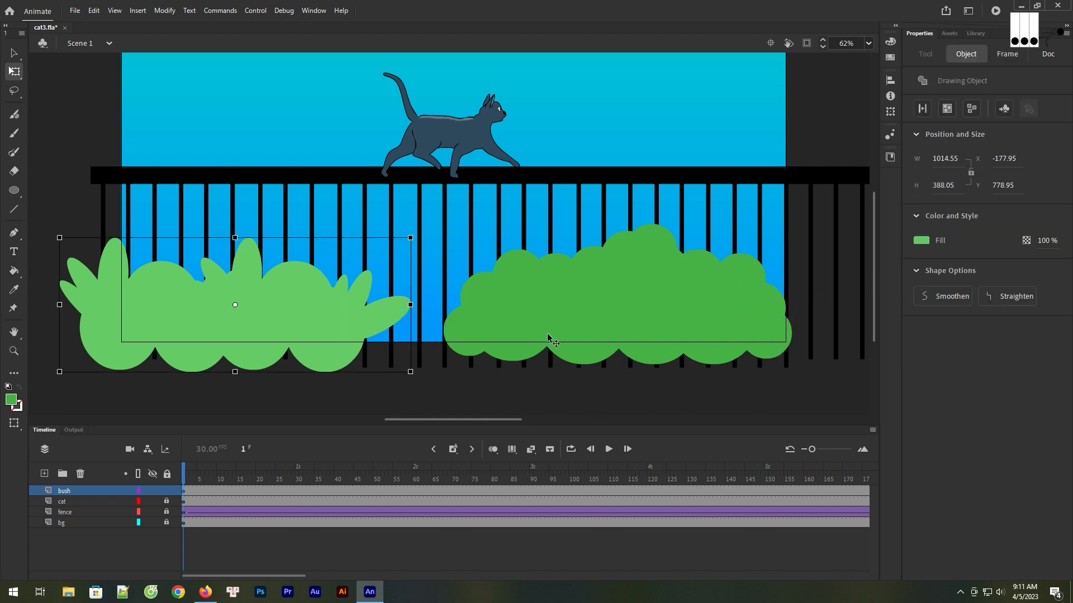
Step: Select the whole cluster of dark green circles and convert it into a single drawing object
{"action": "left_click", "coordinate": [606, 379]}
{"action": "left_click", "coordinate": [665, 292]}
{"action": "left_click_drag", "start_coordinate": [816, 395], "coordinate": [435, 222]}
{"action": "left_click", "coordinate": [947, 111]}
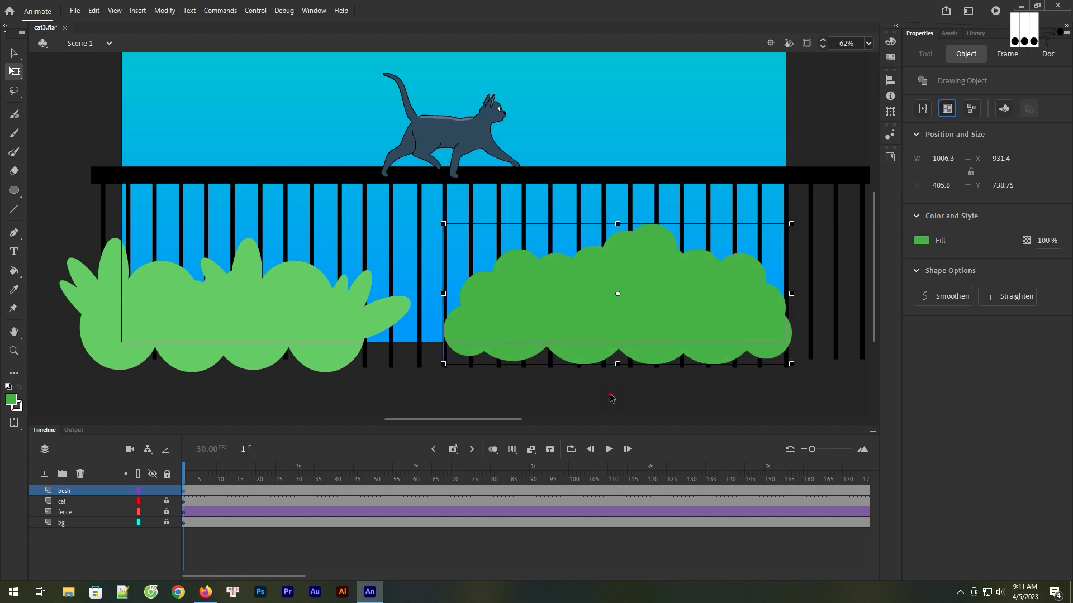
{"action": "left_click", "coordinate": [611, 398]}
Step: Draw a narrow vertical dark green oval about 58 by 149 px and place it as a leaf on the dark bush's upper-left edge
{"action": "left_click", "coordinate": [14, 404]}
{"action": "left_click", "coordinate": [14, 190]}
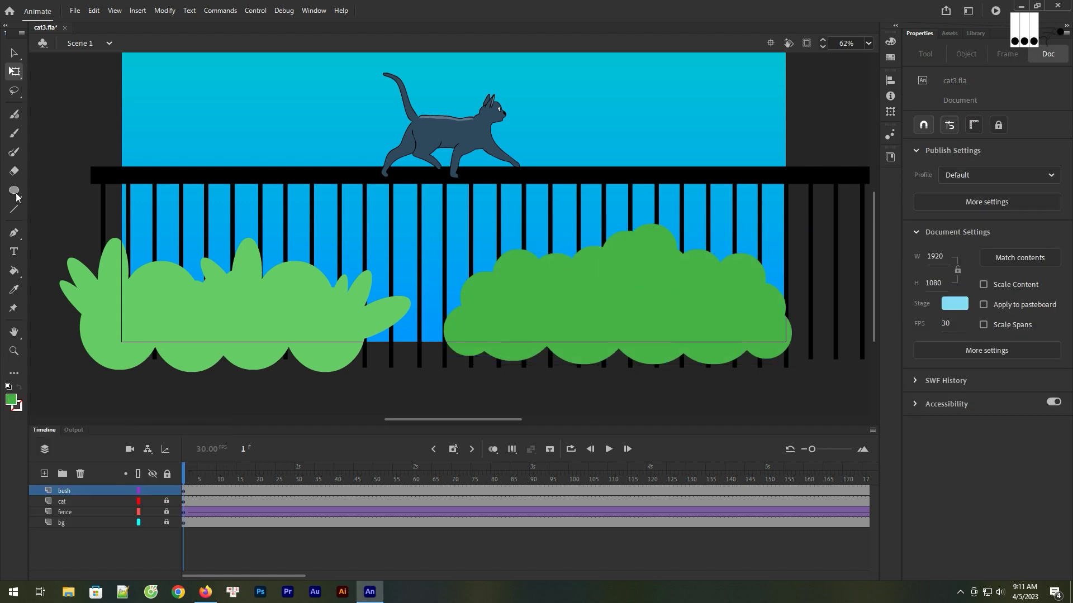
{"action": "left_click_drag", "start_coordinate": [534, 370], "coordinate": [554, 407]}
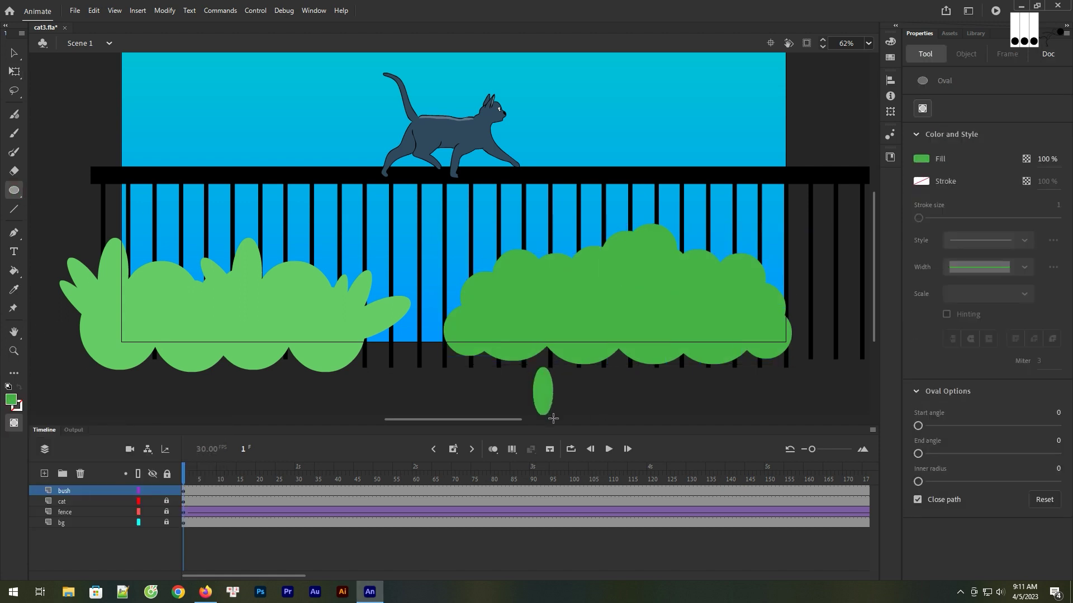
{"action": "left_click", "coordinate": [14, 53]}
{"action": "left_click_drag", "start_coordinate": [544, 402], "coordinate": [476, 272]}
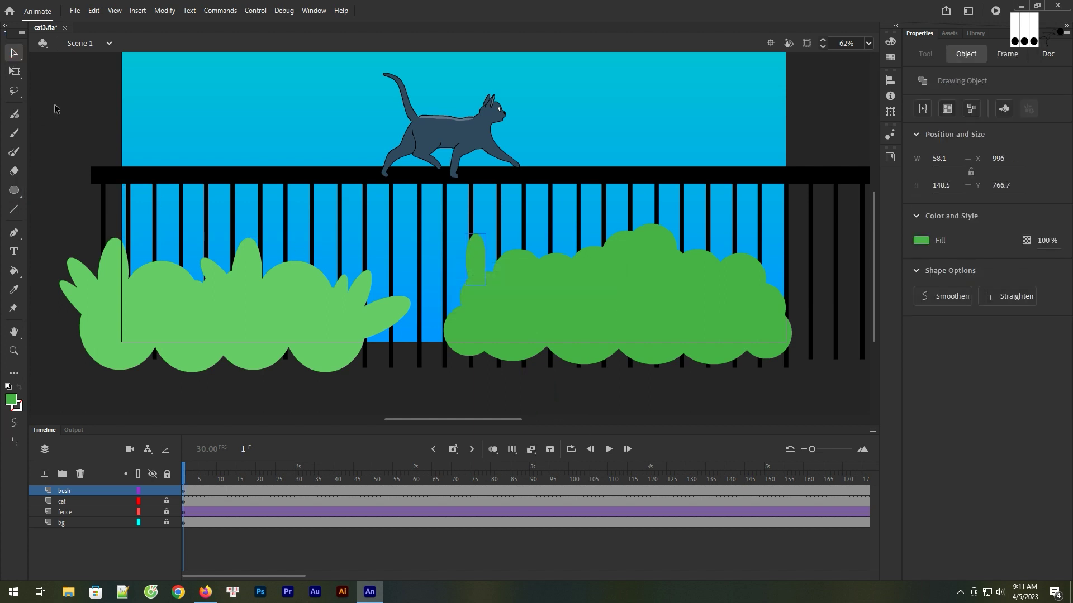
Step: Set the leaf's pivot at its base, then rotate and duplicate it into several leaves along the dark green bush's edge
{"action": "key", "text": "q"}
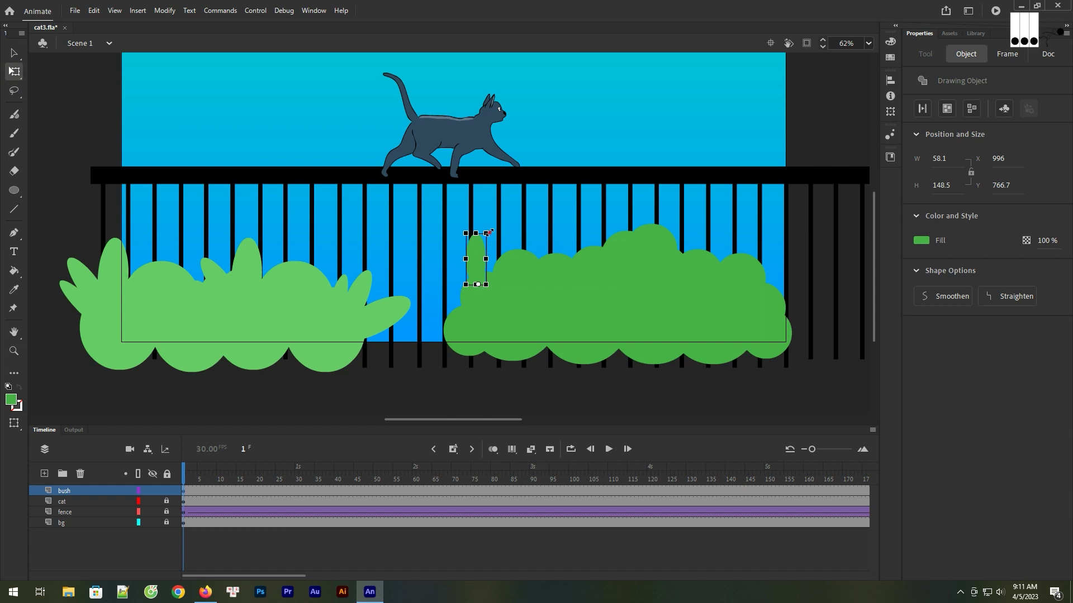
{"action": "left_click_drag", "start_coordinate": [465, 232], "coordinate": [591, 215]}
{"action": "left_click", "coordinate": [497, 231]}
{"action": "left_click", "coordinate": [528, 230]}
{"action": "left_click_drag", "start_coordinate": [564, 258], "coordinate": [551, 273]}
{"action": "left_click", "coordinate": [553, 304]}
Step: Move the whole dark green bush with its leaves onto the light green bush and enlarge it to about 1106 by 470 px
{"action": "left_click_drag", "start_coordinate": [813, 414], "coordinate": [435, 208]}
{"action": "left_click_drag", "start_coordinate": [596, 297], "coordinate": [243, 283]}
{"action": "left_click_drag", "start_coordinate": [439, 349], "coordinate": [469, 372]}
Step: Send the dark green bush behind the light green bush
{"action": "right_click", "coordinate": [195, 231]}
{"action": "mouse_move", "coordinate": [314, 438]}
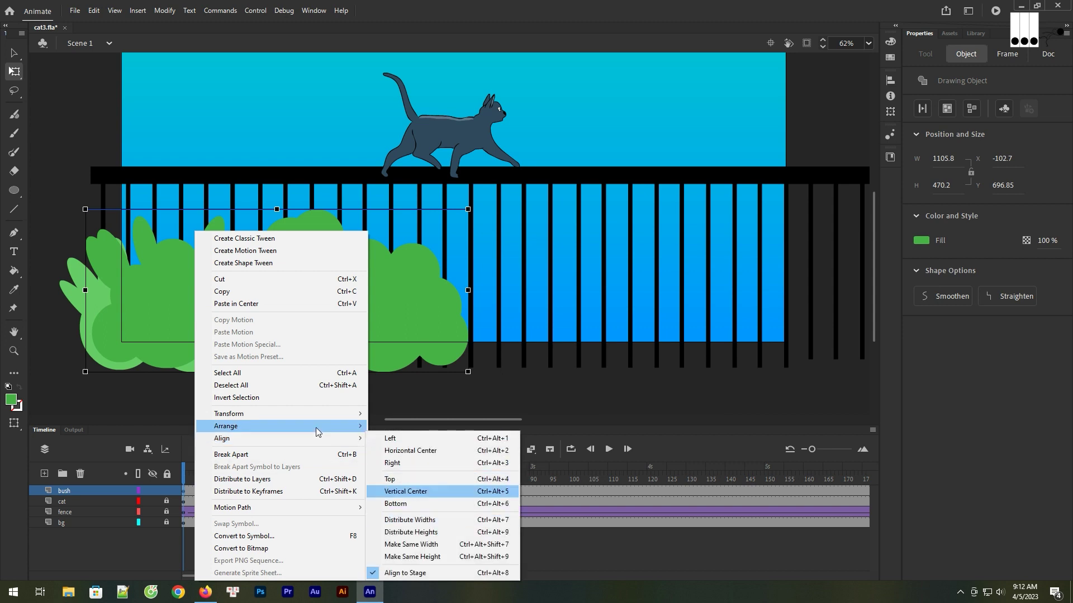
{"action": "mouse_move", "coordinate": [352, 427]}
{"action": "left_click", "coordinate": [402, 451]}
{"action": "left_click", "coordinate": [300, 402]}
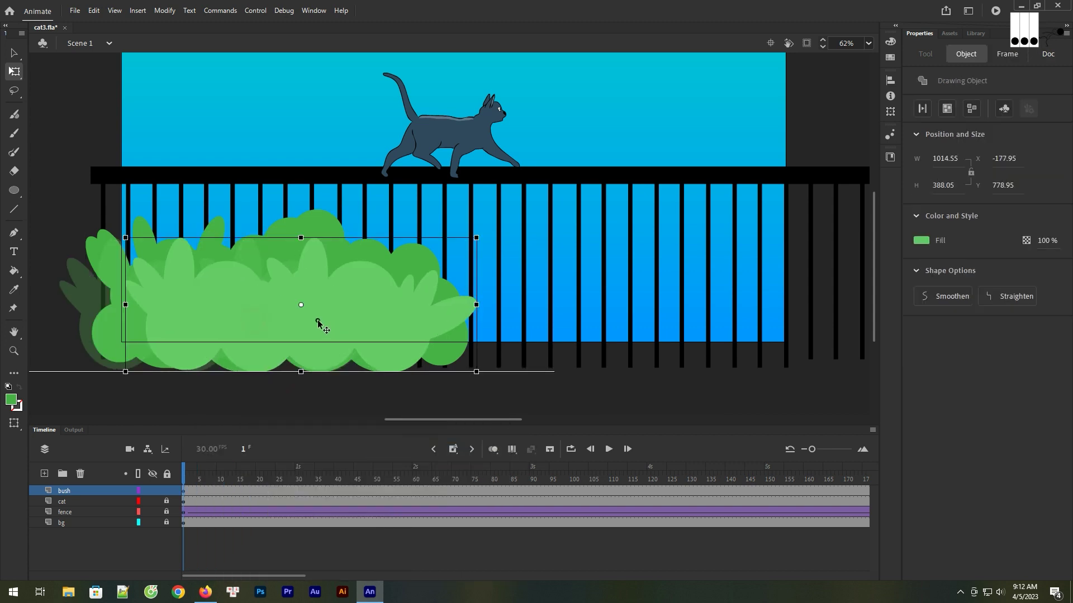
Step: Reposition the light green bush so it sits centred in front of the dark green bush
{"action": "left_click", "coordinate": [304, 307]}
{"action": "left_click", "coordinate": [523, 371]}
{"action": "left_click", "coordinate": [302, 236]}
{"action": "left_click", "coordinate": [373, 313]}
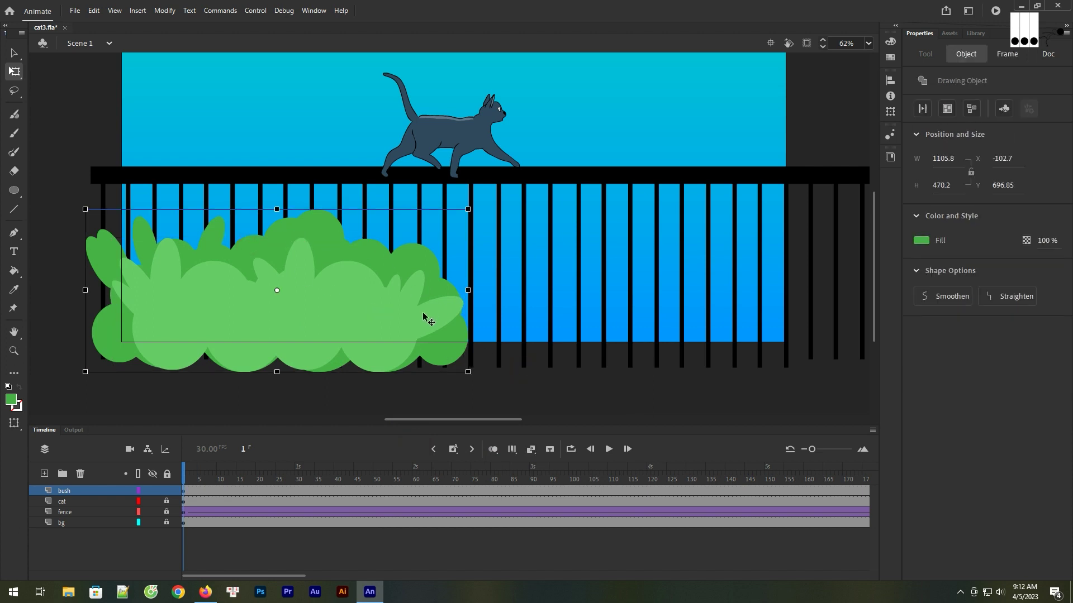
Step: Try to extend the hedge by duplicating both overlapping bushes to the right, and undo the changes
{"action": "key", "text": "ctrl+minus"}
{"action": "left_click_drag", "start_coordinate": [488, 336], "coordinate": [251, 232]}
{"action": "left_click_drag", "start_coordinate": [404, 272], "coordinate": [472, 284]}
{"action": "left_click_drag", "start_coordinate": [465, 234], "coordinate": [465, 226]}
{"action": "left_click", "coordinate": [486, 359]}
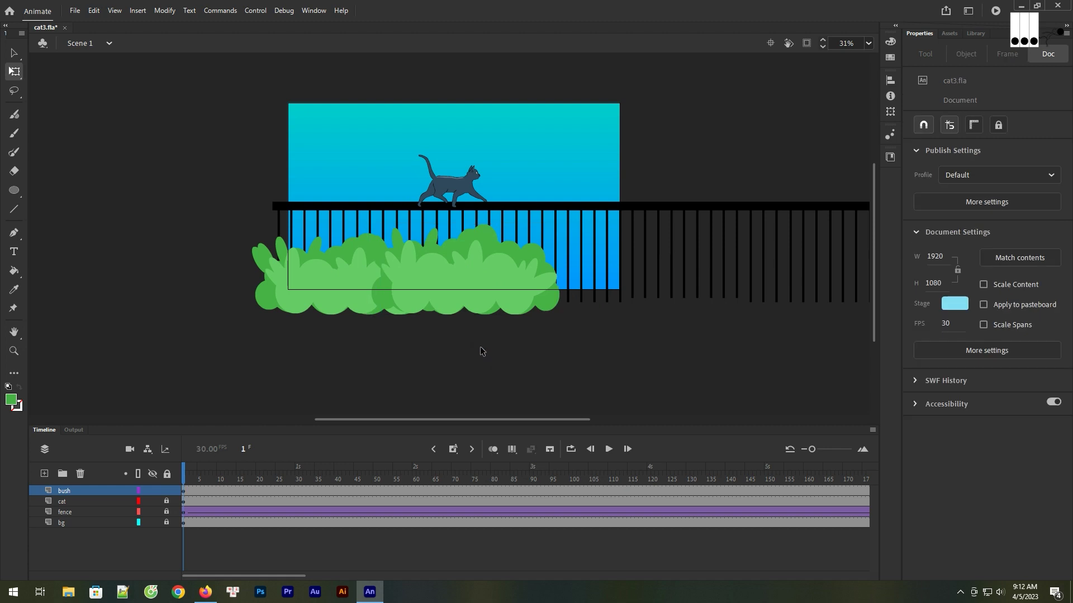
{"action": "key", "text": "ctrl+z"}
{"action": "key", "text": "ctrl+z"}
{"action": "key", "text": "ctrl+z"}
{"action": "key", "text": "ctrl+z"}
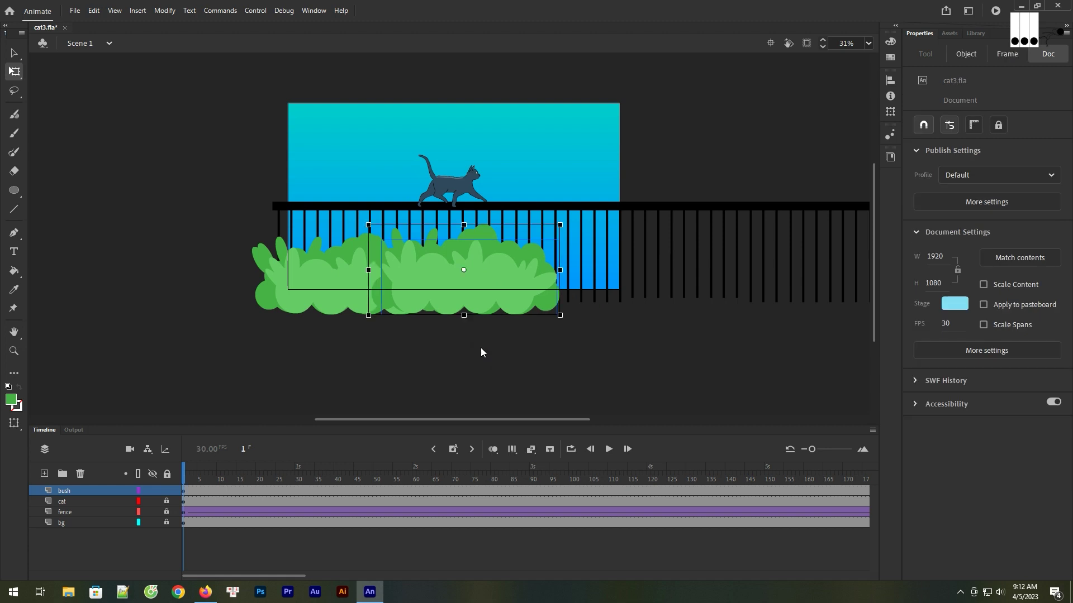
Step: Move the light green bush below the stage and duplicate it into a row about 2499 px wide, varying the overlapping copies
{"action": "left_click", "coordinate": [498, 344]}
{"action": "left_click_drag", "start_coordinate": [387, 294], "coordinate": [467, 377]}
{"action": "left_click_drag", "start_coordinate": [611, 374], "coordinate": [297, 366]}
{"action": "left_click_drag", "start_coordinate": [320, 362], "coordinate": [619, 365], "text": "alt"}
{"action": "left_click_drag", "start_coordinate": [552, 359], "coordinate": [636, 360]}
{"action": "left_click_drag", "start_coordinate": [830, 363], "coordinate": [321, 351]}
{"action": "left_click_drag", "start_coordinate": [530, 367], "coordinate": [591, 364]}
{"action": "left_click", "coordinate": [759, 378]}
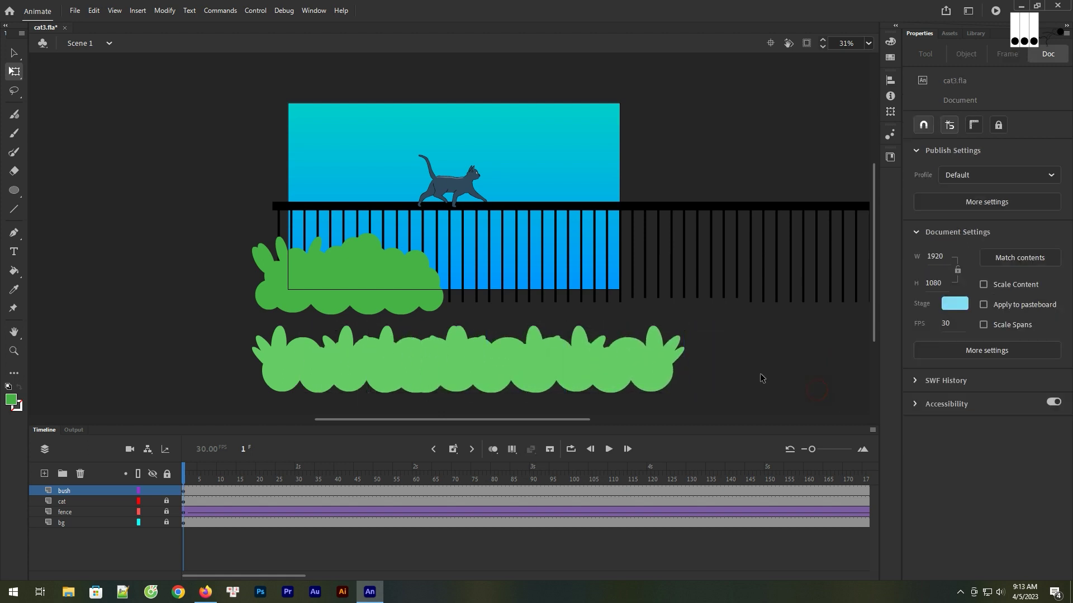
Step: Duplicate the dark green bush to the right, then extend both the light and dark rows with copies to the left
{"action": "left_click_drag", "start_coordinate": [383, 278], "coordinate": [612, 288]}
{"action": "left_click_drag", "start_coordinate": [745, 360], "coordinate": [486, 412]}
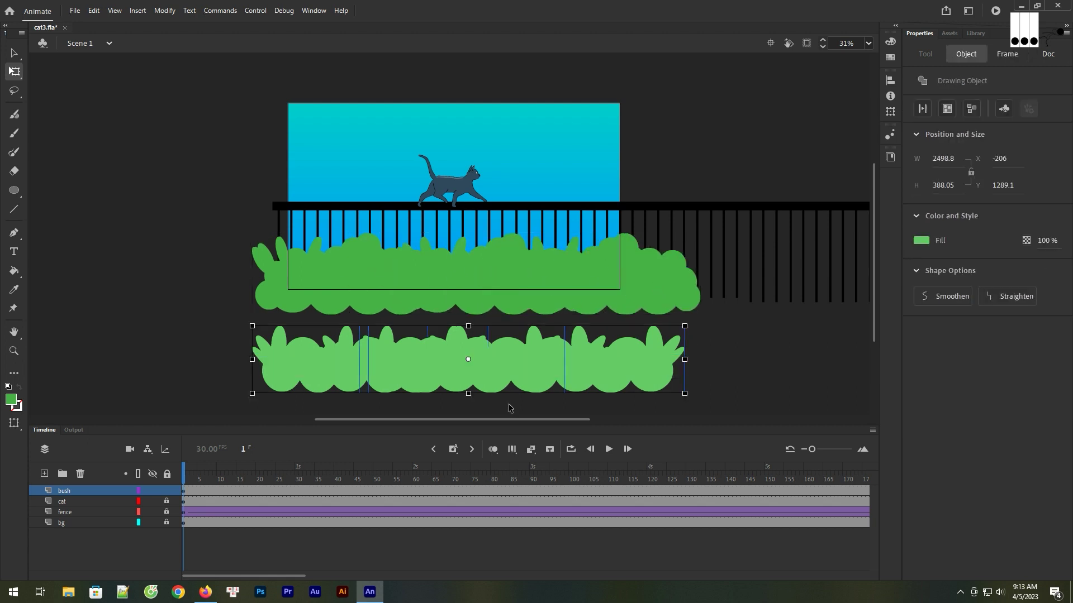
{"action": "left_click_drag", "start_coordinate": [626, 376], "coordinate": [363, 367]}
{"action": "left_click", "coordinate": [418, 288]}
{"action": "left_click_drag", "start_coordinate": [779, 268], "coordinate": [247, 283]}
{"action": "left_click_drag", "start_coordinate": [661, 292], "coordinate": [333, 287]}
Step: Merge each row into a single drawing object, shift the dark row right and move the light row up over it
{"action": "left_click_drag", "start_coordinate": [289, 317], "coordinate": [457, 319]}
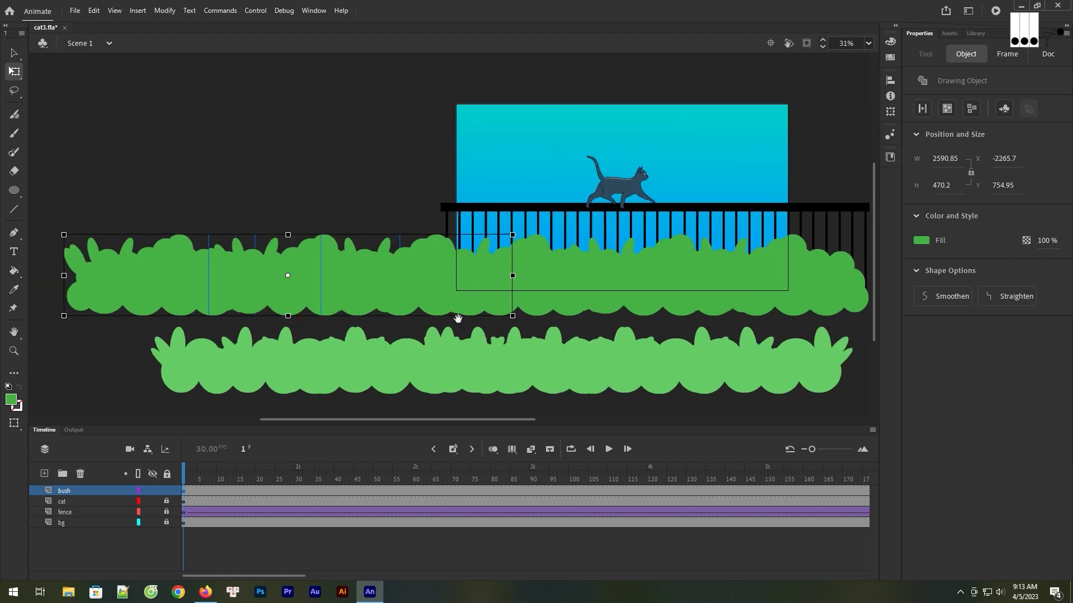
{"action": "left_click_drag", "start_coordinate": [844, 390], "coordinate": [132, 324]}
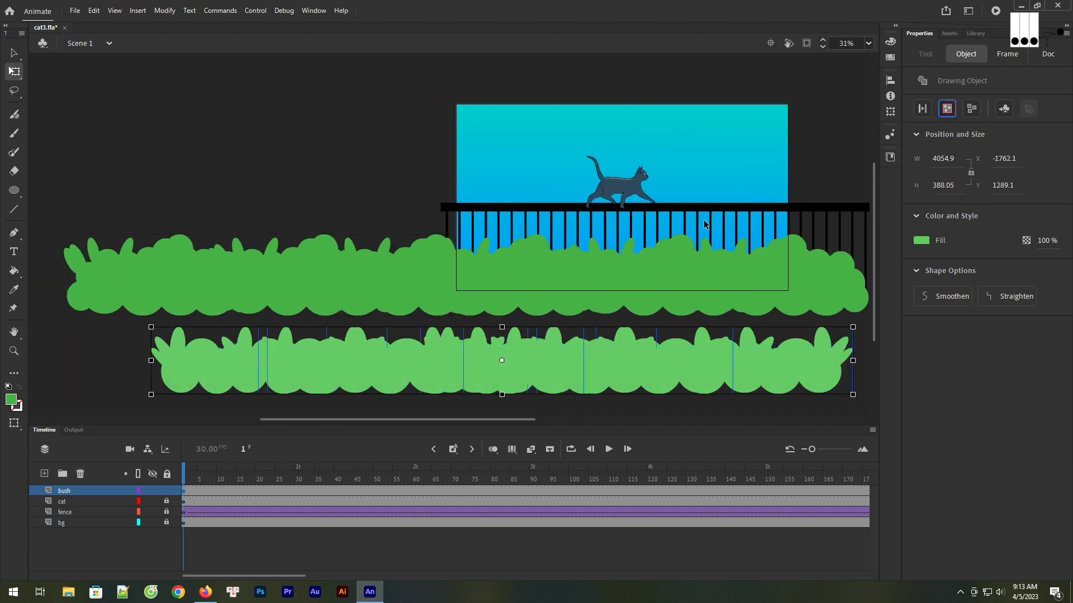
{"action": "mouse_move", "coordinate": [572, 387]}
{"action": "left_mouse_down"}
{"action": "mouse_move", "coordinate": [558, 342]}
{"action": "mouse_move", "coordinate": [554, 397]}
{"action": "left_mouse_up"}
{"action": "left_click_drag", "start_coordinate": [308, 273], "coordinate": [637, 272]}
{"action": "left_click_drag", "start_coordinate": [495, 375], "coordinate": [532, 295]}
Step: Send the long dark green bush row behind the light green row
{"action": "left_click", "coordinate": [444, 290]}
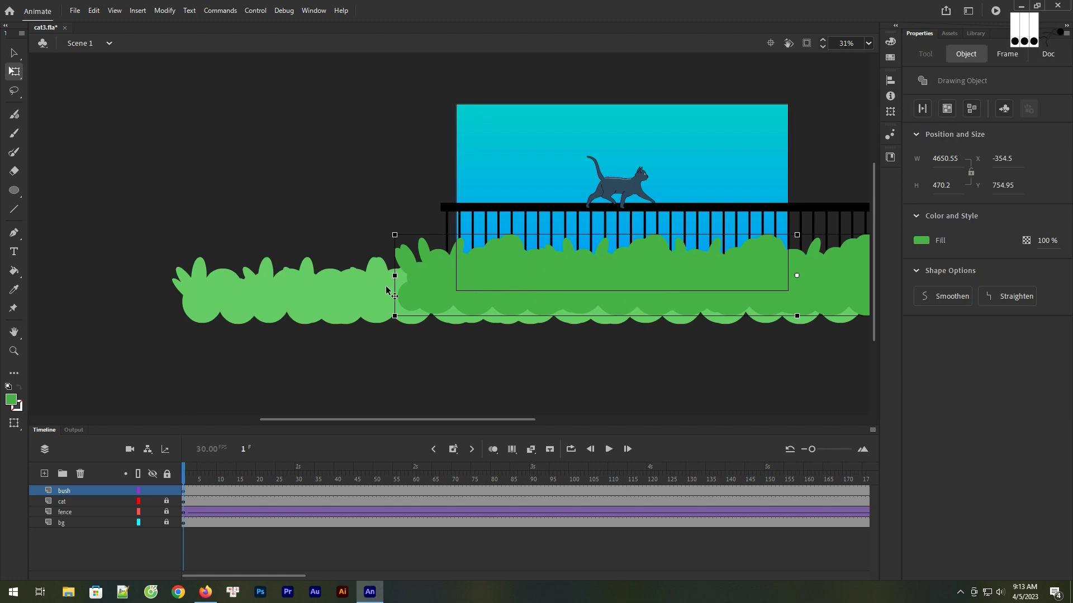
{"action": "right_click", "coordinate": [421, 282]}
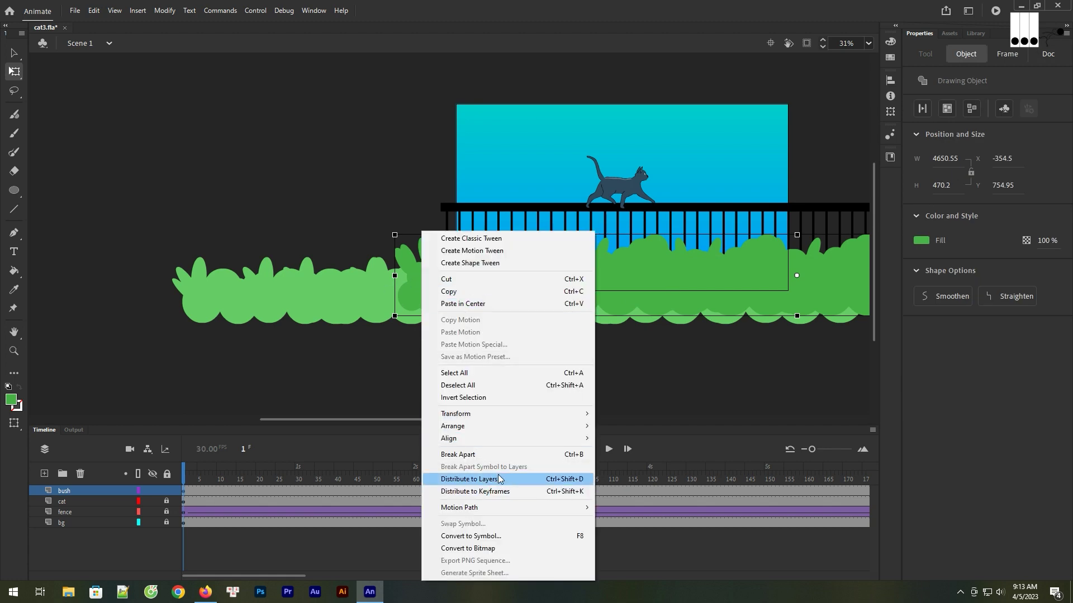
{"action": "mouse_move", "coordinate": [506, 426]}
{"action": "left_click", "coordinate": [637, 451]}
{"action": "left_click", "coordinate": [458, 359]}
Step: Shift the light green row up and to the right so its left end lines up with the dark green row's
{"action": "left_click_drag", "start_coordinate": [702, 371], "coordinate": [514, 395]}
{"action": "left_click_drag", "start_coordinate": [220, 336], "coordinate": [271, 328]}
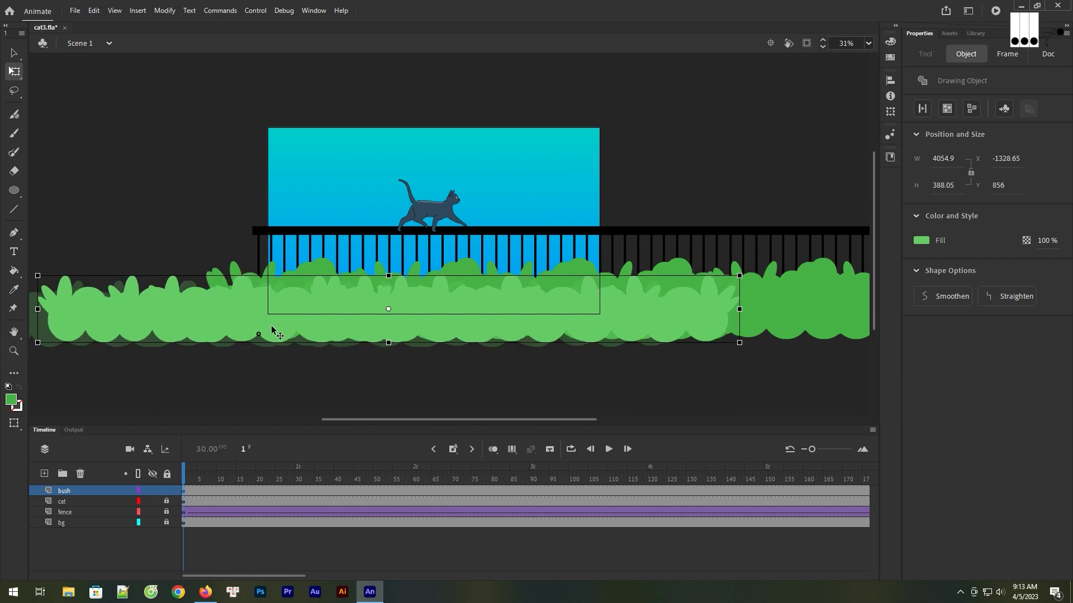
{"action": "left_click", "coordinate": [462, 354]}
{"action": "left_click_drag", "start_coordinate": [168, 316], "coordinate": [377, 310]}
{"action": "left_click", "coordinate": [444, 355]}
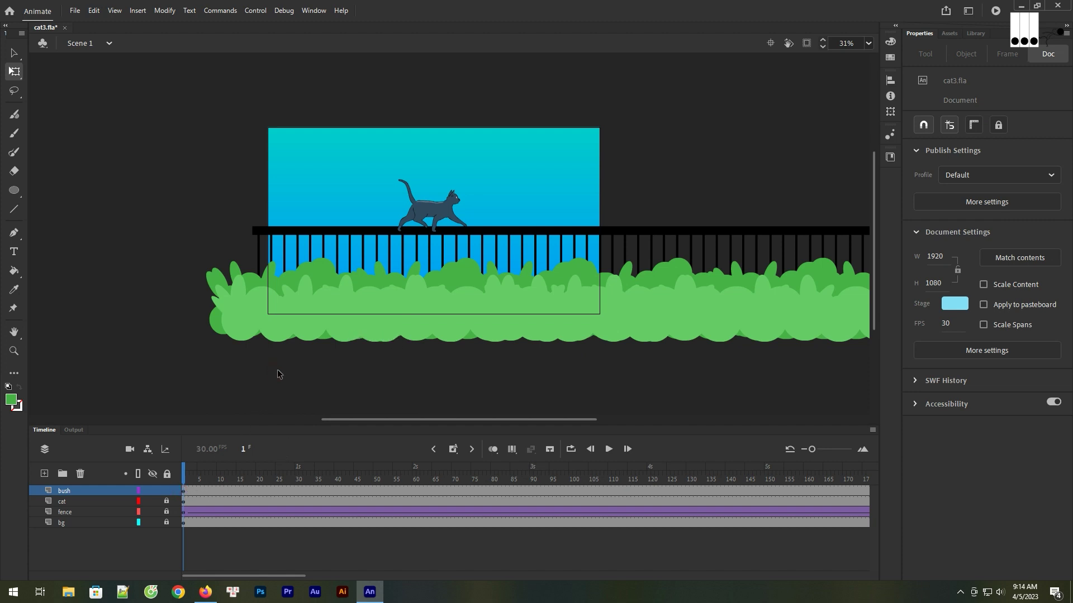
Step: Draw three small five-petal flowers side by side on the light green bush with the Fluid Brush in golden yellow
{"action": "left_click_drag", "start_coordinate": [193, 222], "coordinate": [426, 383]}
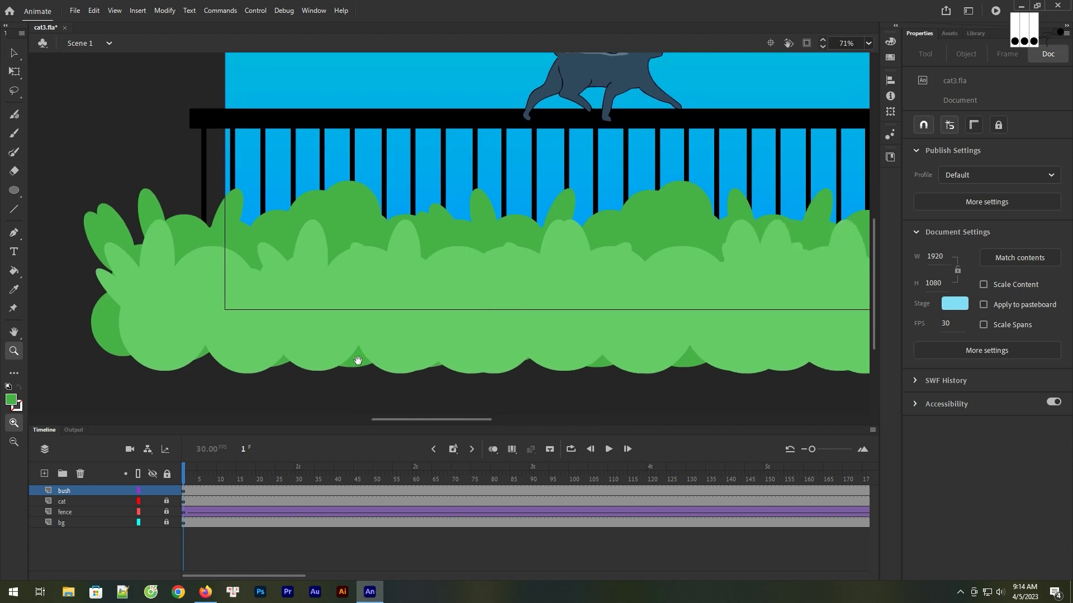
{"action": "left_click", "coordinate": [14, 114]}
{"action": "left_click", "coordinate": [11, 400]}
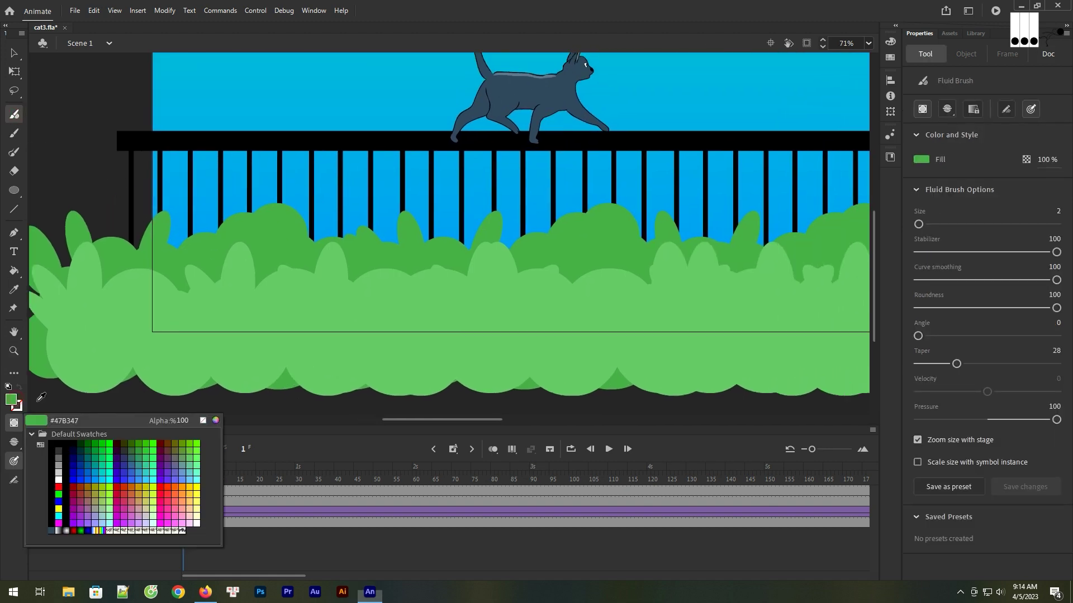
{"action": "left_click", "coordinate": [204, 491]}
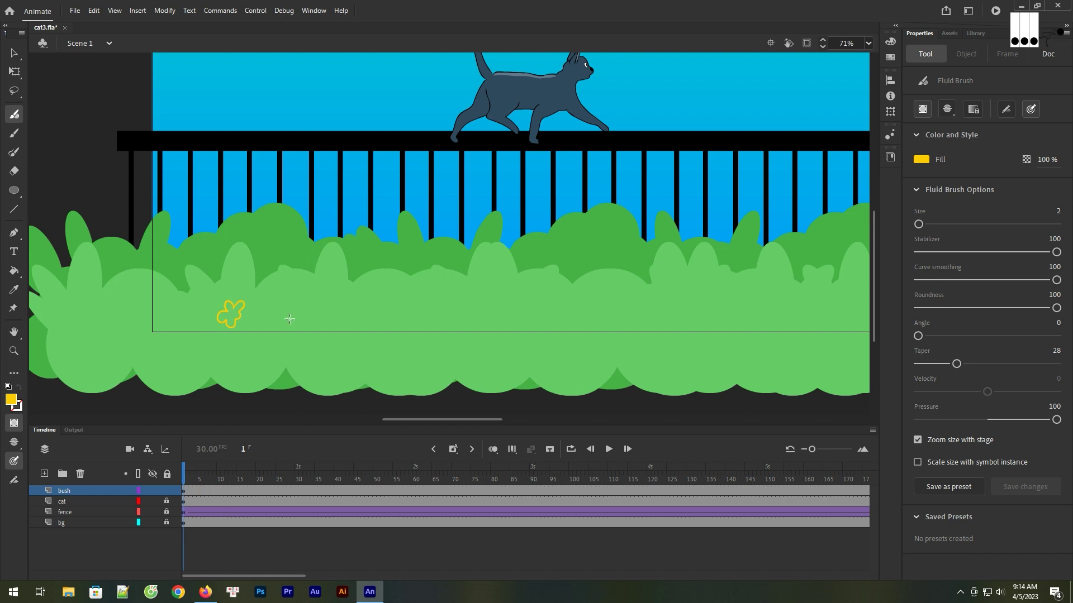
{"action": "key", "text": "z"}
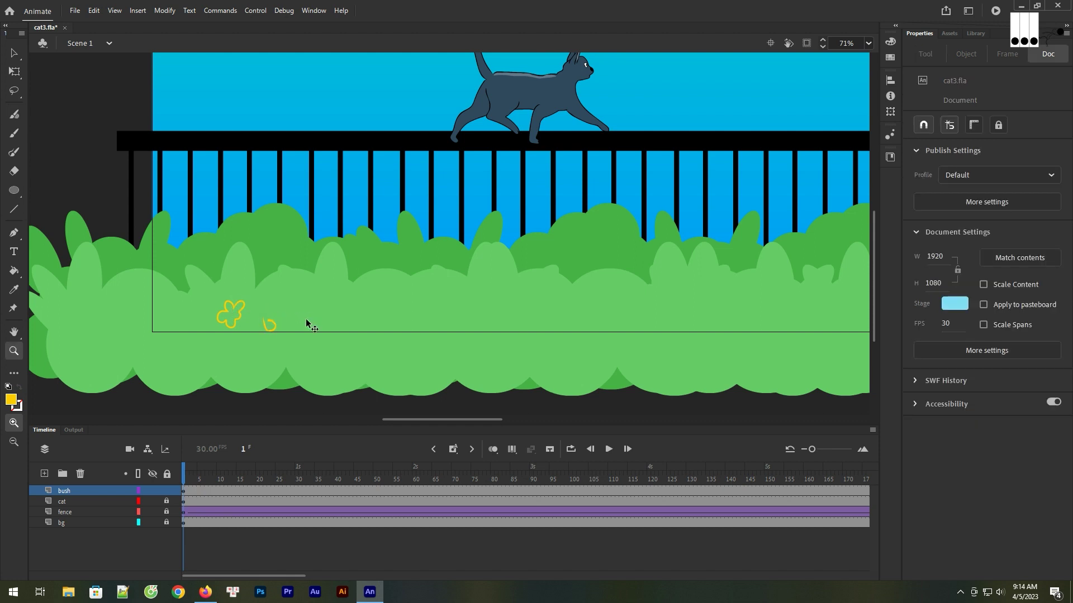
{"action": "left_click", "coordinate": [305, 322]}
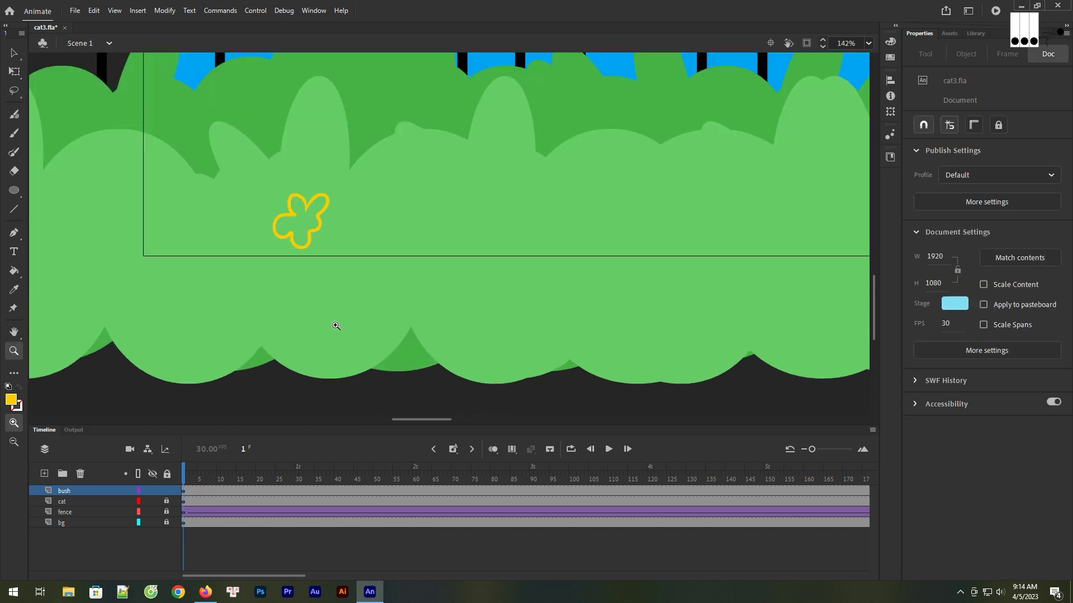
{"action": "left_click", "coordinate": [18, 117]}
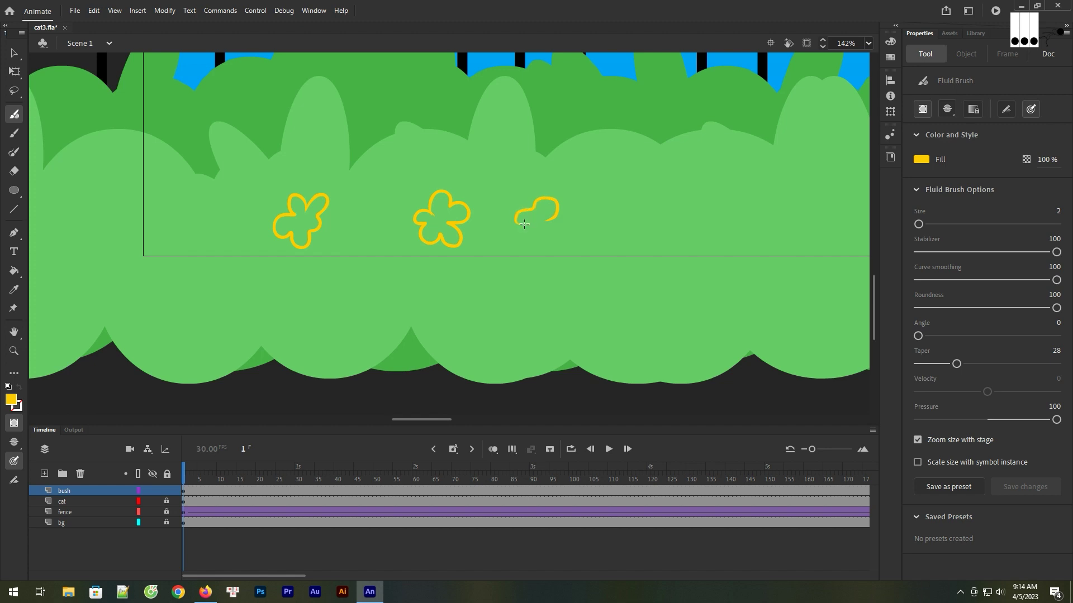
{"action": "left_click_drag", "start_coordinate": [544, 221], "coordinate": [556, 221]}
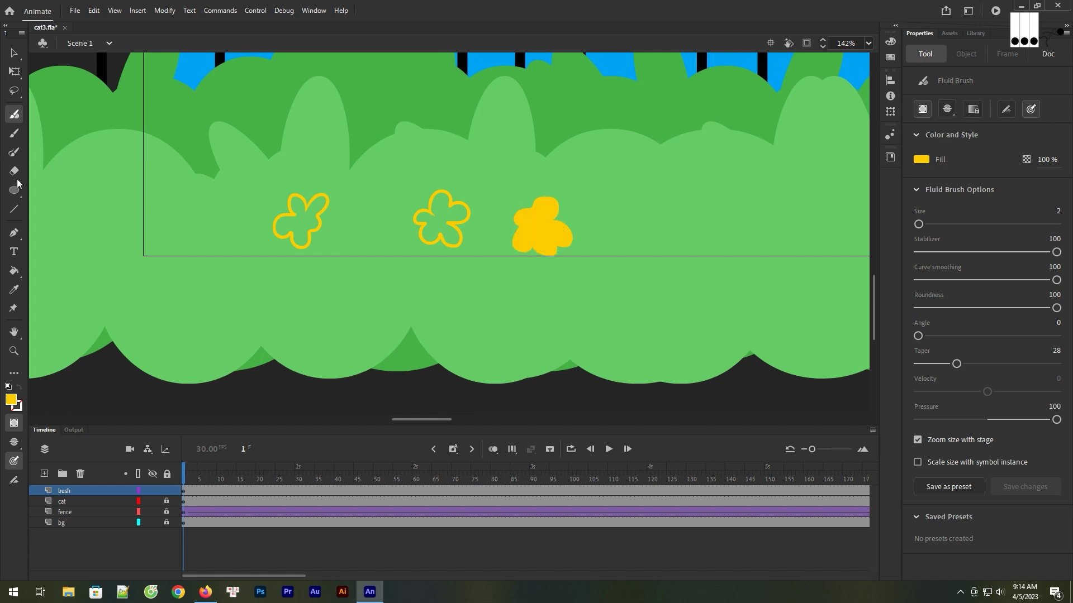
Step: Fill the middle flower with golden yellow, try to fill the left flower as well, and undo that last fill
{"action": "left_click", "coordinate": [15, 271]}
{"action": "left_click", "coordinate": [441, 227]}
{"action": "left_click", "coordinate": [307, 222]}
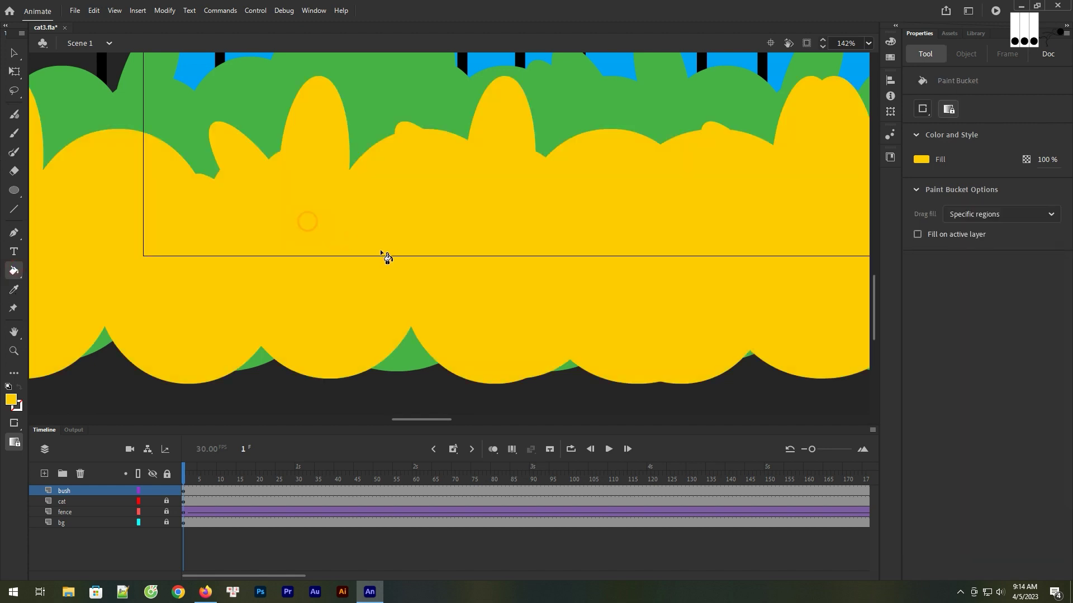
{"action": "key", "text": "ctrl+z"}
Step: Move the left flower outline below the bushes, break it apart into a plain shape and fill it with golden yellow
{"action": "key", "text": "v"}
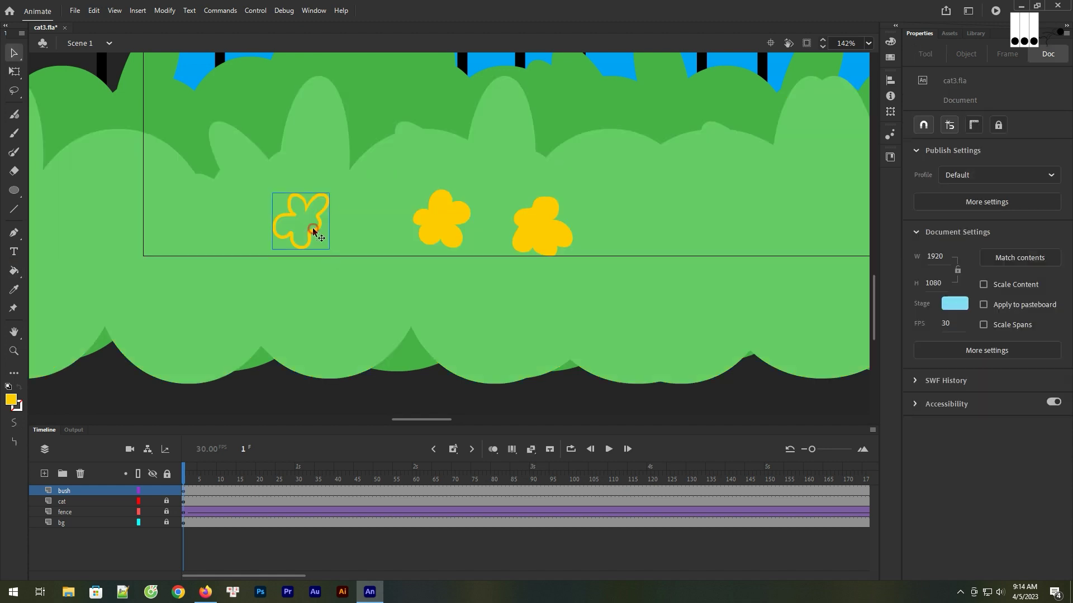
{"action": "left_click", "coordinate": [312, 232]}
{"action": "left_click", "coordinate": [928, 110]}
{"action": "left_click_drag", "start_coordinate": [318, 233], "coordinate": [328, 406]}
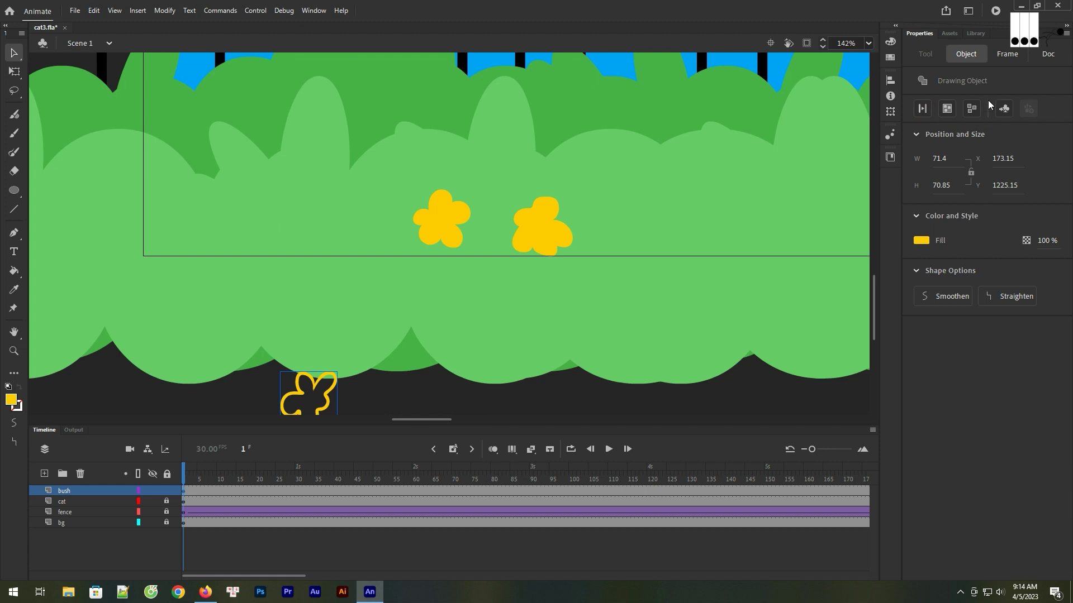
{"action": "left_click", "coordinate": [925, 111]}
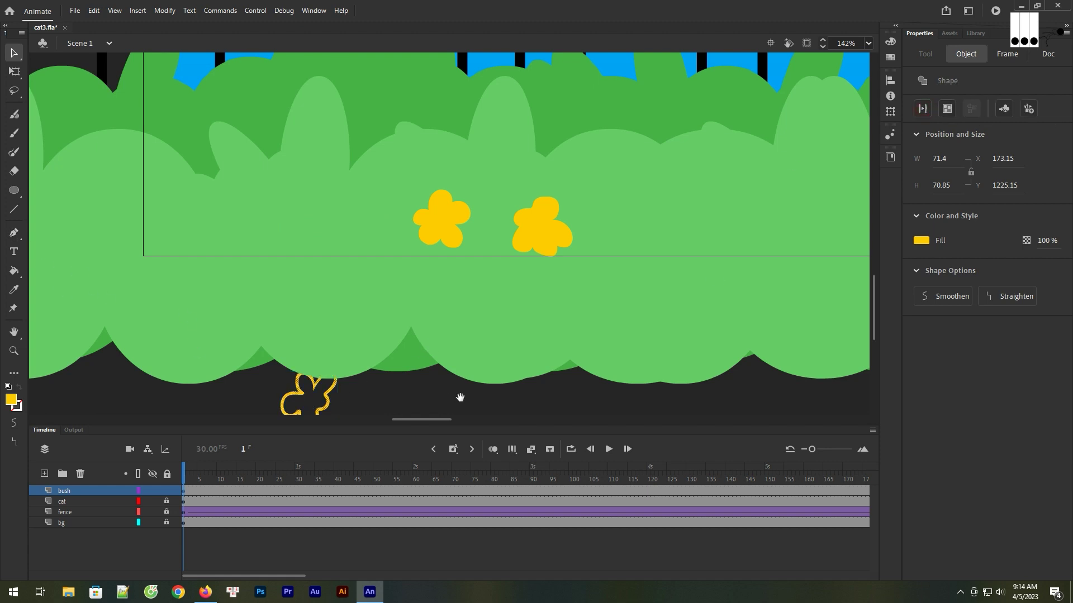
{"action": "left_click_drag", "start_coordinate": [460, 397], "coordinate": [432, 333]}
{"action": "left_click", "coordinate": [14, 270]}
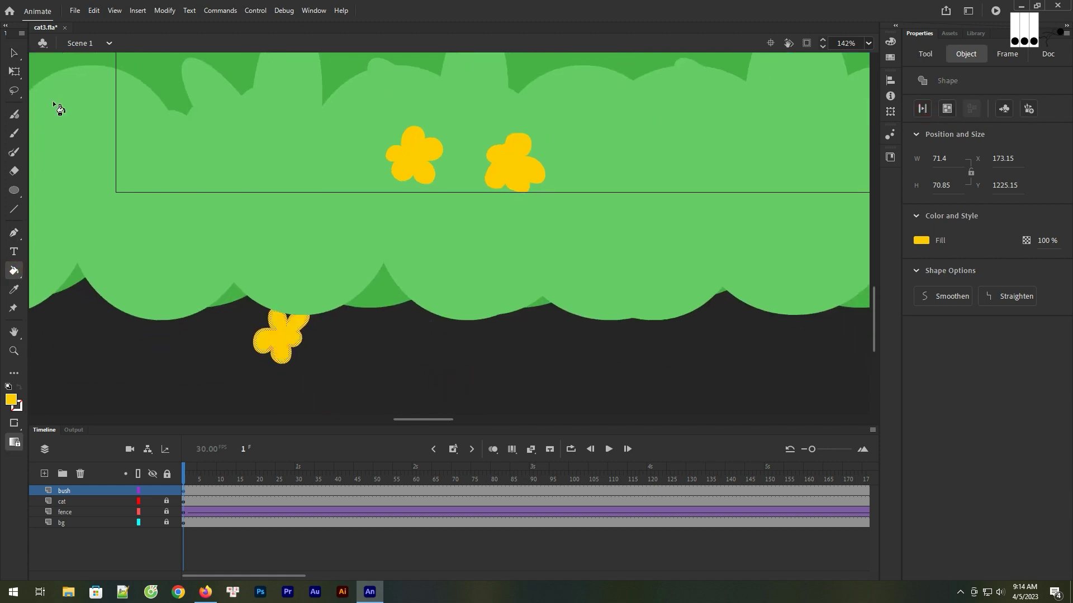
Step: Select the filled flower below the bushes and convert it into a drawing object
{"action": "key", "text": "v"}
{"action": "left_click", "coordinate": [413, 164]}
{"action": "left_click", "coordinate": [518, 177]}
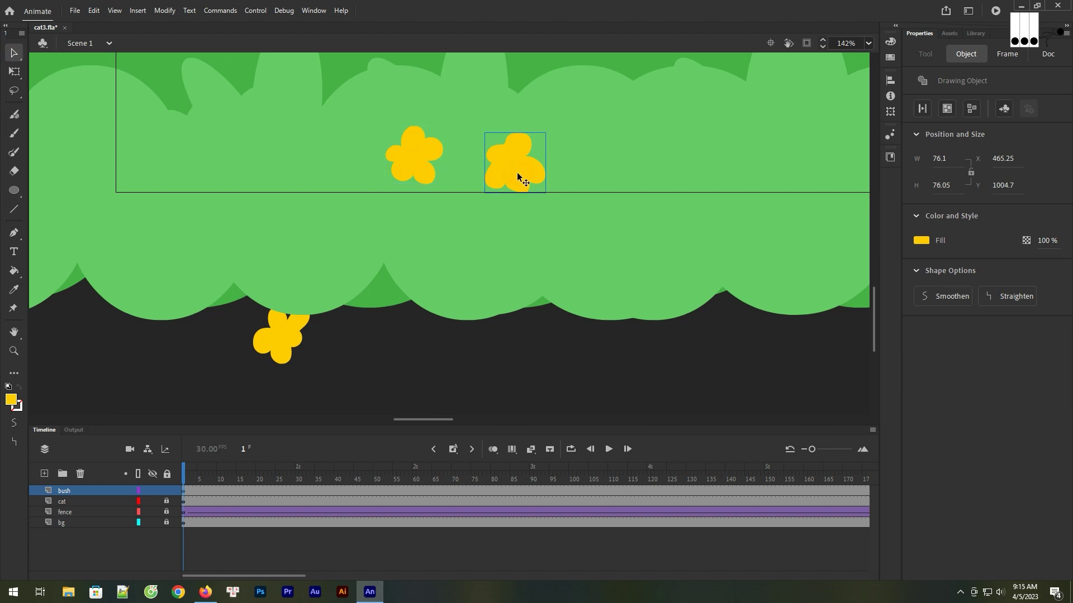
{"action": "left_click", "coordinate": [282, 335]}
{"action": "left_click_drag", "start_coordinate": [369, 340], "coordinate": [203, 360]}
{"action": "left_click", "coordinate": [276, 338]}
{"action": "left_click", "coordinate": [336, 362]}
{"action": "left_click", "coordinate": [285, 345]}
{"action": "left_click", "coordinate": [947, 109]}
{"action": "left_click", "coordinate": [338, 353]}
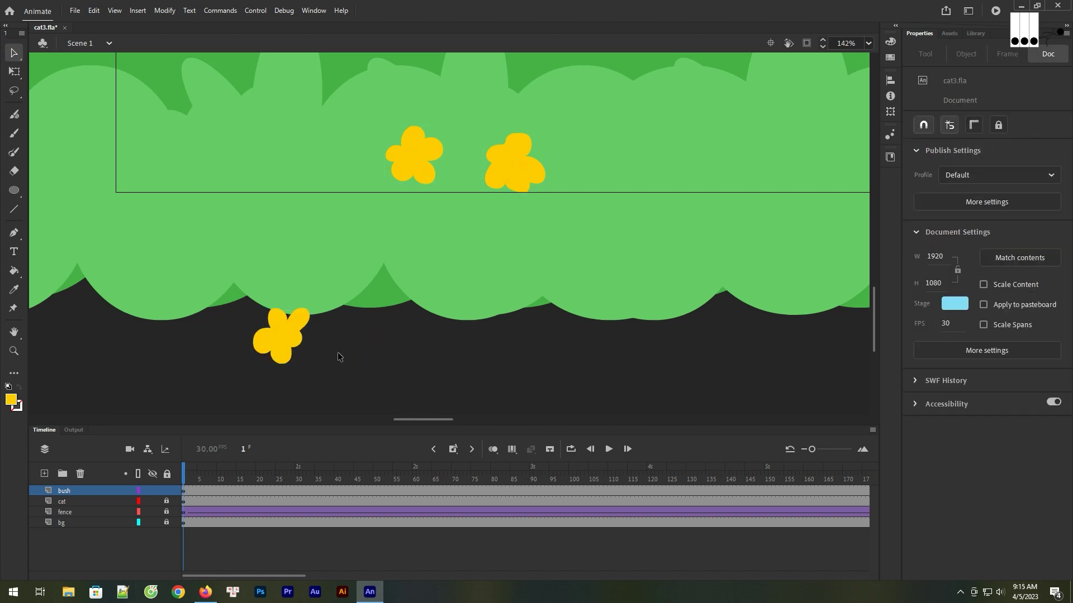
Step: Duplicate the yellow flowers and scatter the copies over the light and dark green bushes within the stage
{"action": "key", "text": "ctrl+minus"}
{"action": "left_click_drag", "start_coordinate": [535, 334], "coordinate": [474, 367]}
{"action": "left_click", "coordinate": [304, 324]}
{"action": "left_click_drag", "start_coordinate": [304, 322], "coordinate": [280, 167]}
{"action": "left_click_drag", "start_coordinate": [369, 235], "coordinate": [346, 173]}
{"action": "left_click_drag", "start_coordinate": [420, 239], "coordinate": [581, 224]}
{"action": "left_click_drag", "start_coordinate": [584, 224], "coordinate": [677, 171]}
{"action": "left_click_drag", "start_coordinate": [709, 261], "coordinate": [523, 322]}
{"action": "key", "text": "ctrl+minus"}
{"action": "key", "text": "ctrl+minus"}
{"action": "left_click", "coordinate": [456, 330]}
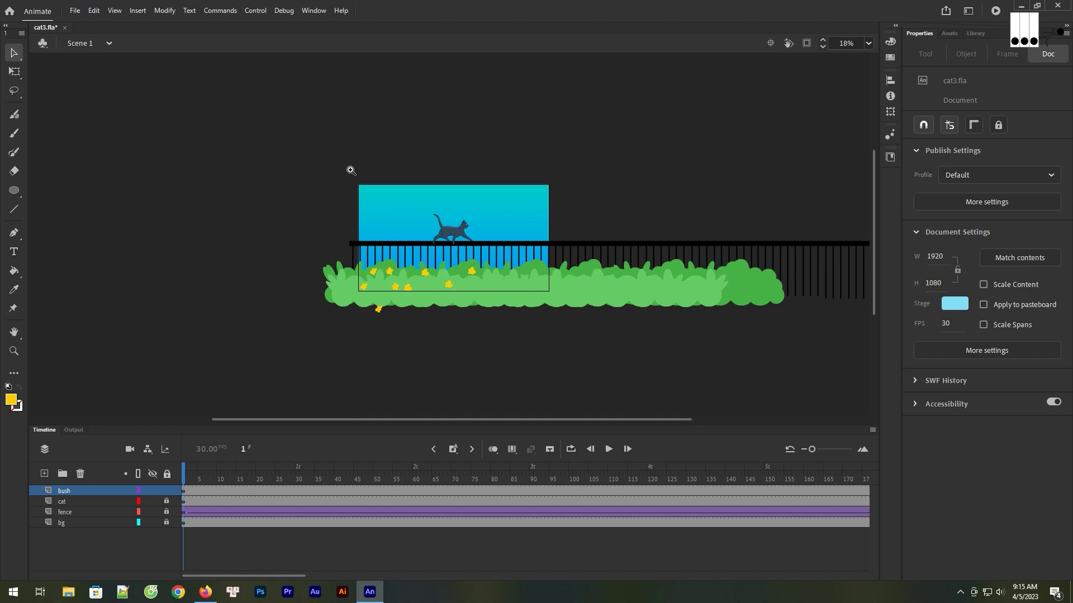
Step: Move the yellow flower lying below the hedge onto the light green bushes and place single flower copies farther right within the stage
{"action": "key", "text": "z"}
{"action": "left_click", "coordinate": [376, 192]}
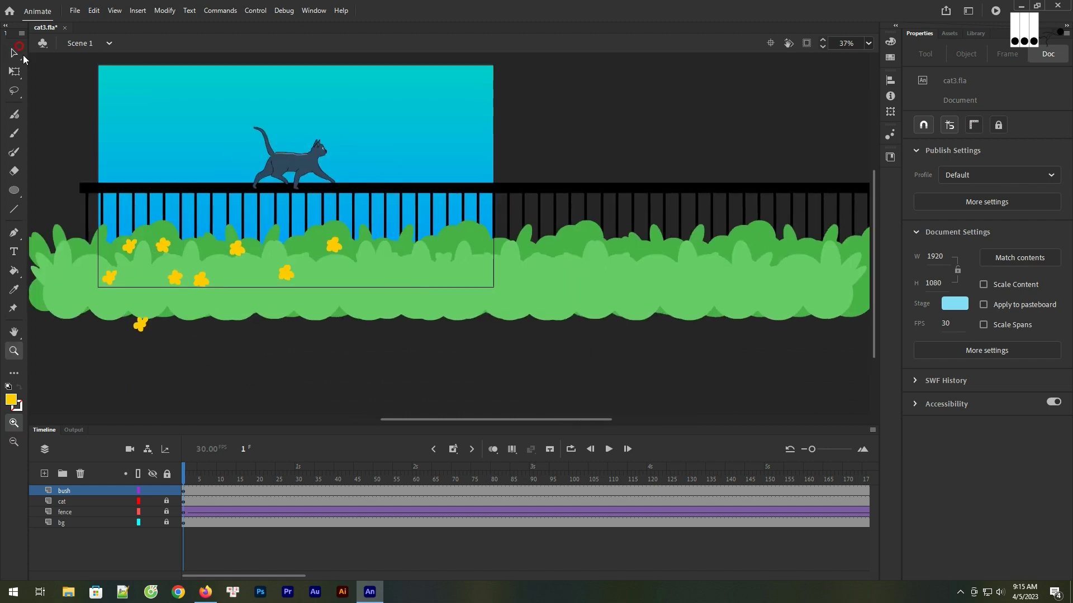
{"action": "left_click", "coordinate": [16, 53]}
{"action": "left_click_drag", "start_coordinate": [143, 324], "coordinate": [356, 279]}
{"action": "left_click_drag", "start_coordinate": [287, 271], "coordinate": [456, 247]}
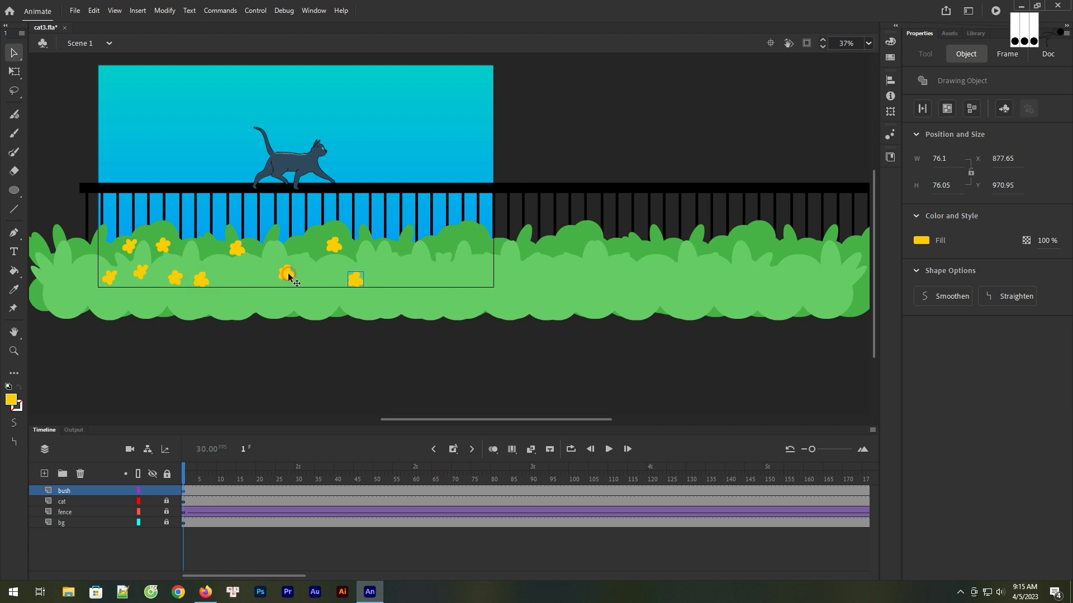
Step: Select a group of yellow flowers and duplicate it repeatedly along the hedge up to its right end
{"action": "double_click", "coordinate": [289, 275]}
{"action": "double_click", "coordinate": [399, 328]}
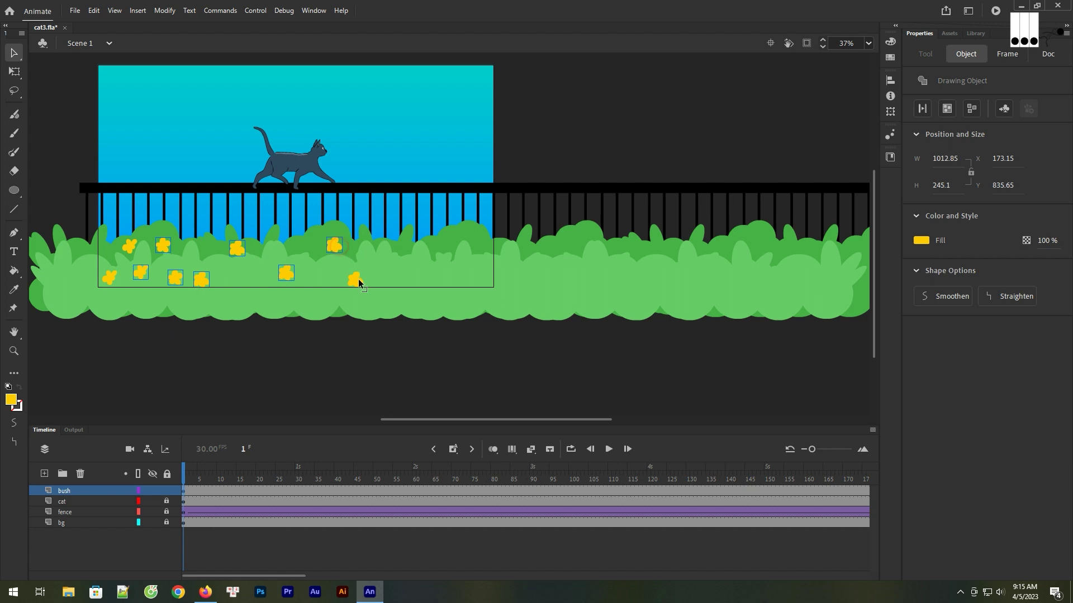
{"action": "left_click_drag", "start_coordinate": [288, 277], "coordinate": [523, 275]}
{"action": "left_click_drag", "start_coordinate": [371, 275], "coordinate": [653, 276]}
{"action": "left_click_drag", "start_coordinate": [699, 329], "coordinate": [553, 349]}
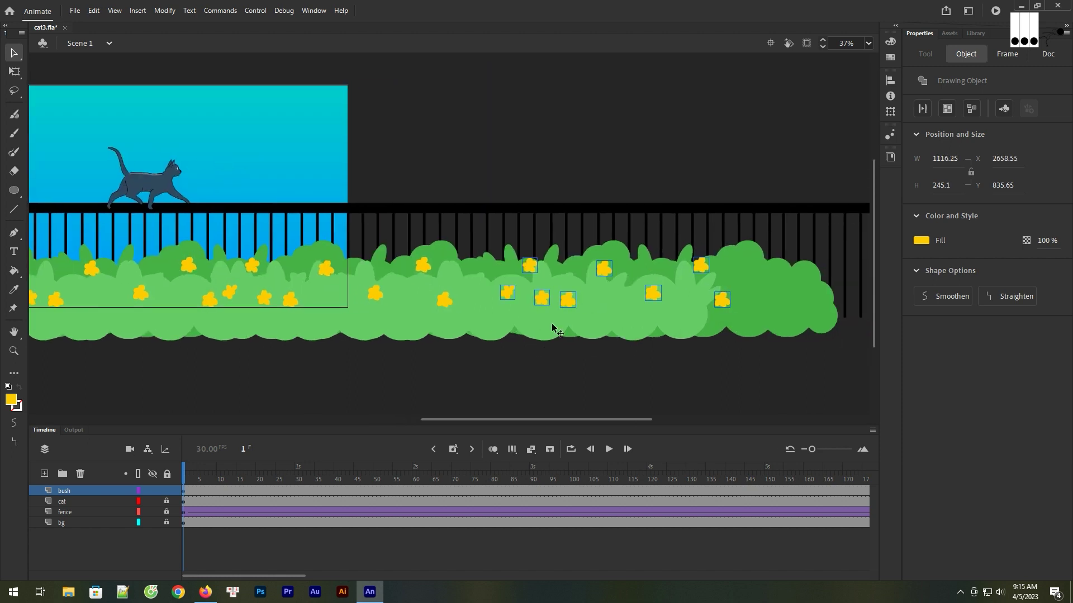
{"action": "left_click_drag", "start_coordinate": [568, 303], "coordinate": [643, 313]}
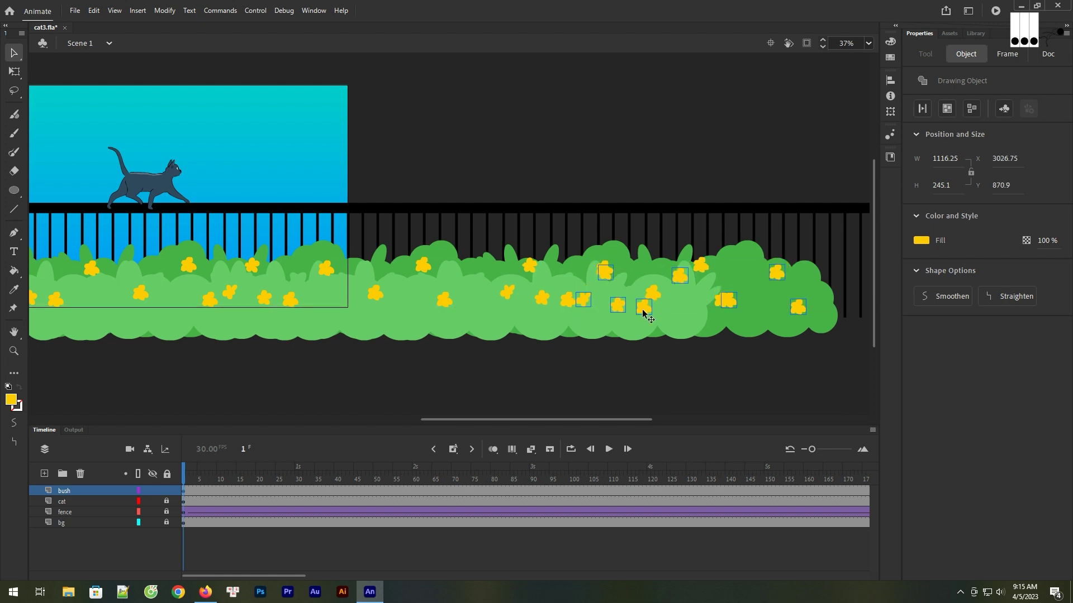
Step: Fill the empty spots on the hedge within the stage with single copies of the yellow flowers
{"action": "left_click_drag", "start_coordinate": [444, 319], "coordinate": [573, 306]}
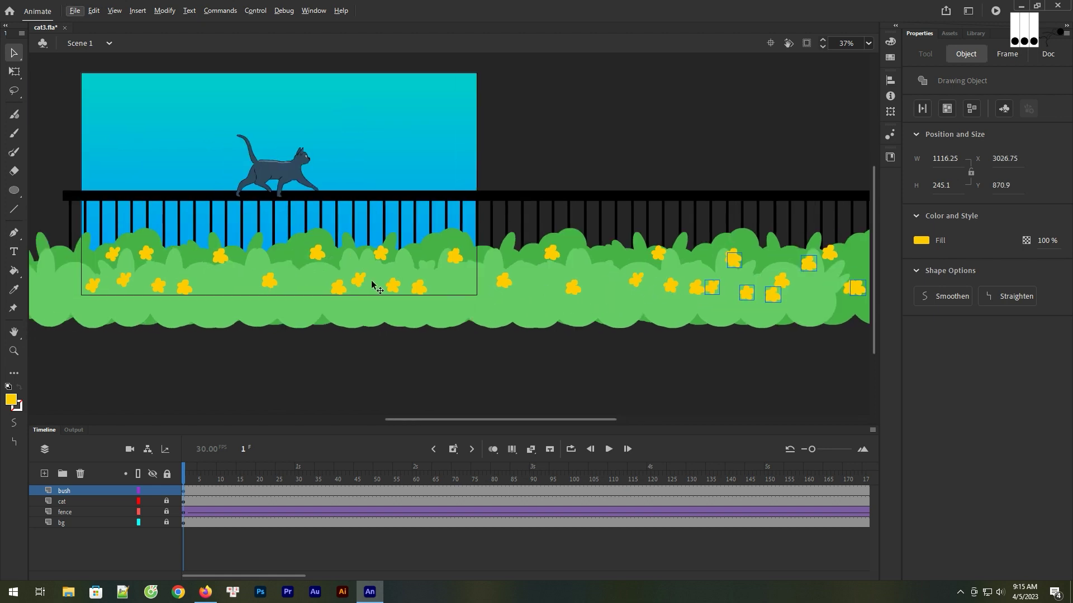
{"action": "left_click_drag", "start_coordinate": [390, 285], "coordinate": [295, 278]}
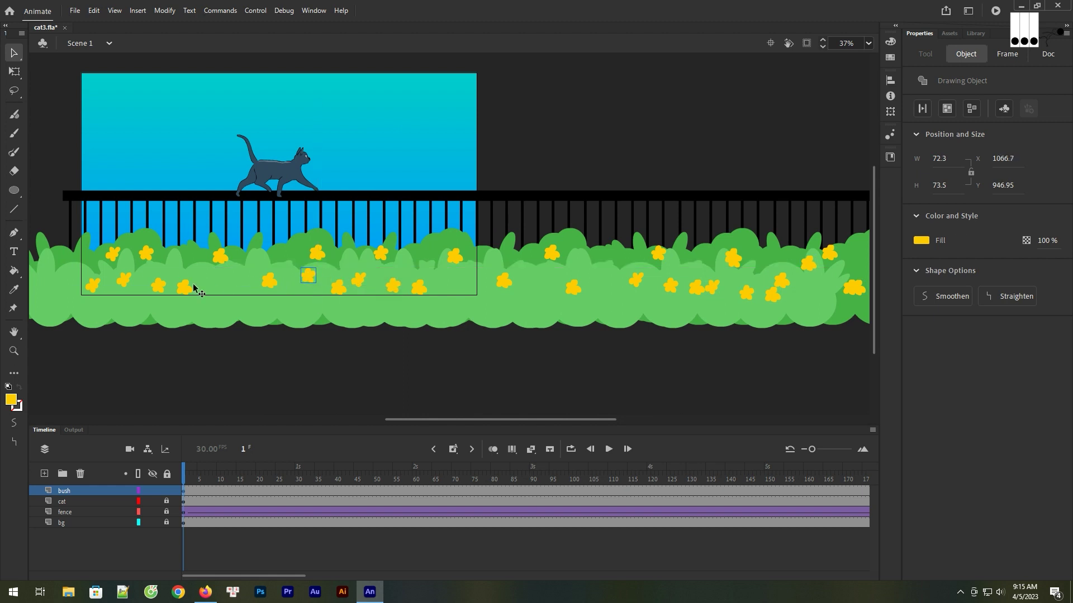
{"action": "left_click_drag", "start_coordinate": [162, 283], "coordinate": [233, 283]}
{"action": "left_click_drag", "start_coordinate": [152, 251], "coordinate": [289, 261]}
{"action": "left_click", "coordinate": [364, 344]}
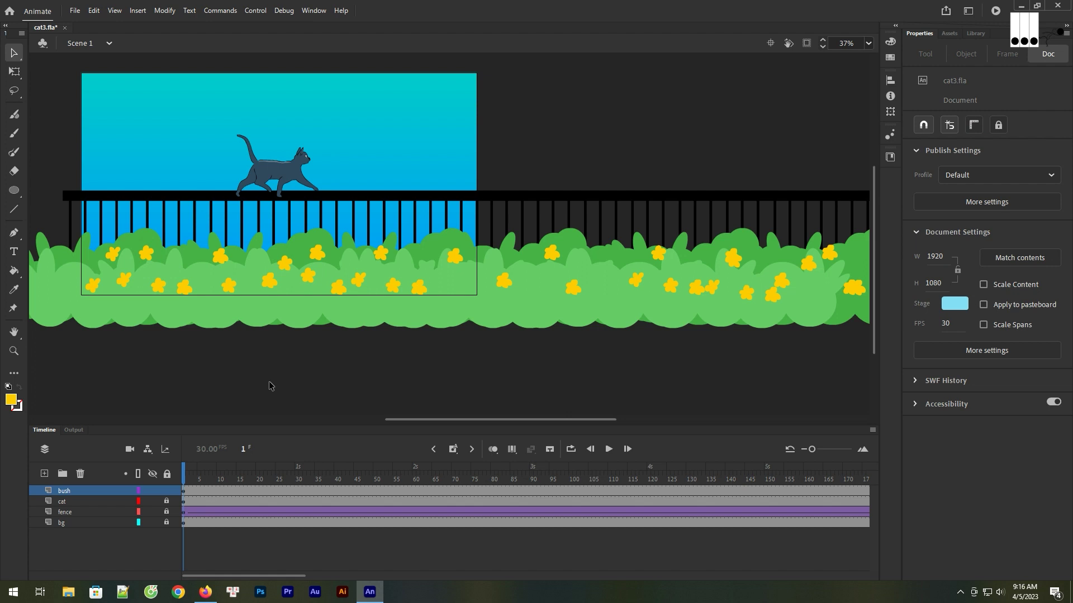
Step: Select everything on the bush layer and convert it to a graphic symbol named bush
{"action": "left_click", "coordinate": [189, 494]}
{"action": "right_click", "coordinate": [257, 270]}
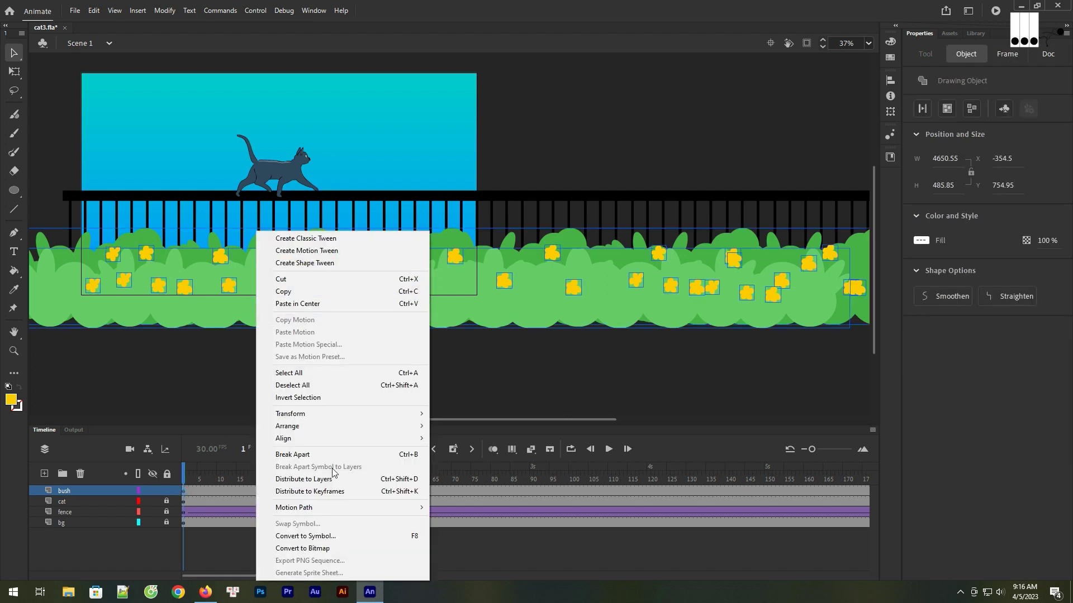
{"action": "left_click", "coordinate": [305, 535]}
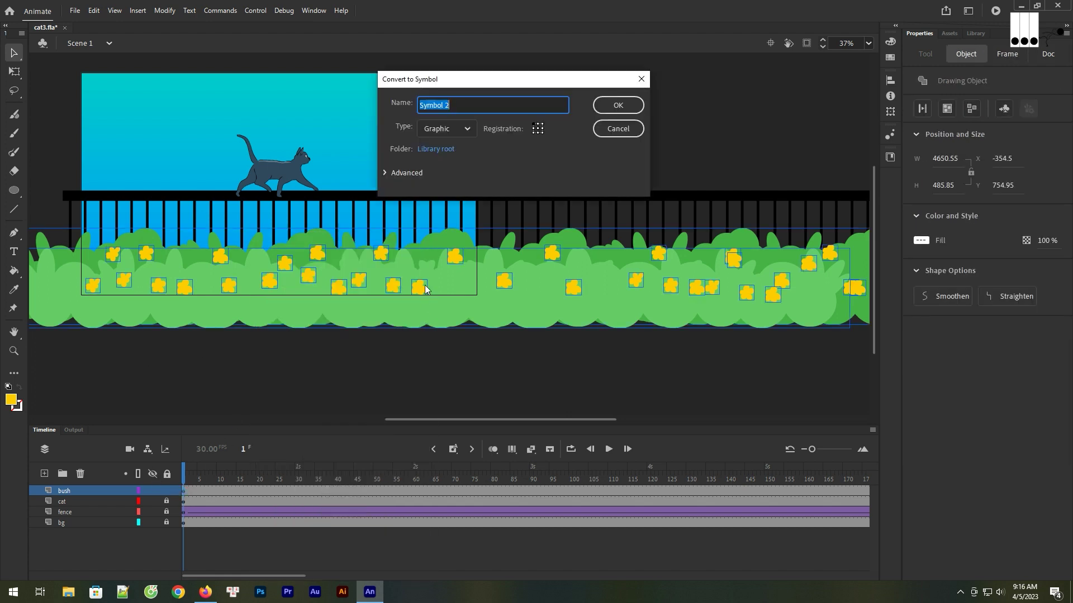
{"action": "key", "text": "Return"}
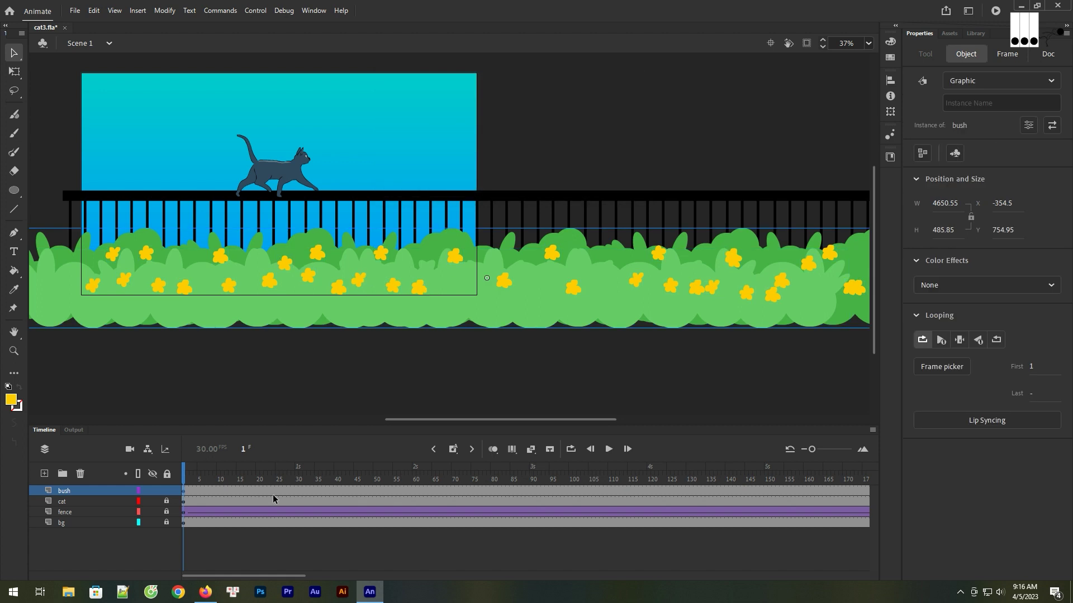
Step: Add a keyframe at frame 300 of the bush layer and shift the hedge to the left there
{"action": "left_click_drag", "start_coordinate": [293, 577], "coordinate": [448, 577]}
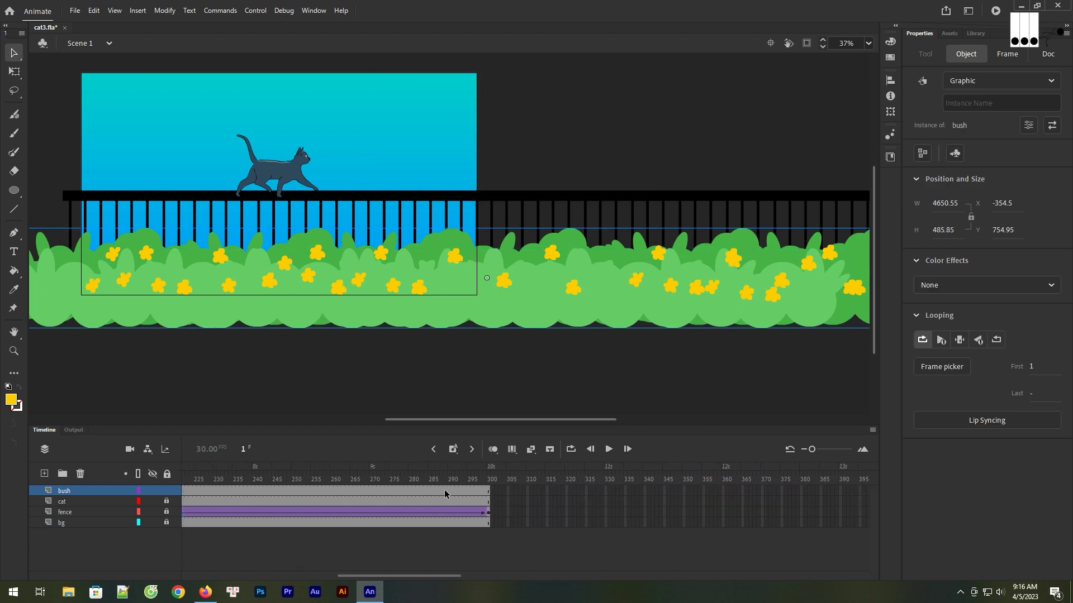
{"action": "left_click", "coordinate": [487, 492]}
{"action": "left_click_drag", "start_coordinate": [769, 297], "coordinate": [629, 297]}
Step: Create a classic tween on the bush layer up to frame 300 and preview the movie
{"action": "left_click", "coordinate": [355, 490]}
{"action": "right_click", "coordinate": [355, 490]}
{"action": "left_click", "coordinate": [424, 163]}
{"action": "key", "text": "ctrl+Return"}
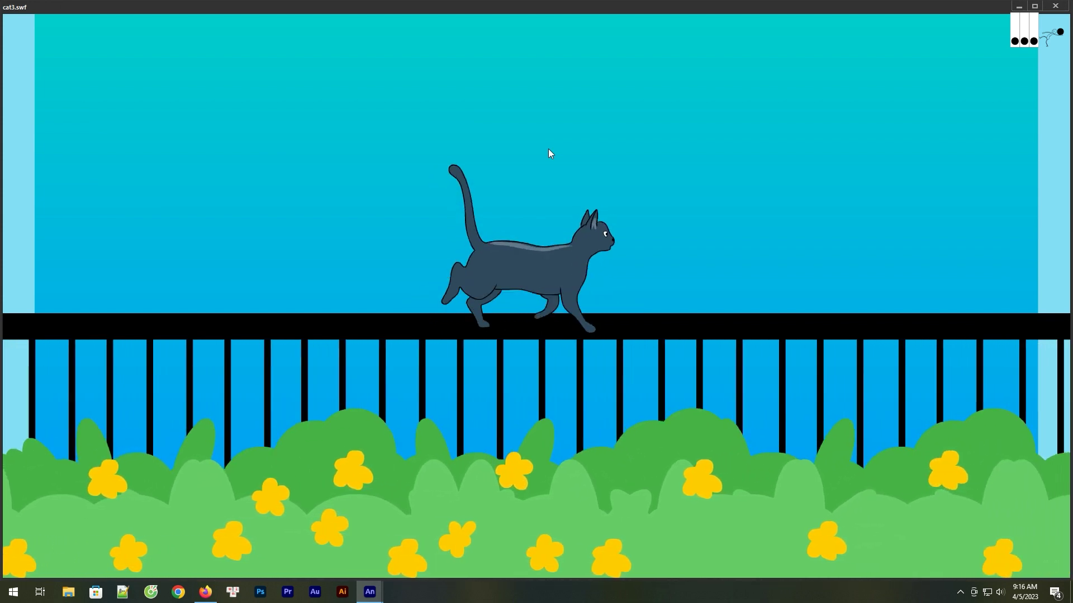
{"action": "key", "text": "ctrl+w"}
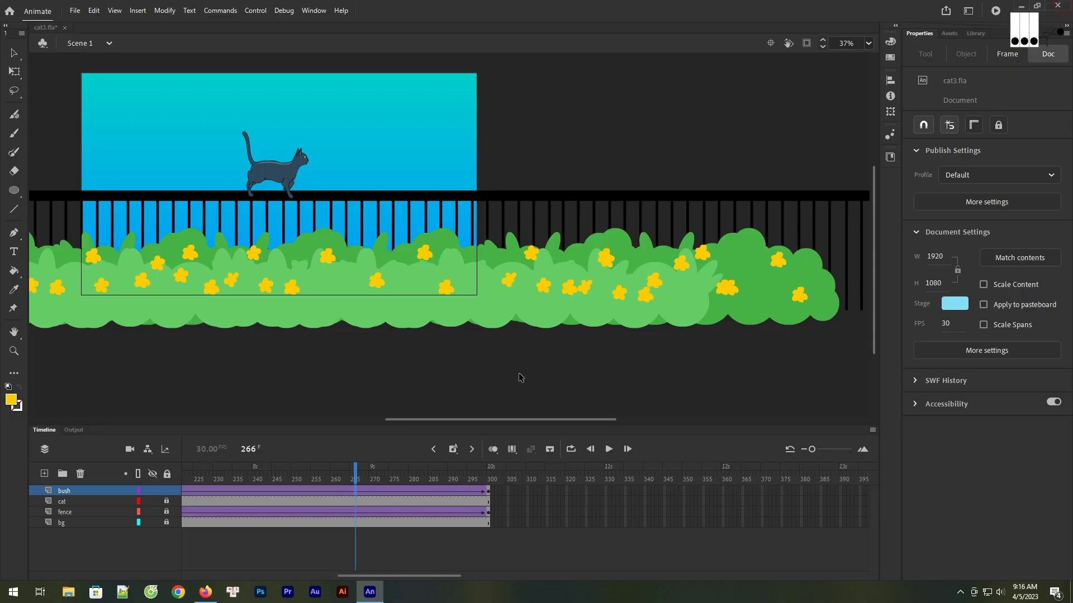
Step: Shift the hedge farther left in the bush layer's keyframe at frame 300 and test the movie again
{"action": "left_click", "coordinate": [489, 494]}
{"action": "left_click_drag", "start_coordinate": [718, 302], "coordinate": [608, 302]}
{"action": "key", "text": "ctrl+Return"}
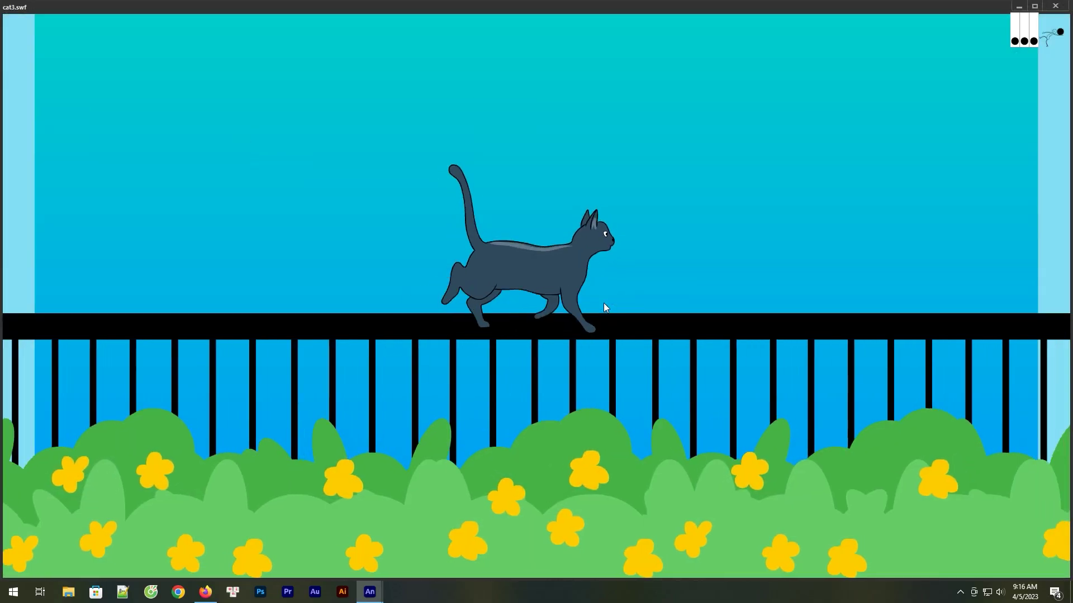